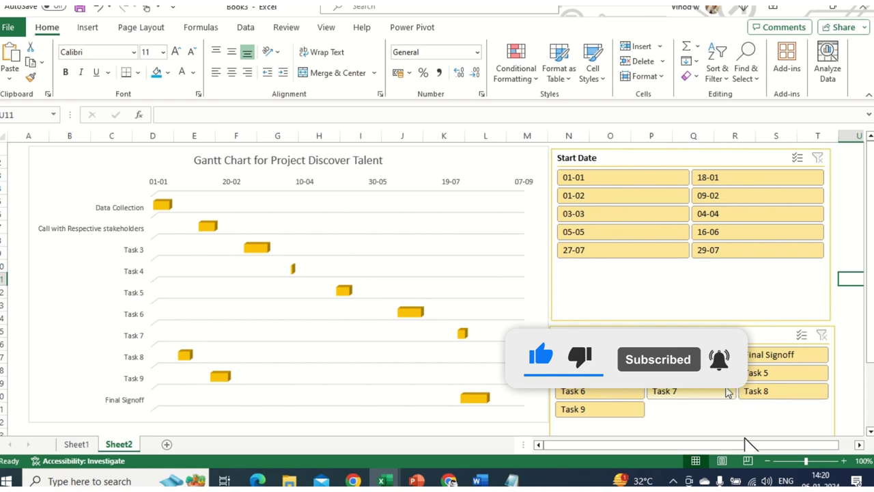
click(622, 336)
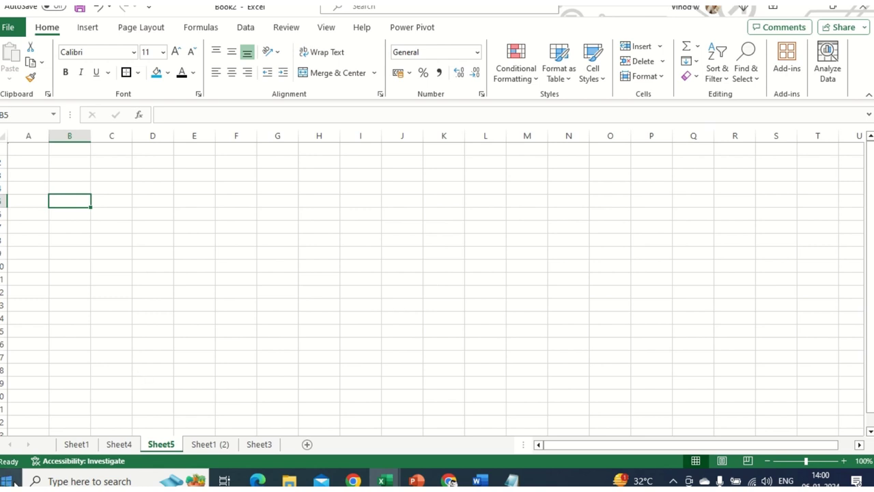
Open a new Excel window from the Windows app list and create a blank workbook.
click(12, 482)
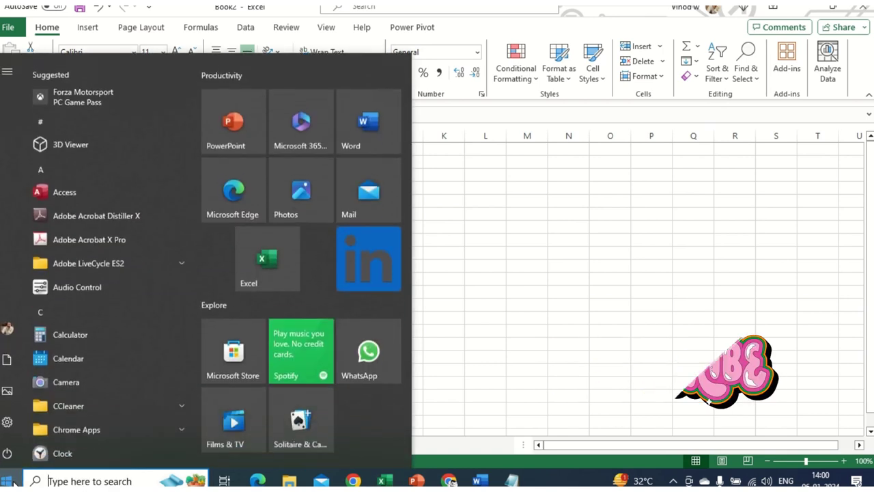
click(265, 252)
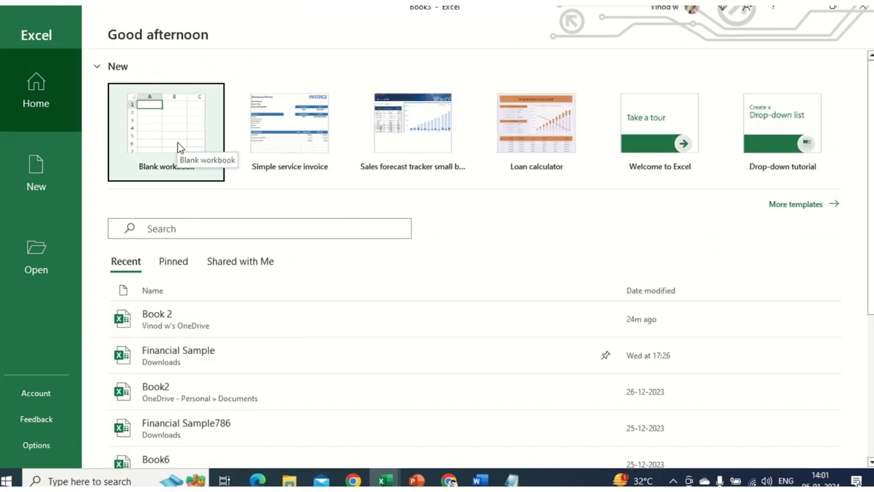
click(179, 148)
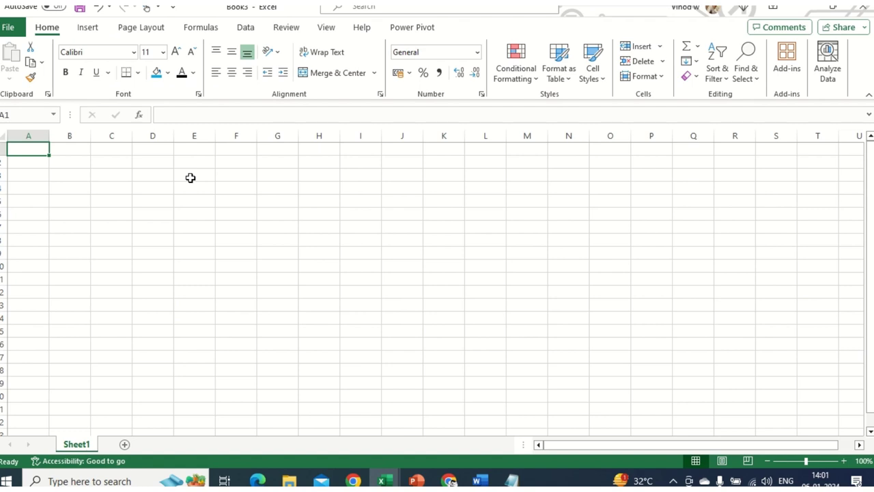
Examine the worksheet grid and the font, font size and font colour options available for a block of cells.
drag(283, 203, 764, 361)
drag(86, 162, 619, 382)
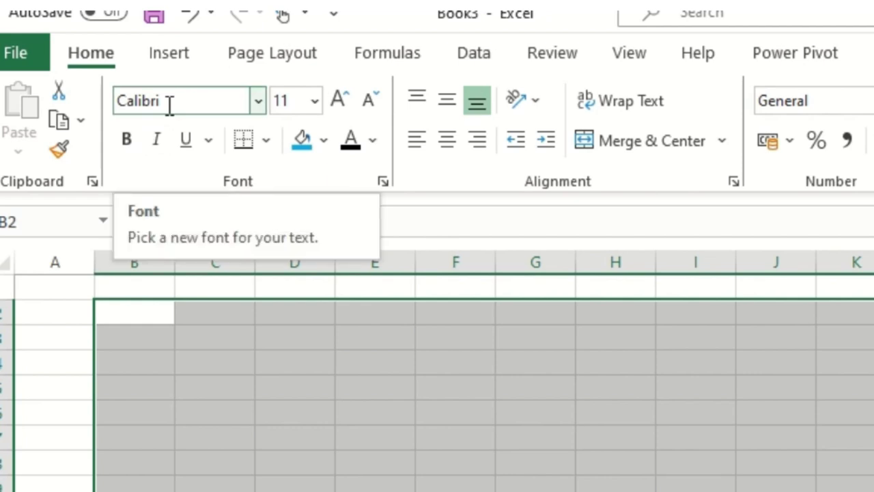
click(259, 103)
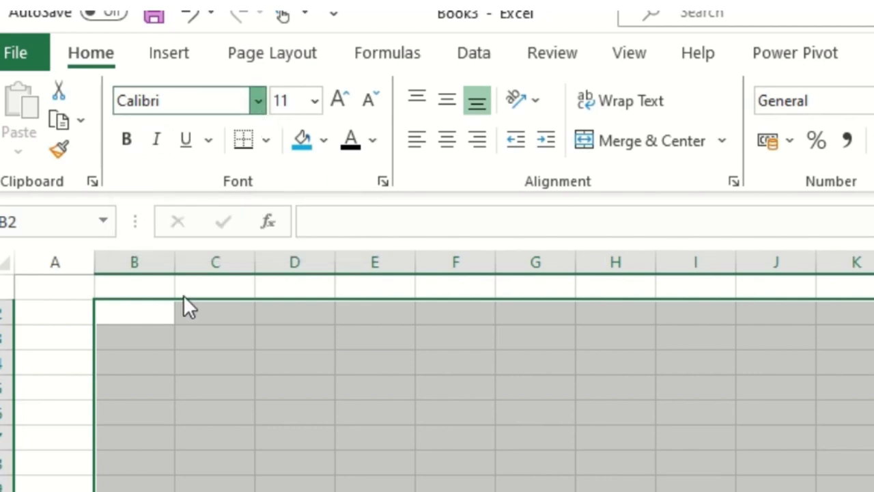
click(507, 318)
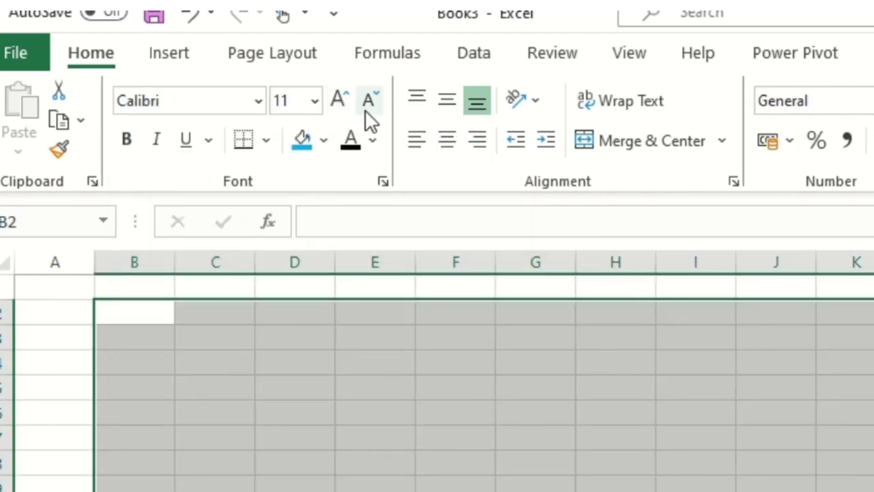
click(373, 141)
key(Escape)
click(131, 321)
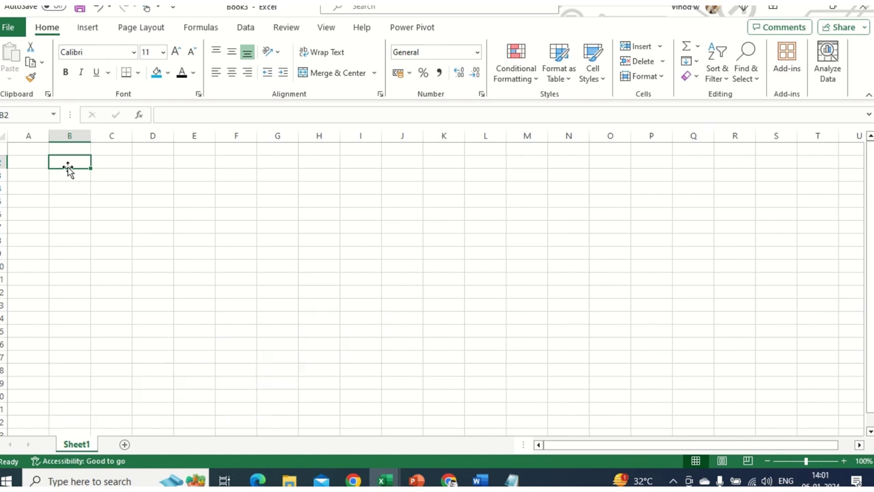
Examine how cells such as A1, B3 and D4 are addressed by their column letter and row number.
click(29, 152)
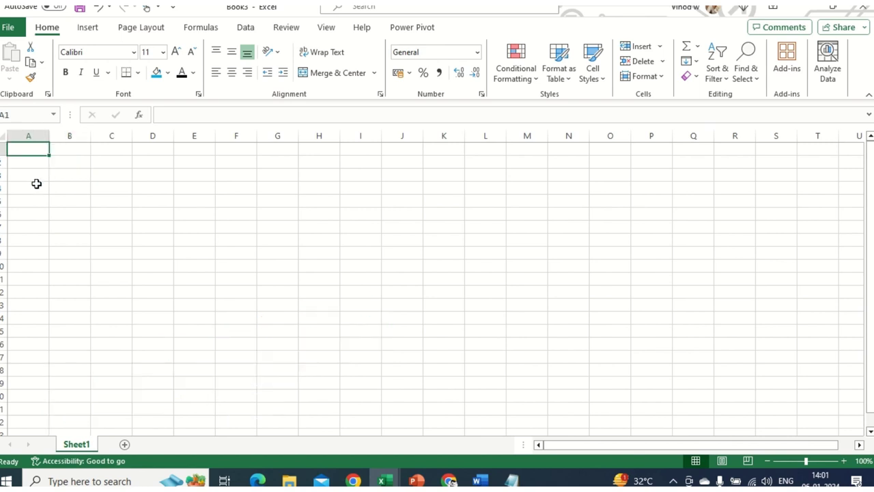
click(81, 176)
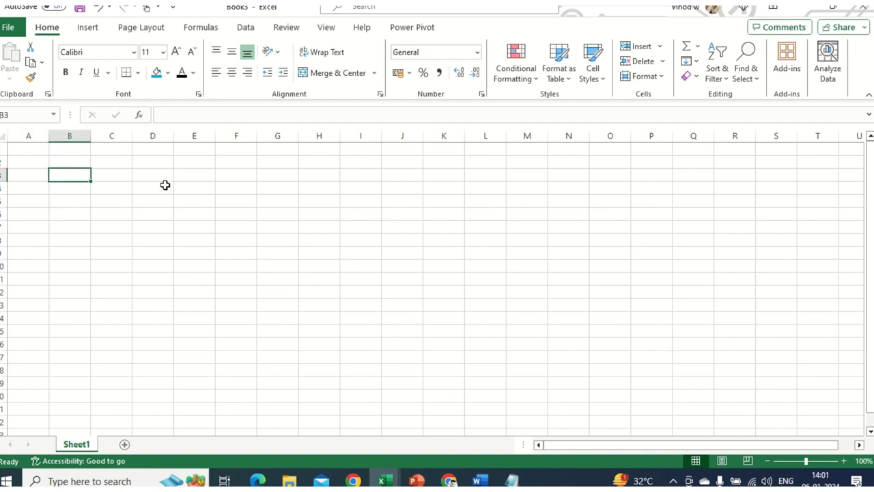
click(171, 184)
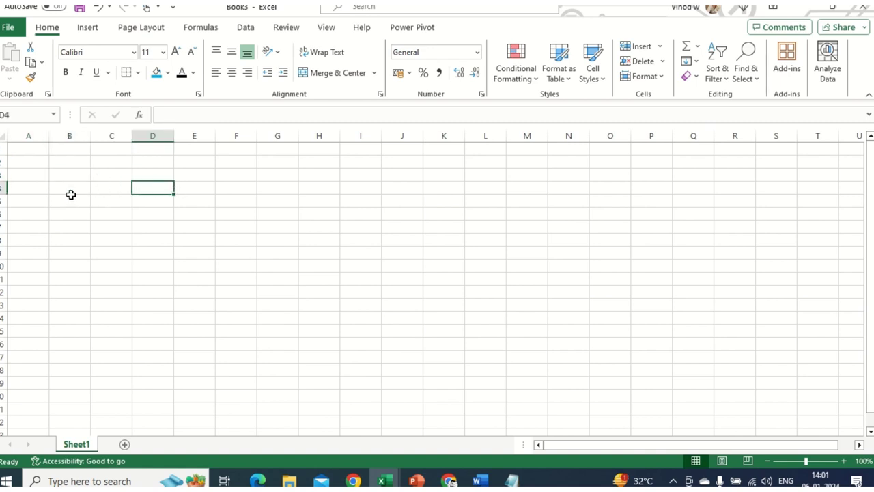
click(156, 135)
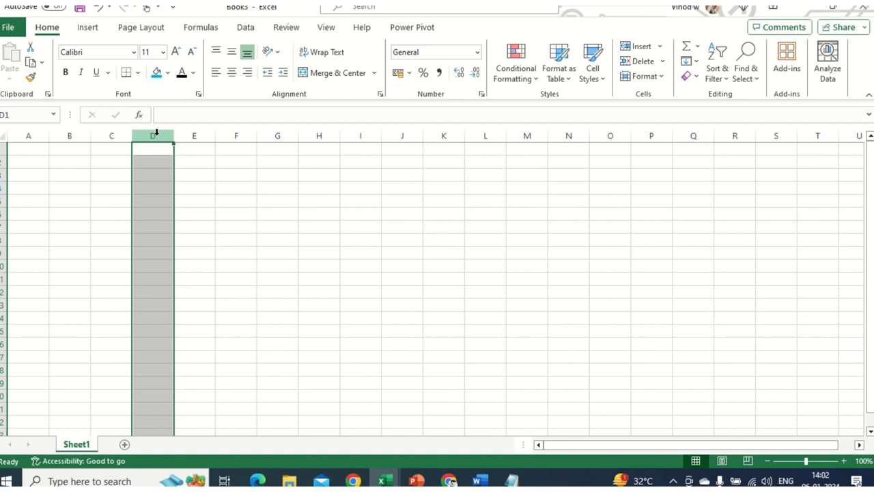
click(5, 188)
click(148, 186)
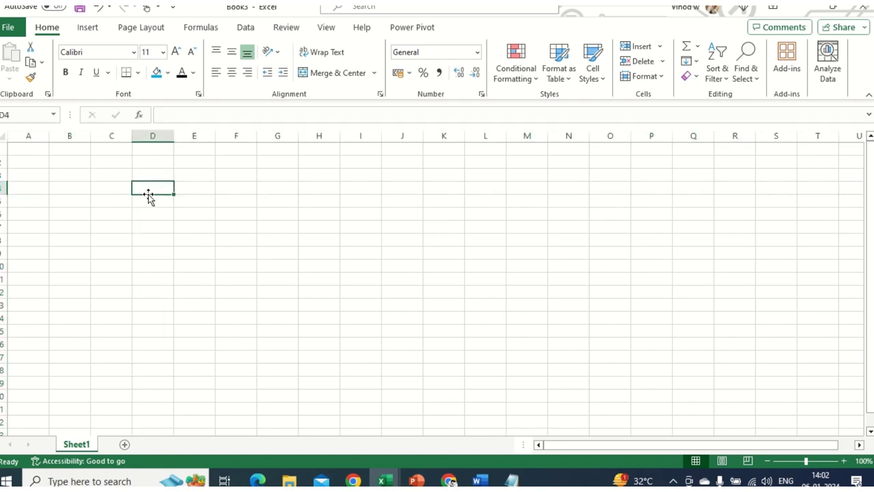
click(41, 148)
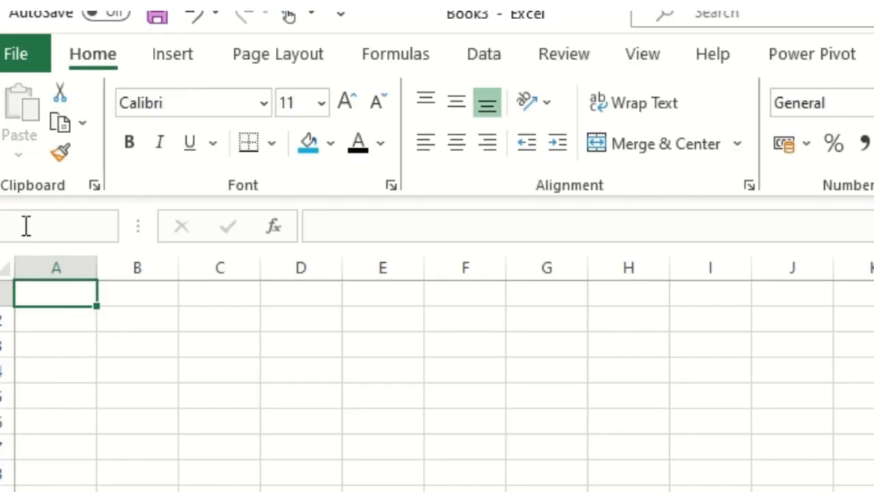
click(13, 114)
Enter the column headers Task, Start Date and Days of Complete in cells A1 to C1.
click(67, 305)
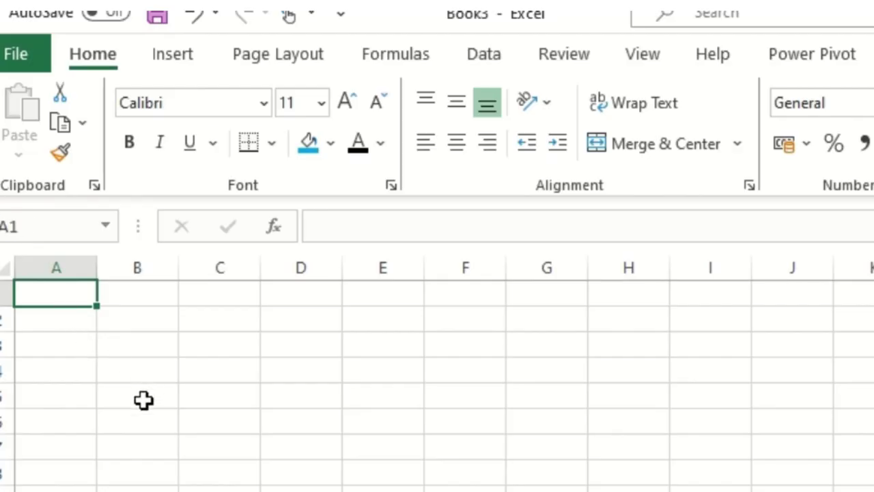
text(Task)
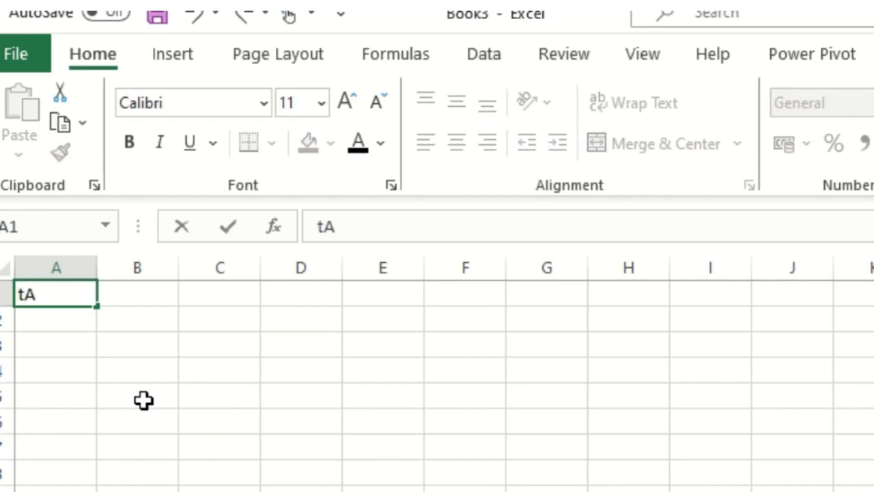
key(Tab)
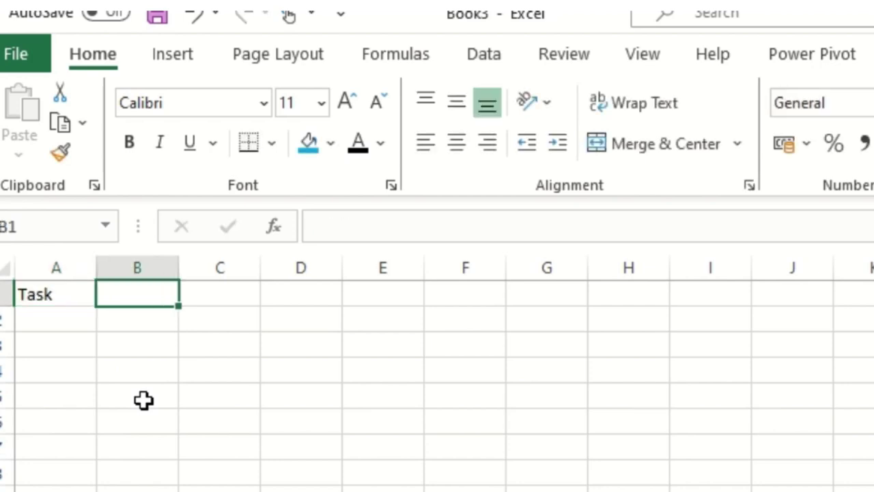
text(Start d)
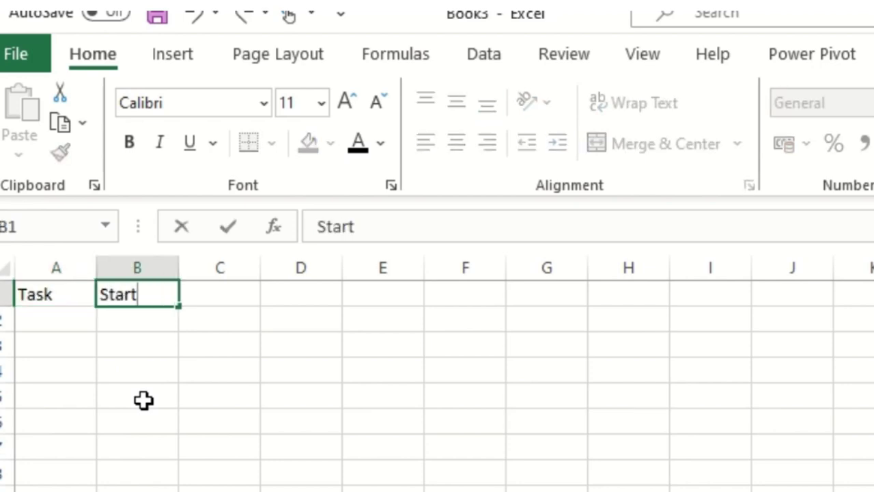
key(BackSpace)
text(Date)
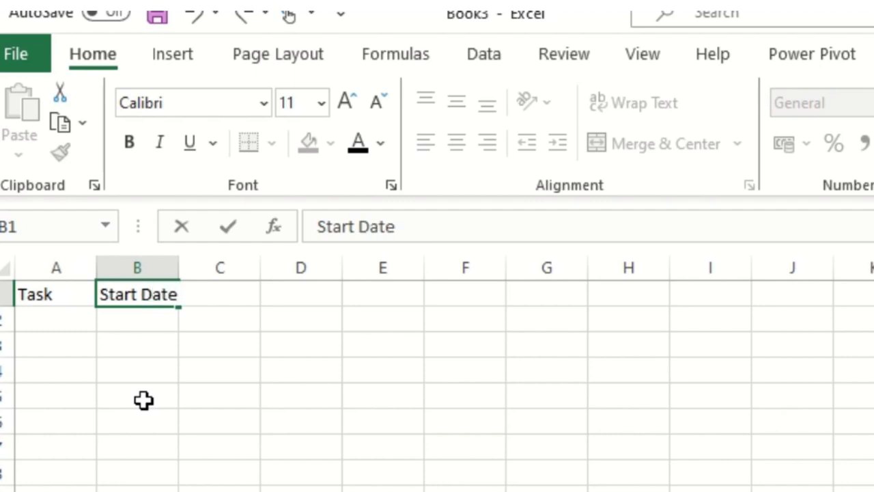
key(Tab)
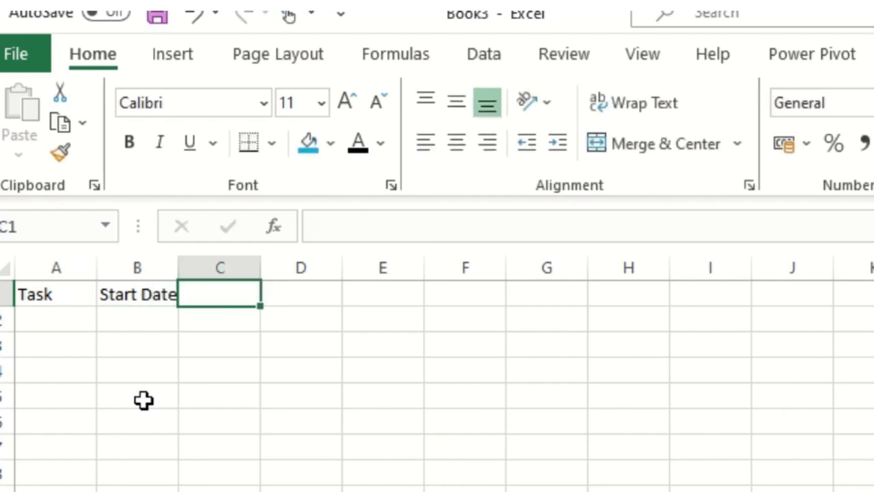
text(Days of )
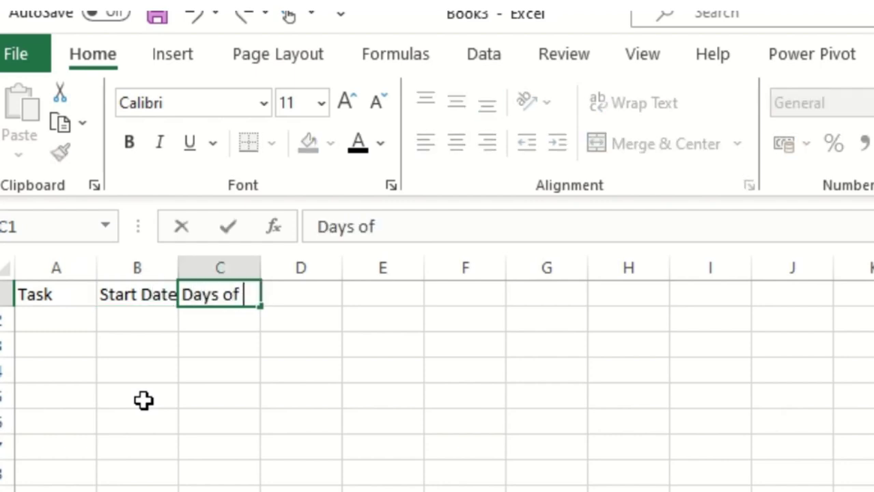
text(Complete)
key(Return)
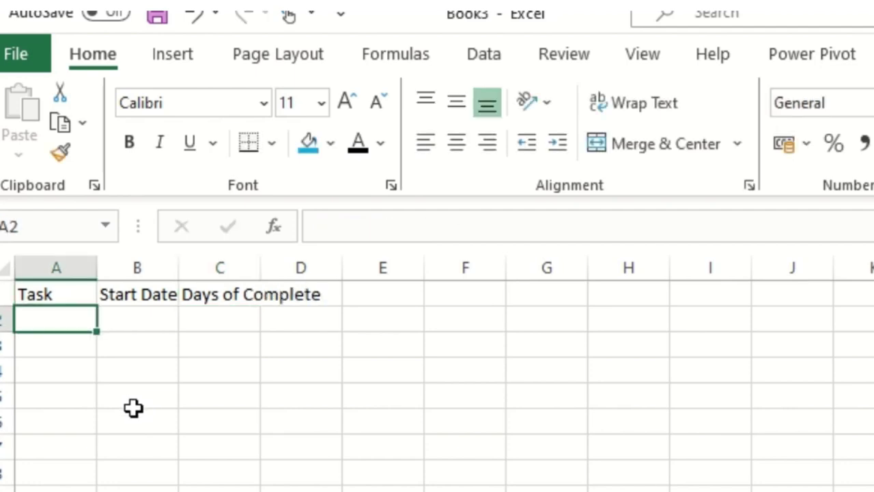
List Task 1, Task 2 and Task 3 under the Task header and extend the series down the column through Task 10.
text(Task 1)
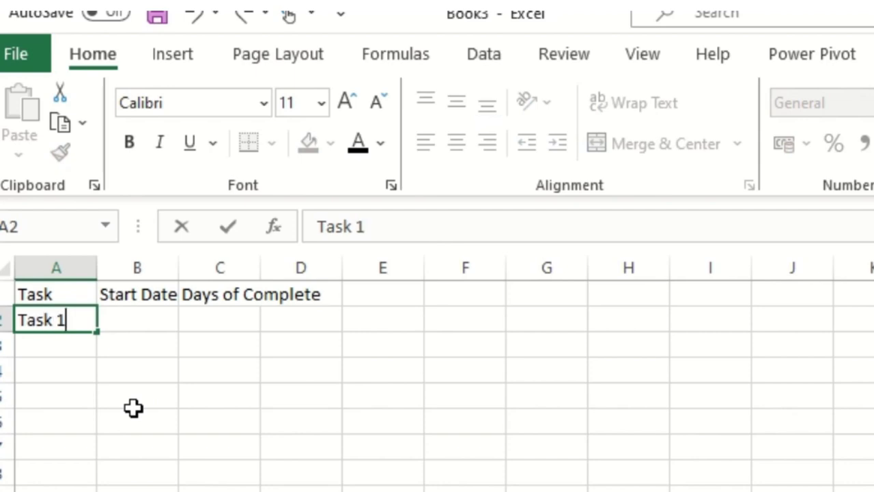
key(Return)
text(Task 2)
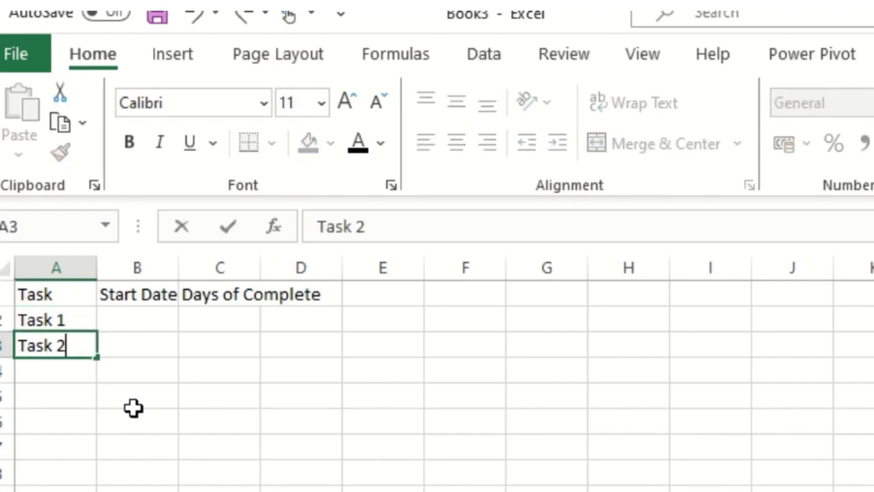
key(Return)
text(Task 3)
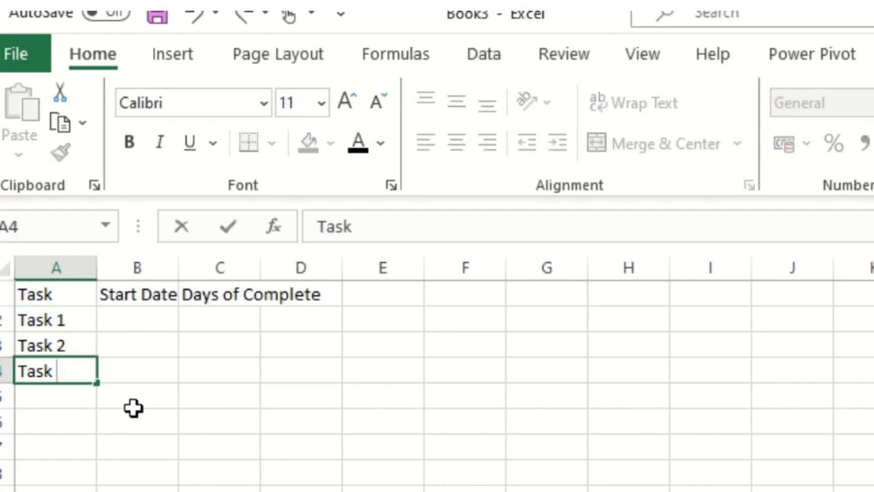
key(Return)
drag(88, 311, 48, 414)
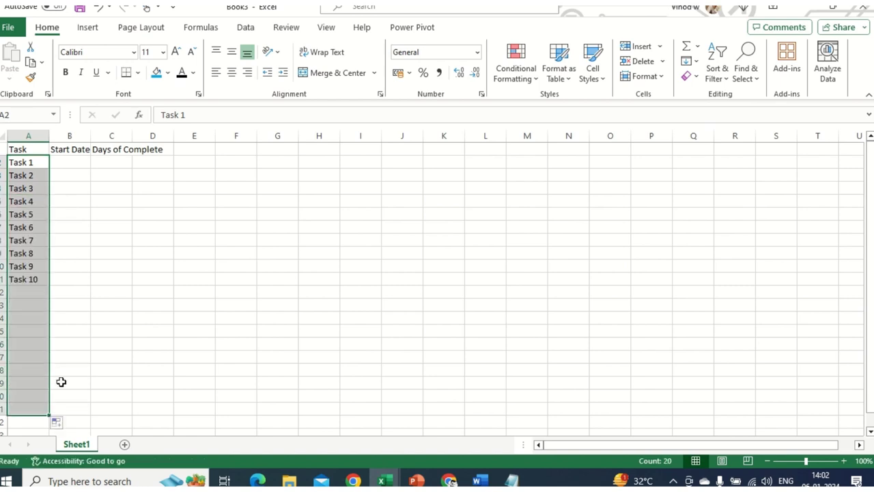
Insert the current date, 06-01-2024, as the start date of Task 1 in cell B2.
click(76, 166)
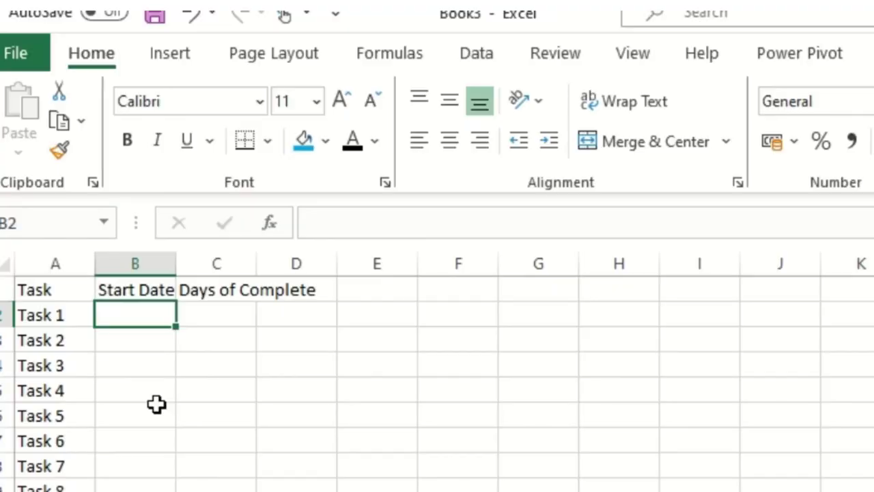
key(ctrl+semicolon)
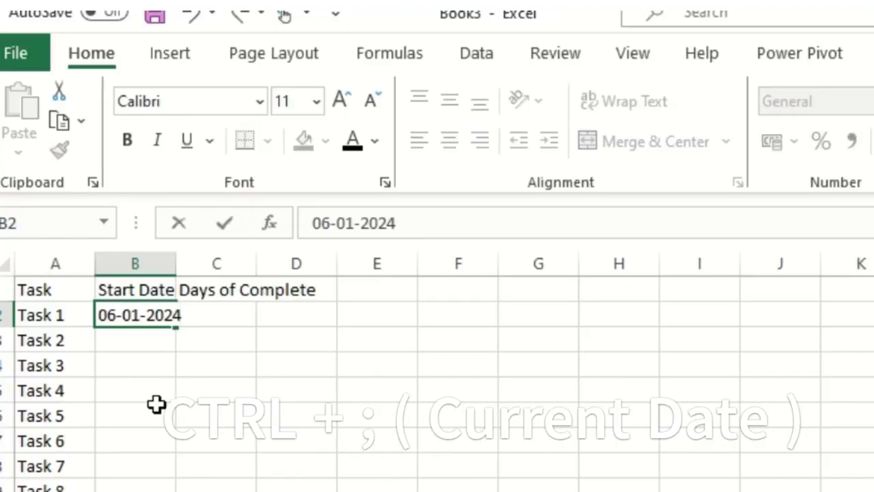
key(Return)
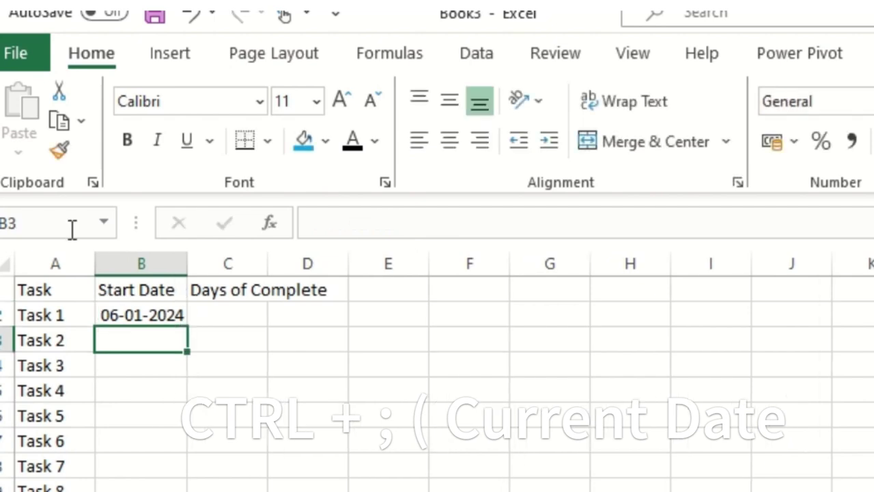
Change the day of Task 1's start date so that B2 holds 01-01-2024.
click(158, 323)
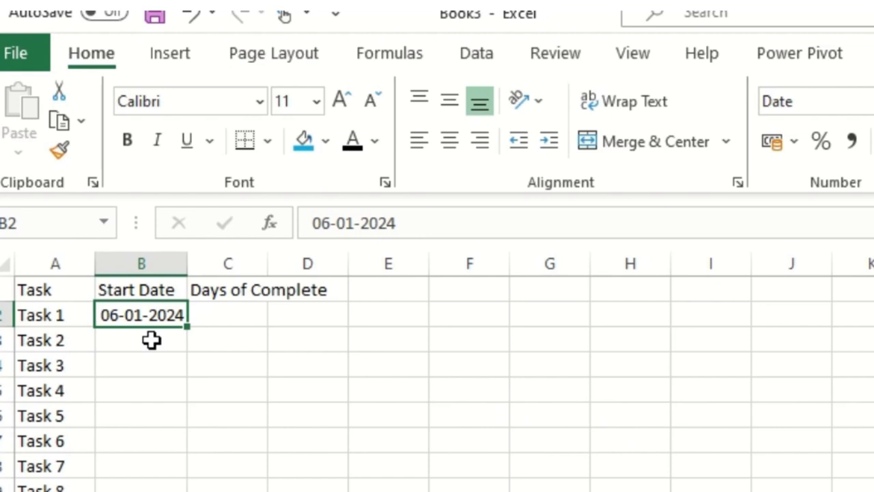
click(329, 216)
key(BackSpace)
text(1)
key(Right)
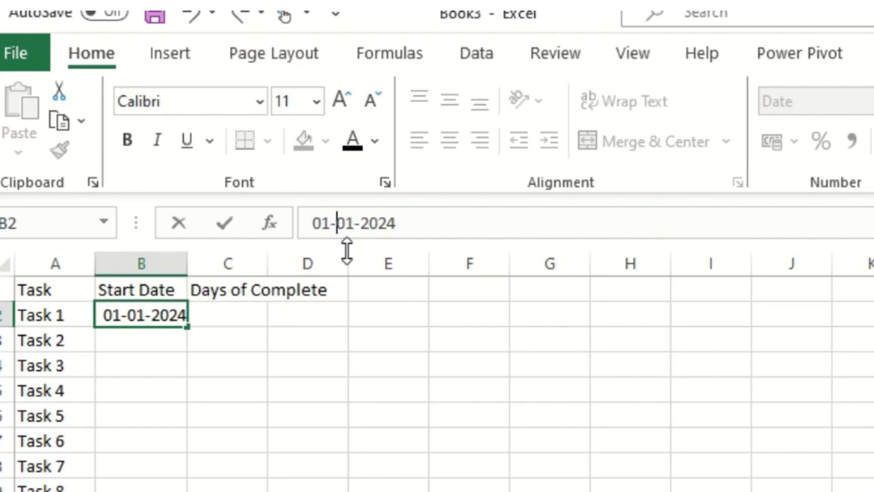
key(Right)
key(Right)
key(Return)
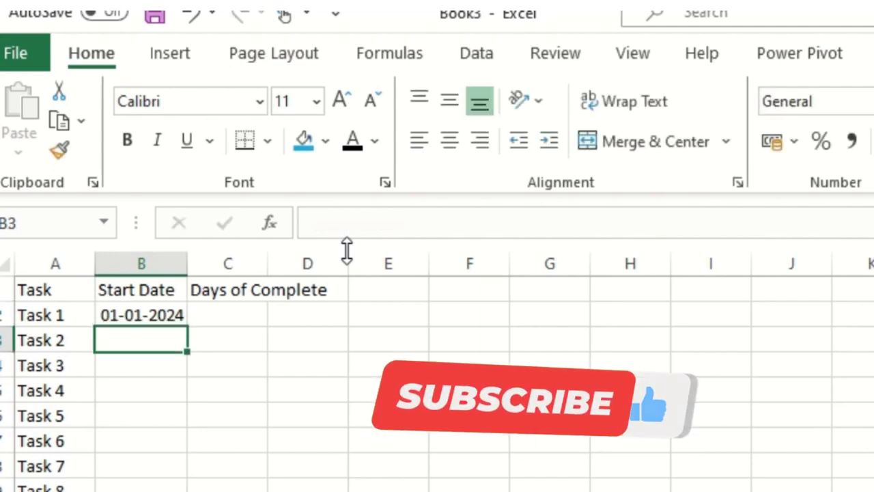
Apply the custom number format dd-mm to Task 1's start date in cell B2.
key(Up)
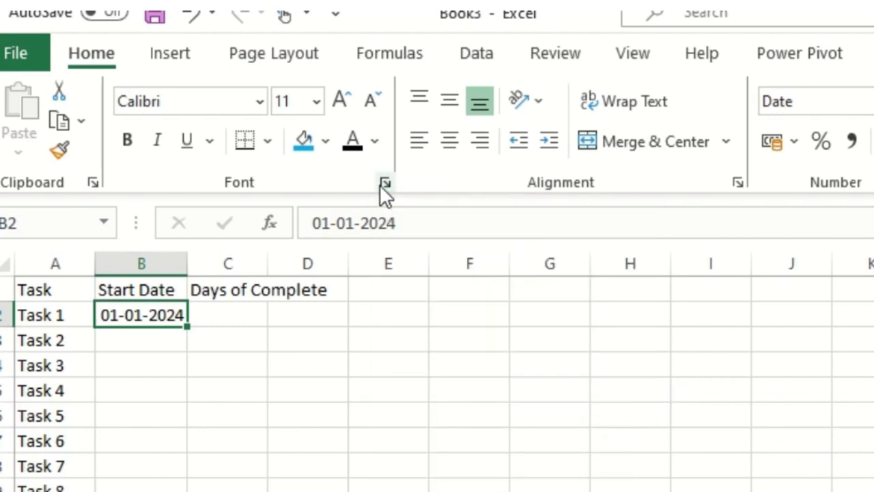
click(383, 183)
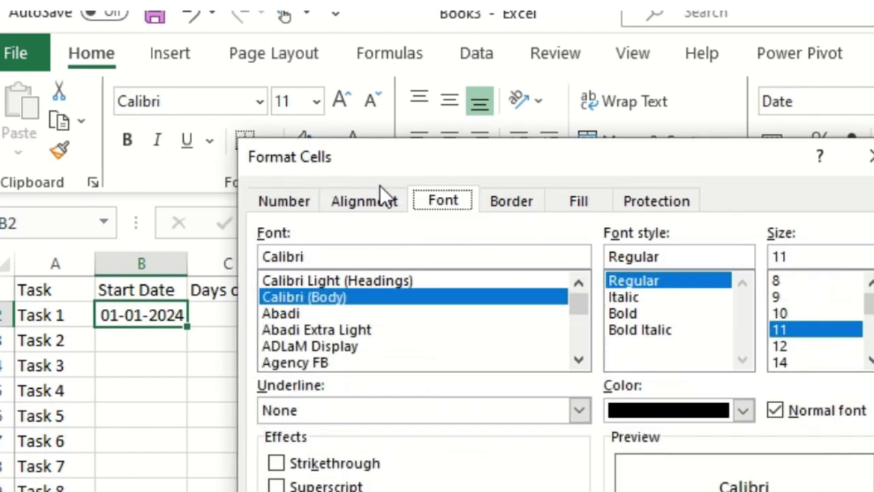
click(291, 202)
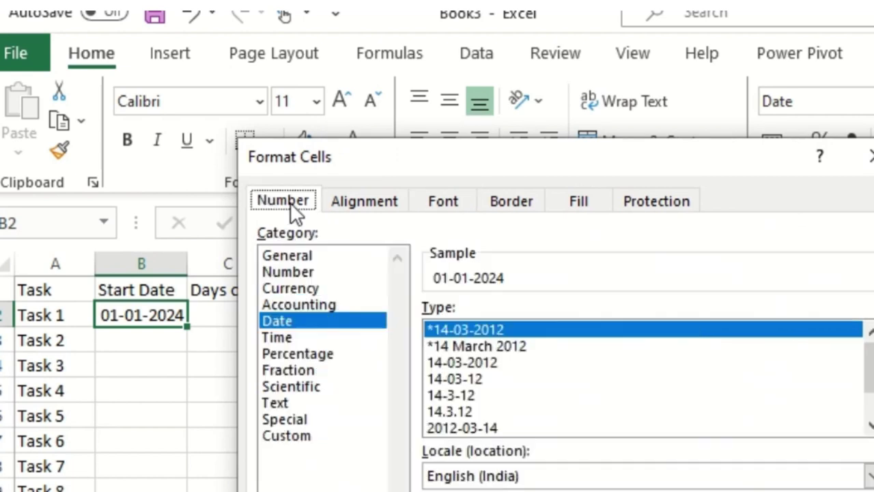
click(308, 440)
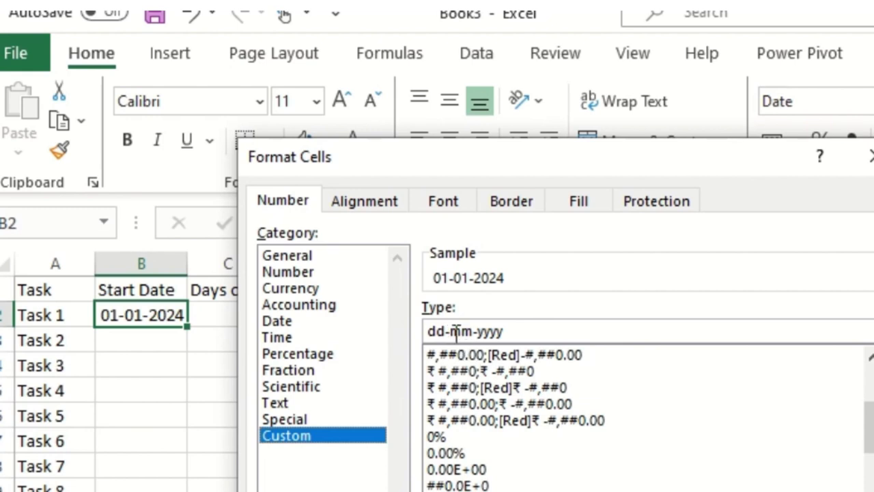
drag(473, 331, 658, 320)
drag(427, 330, 471, 330)
click(541, 331)
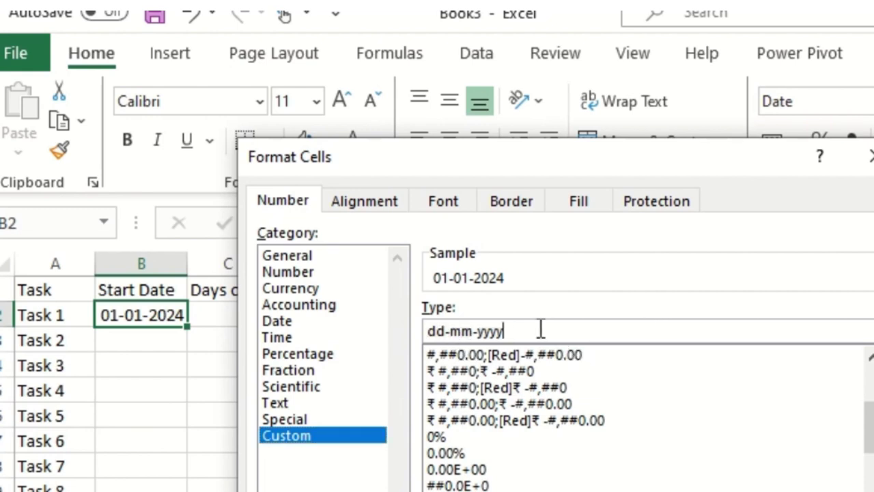
key(BackSpace)
key(BackSpace)
key(BackSpace)
key(BackSpace)
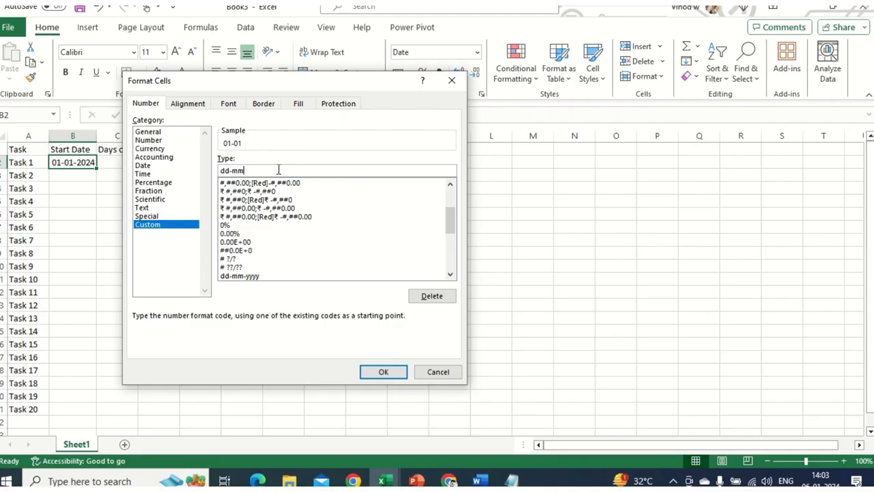
click(380, 372)
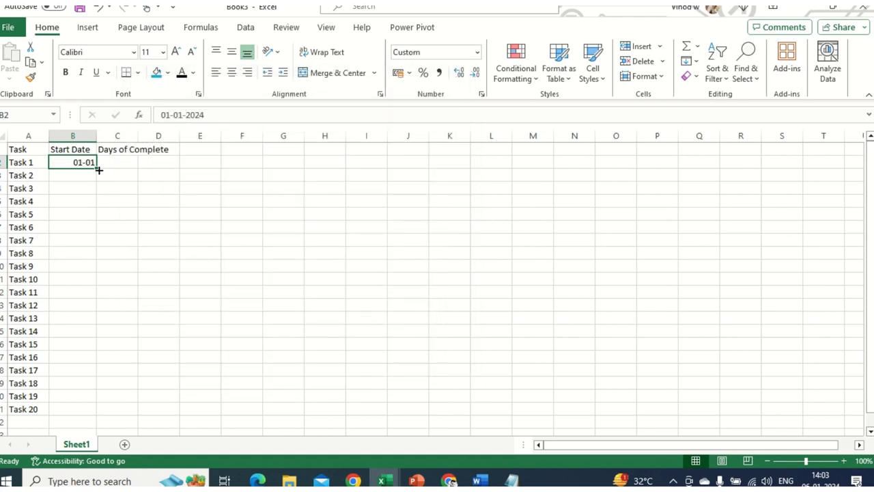
Fill the start dates down column B through Task 20, and set Task 2's start date to 01-02-2024.
drag(98, 170, 99, 416)
click(68, 189)
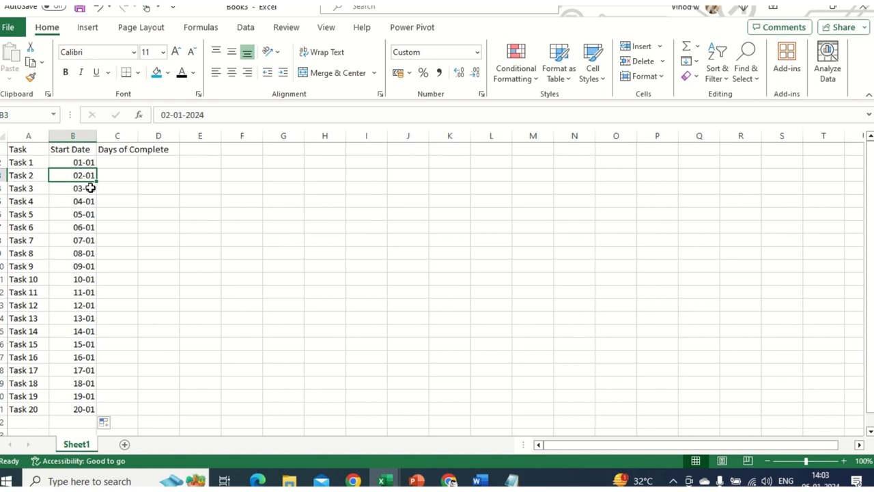
click(175, 115)
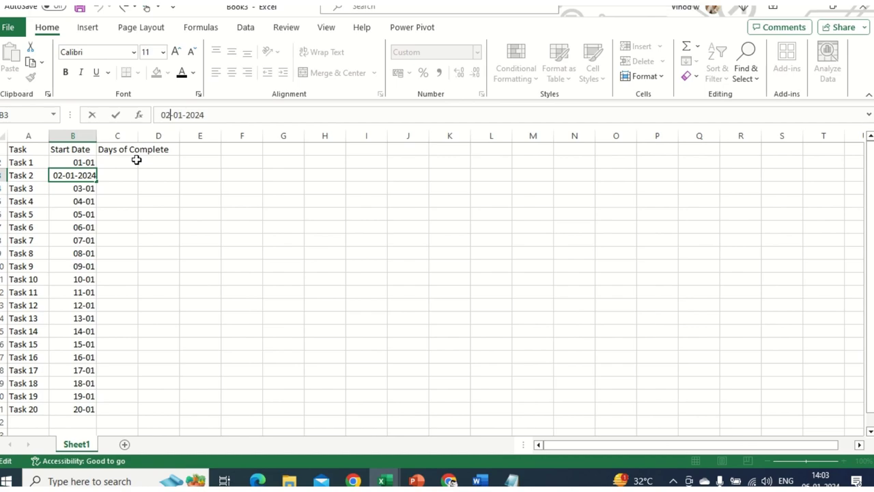
key(BackSpace)
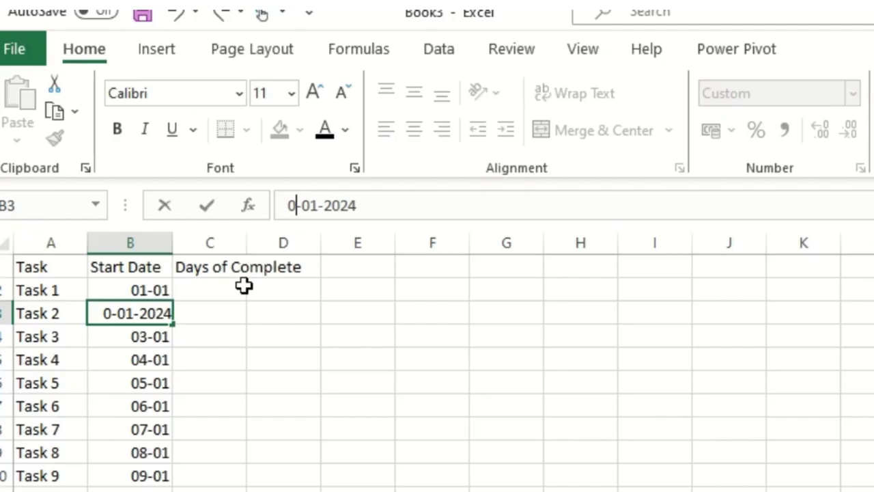
text(1)
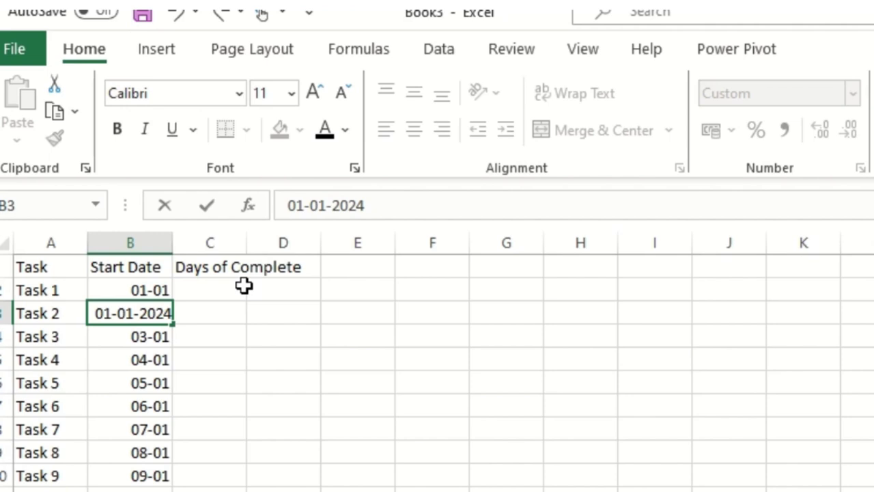
key(Delete)
text(2)
key(Return)
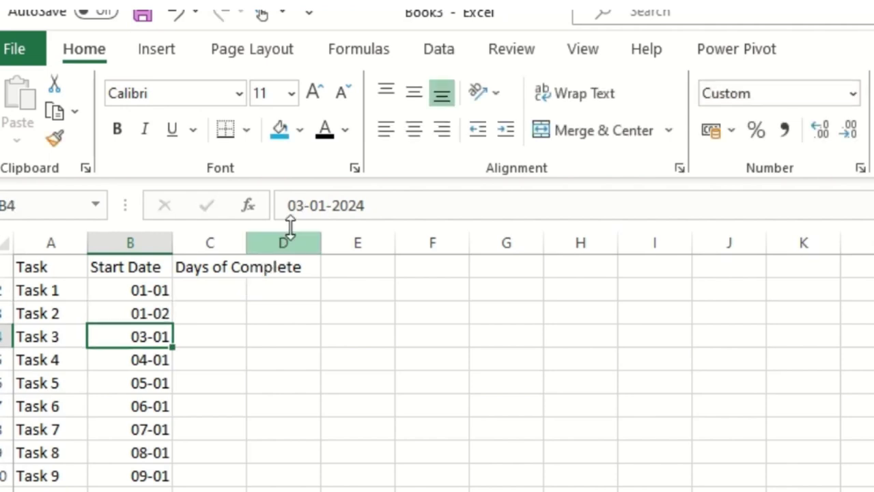
Set Task 3's start date to 03-03-2024 and Task 4's to 04-04-2024.
click(326, 205)
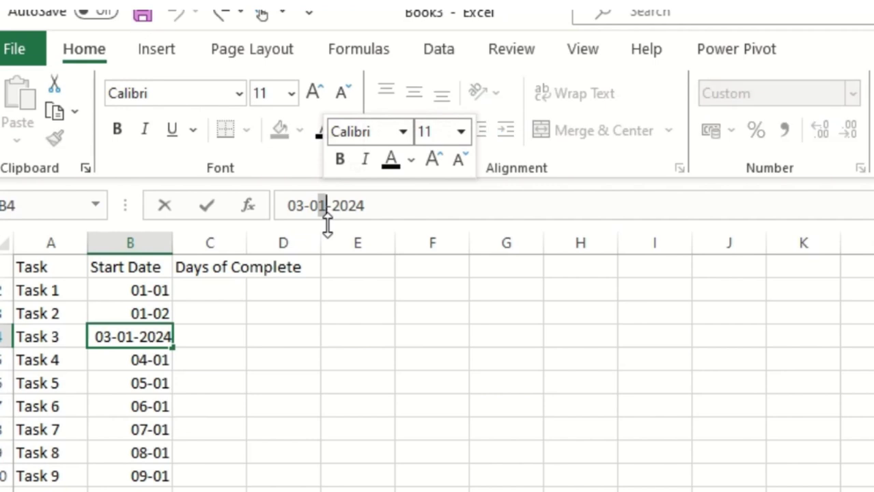
text(3)
key(Return)
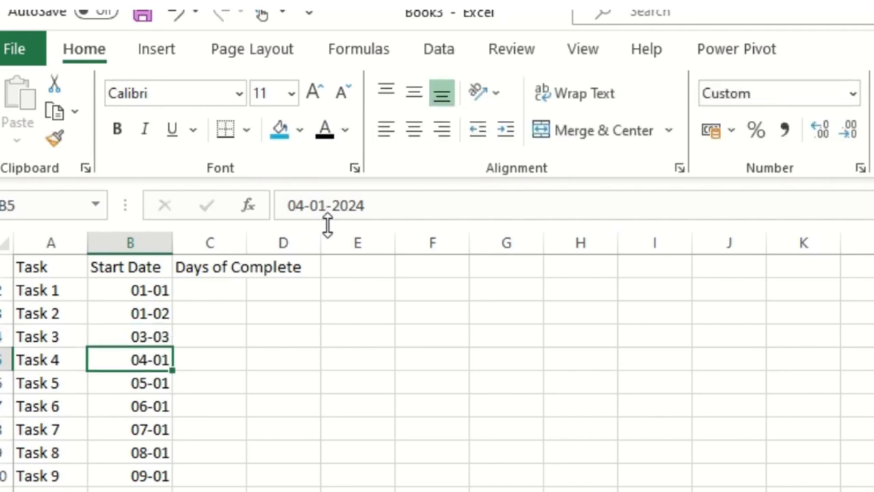
click(328, 206)
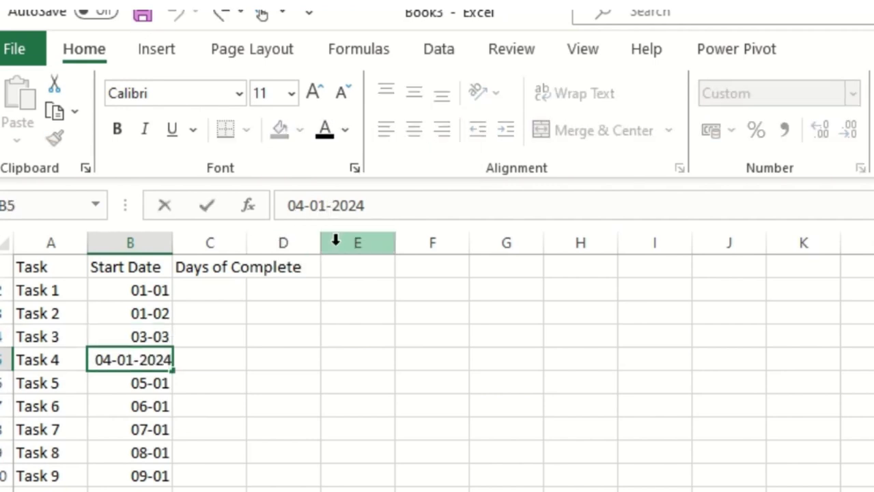
key(BackSpace)
text(4)
key(Return)
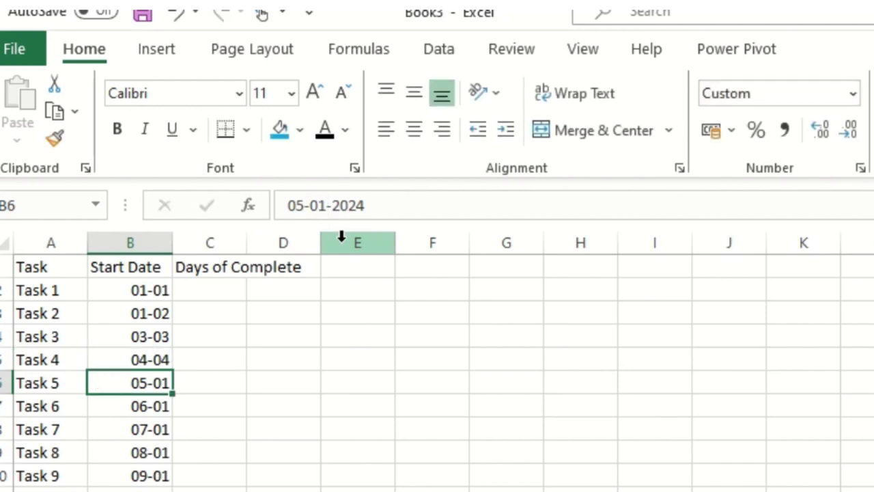
Change the month of Task 5's start date so that B6 holds 05-05-2024.
click(138, 360)
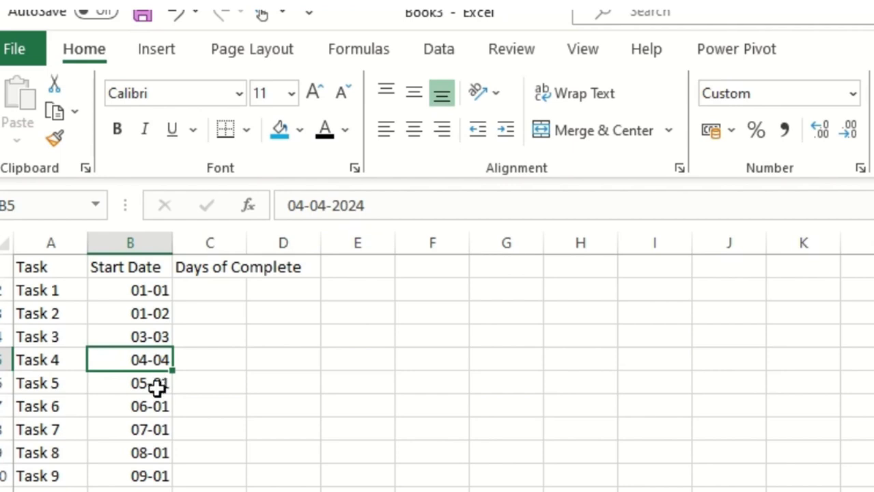
click(157, 387)
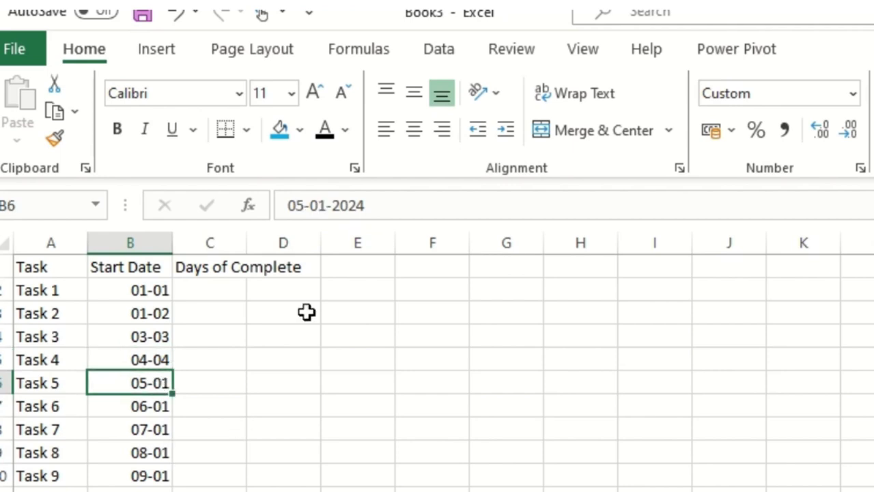
click(319, 205)
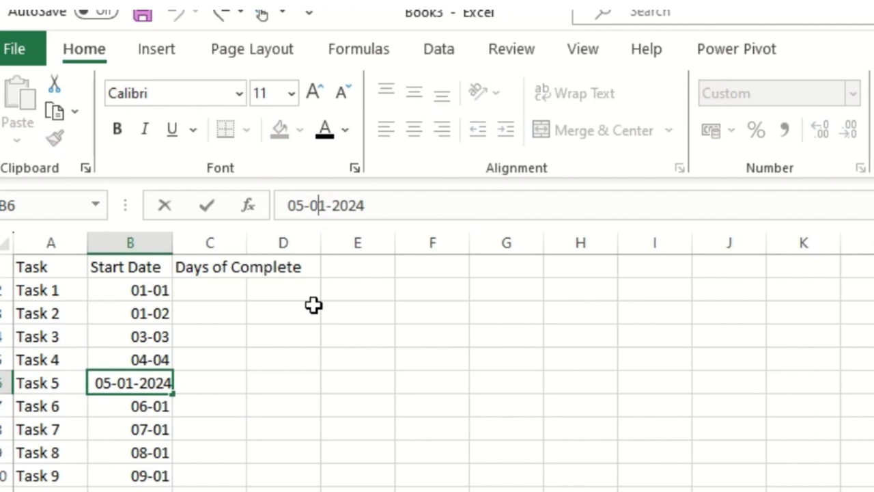
text(5)
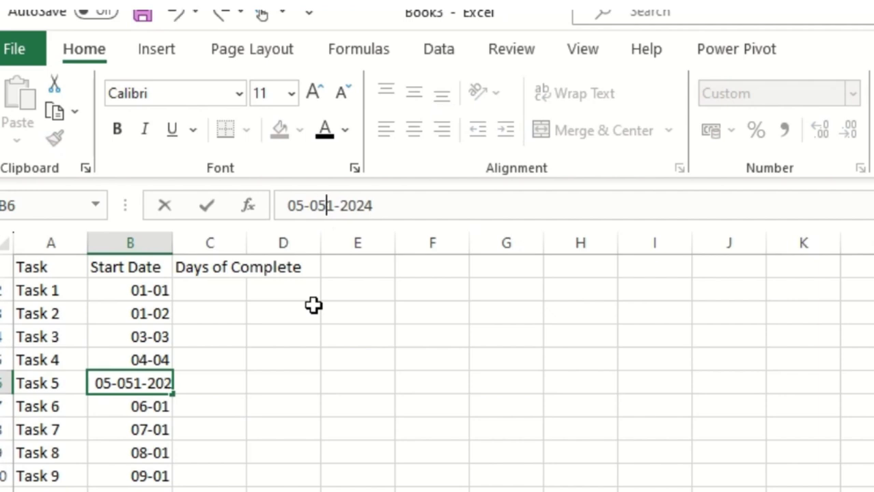
key(Delete)
key(Return)
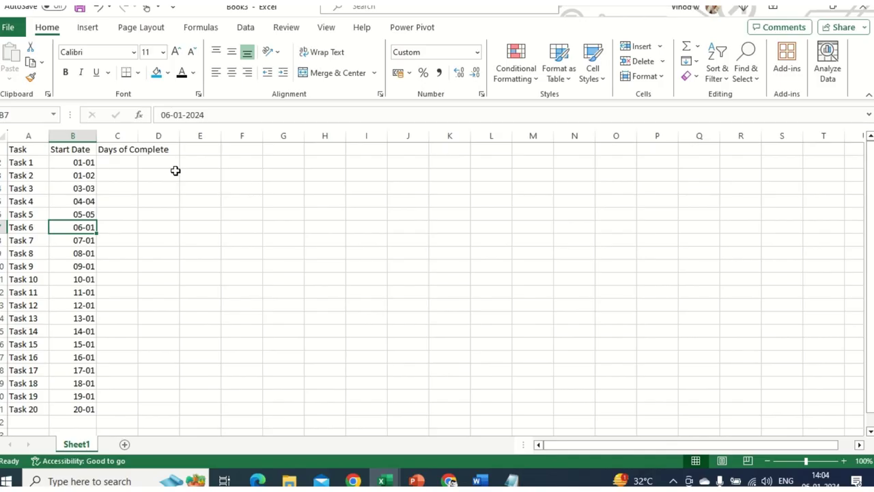
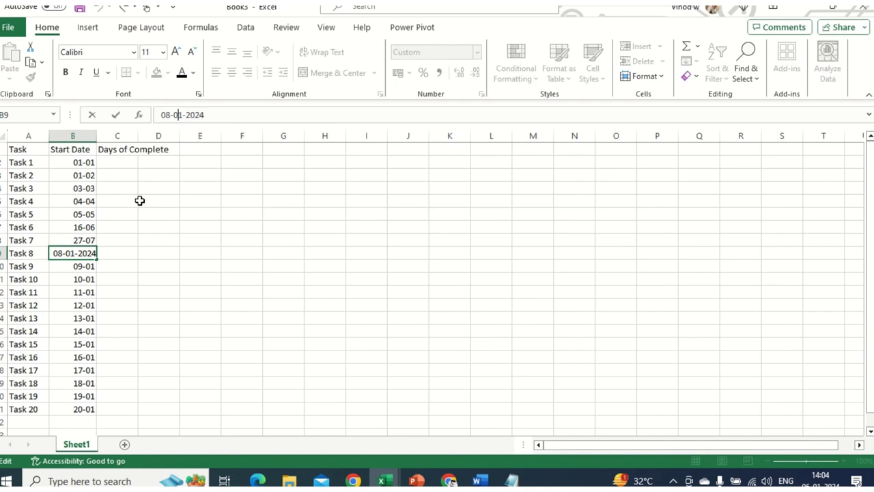
Change the day of Task 8's start date so that B9 holds 18-01-2024.
key(Escape)
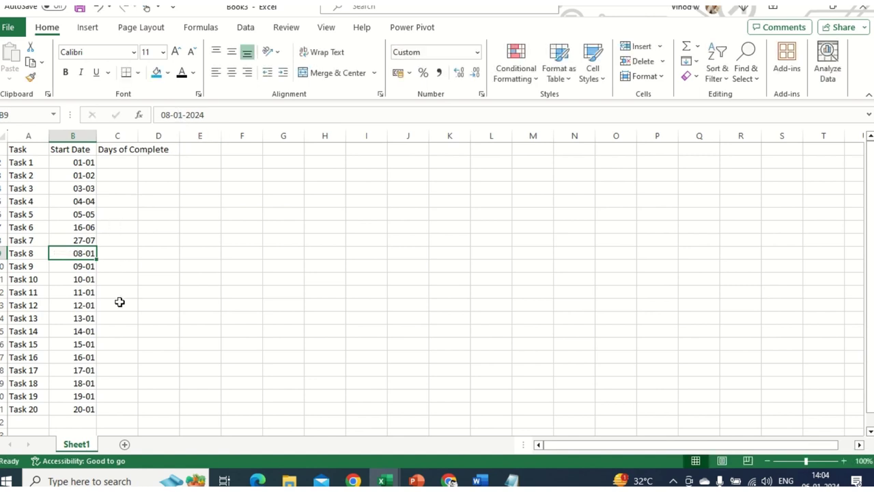
click(172, 115)
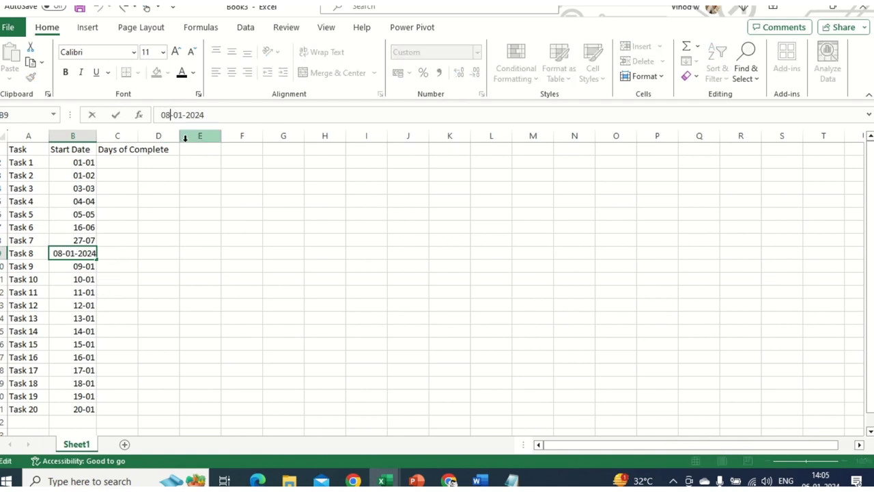
key(BackSpace)
key(BackSpace)
text(18)
key(Return)
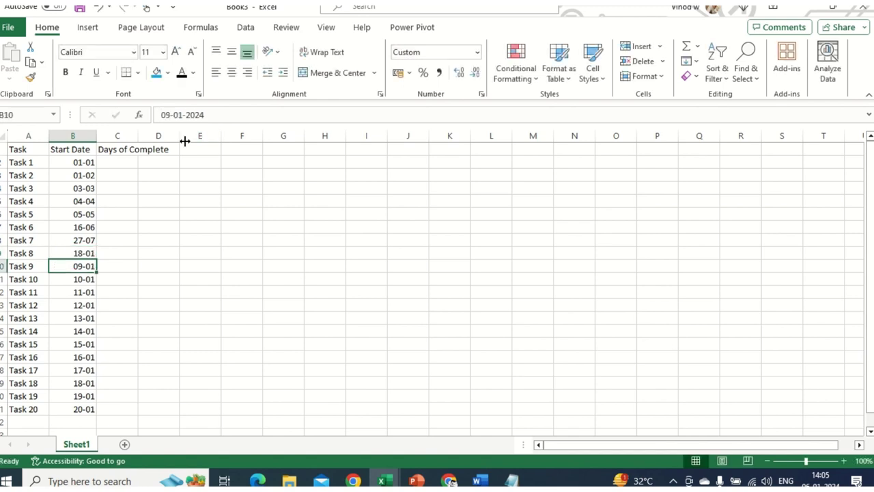
Set Task 9's start date to 09-02-2024 and Task 10's to 10-03-2024.
click(179, 118)
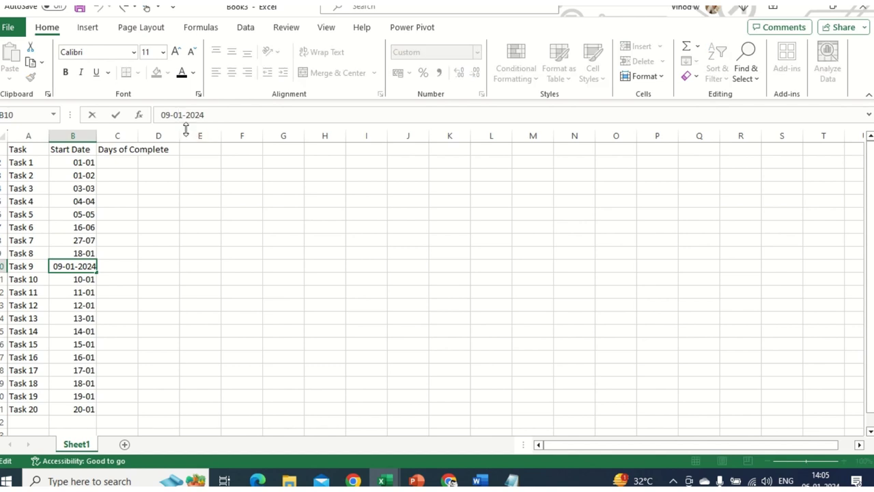
key(Delete)
text(2)
key(Return)
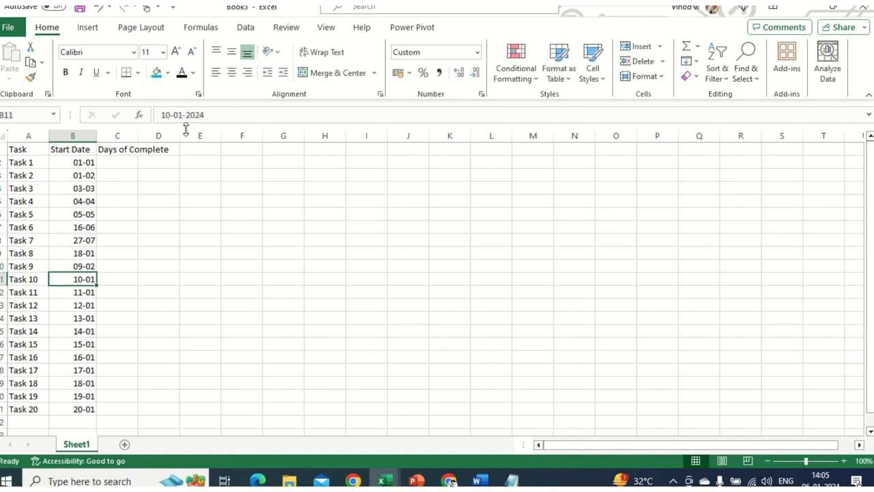
click(175, 116)
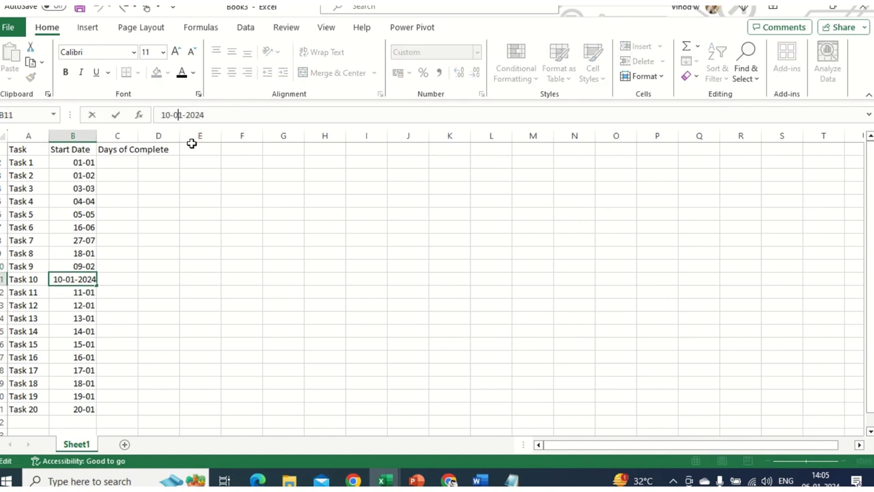
key(Delete)
text(3)
key(Return)
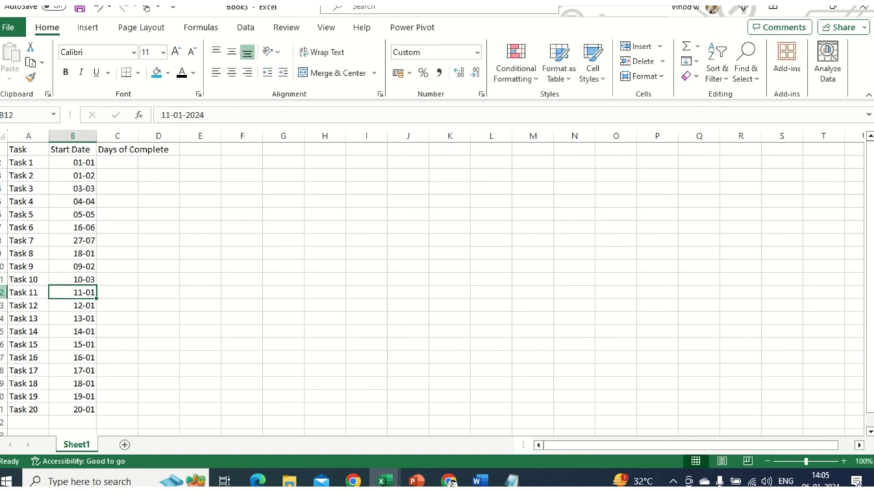
Delete the entire rows 12 to 21 that hold Task 11 through Task 20.
drag(2, 292, 14, 408)
right_click(2, 292)
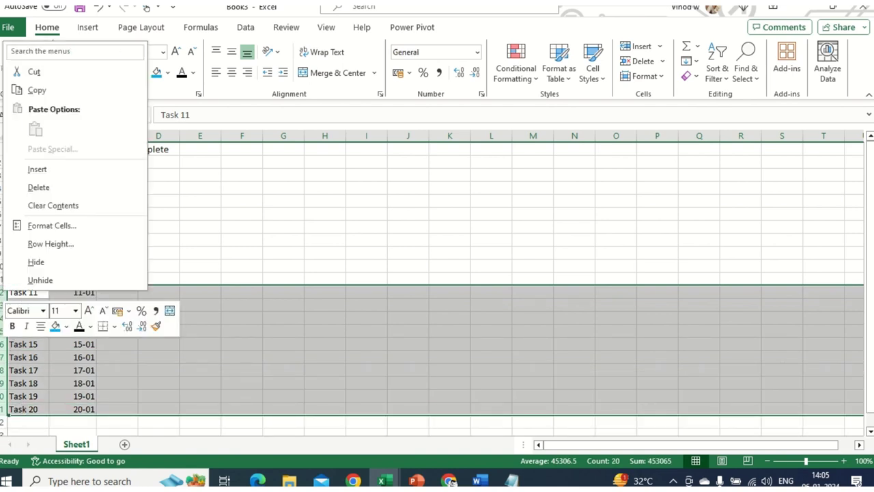
click(74, 189)
click(135, 279)
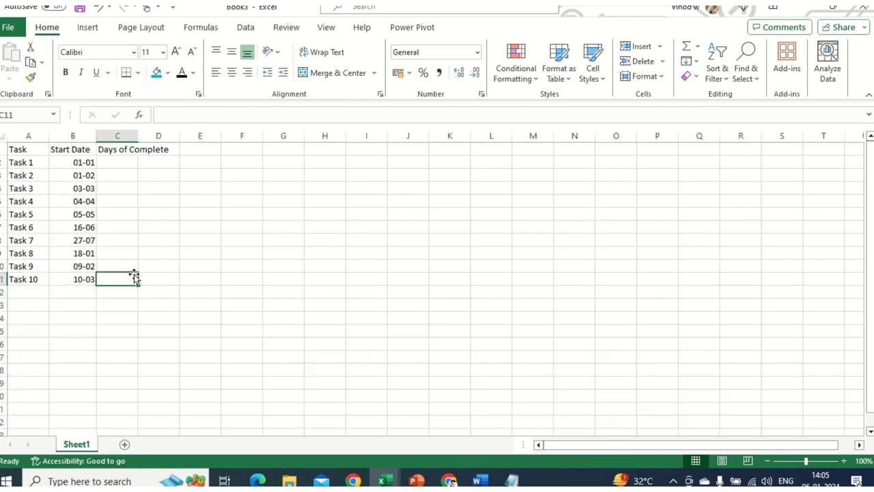
Enter the formula =RANDBETWEEN(1,20) in C2 as the days of completion for Task 1.
click(137, 166)
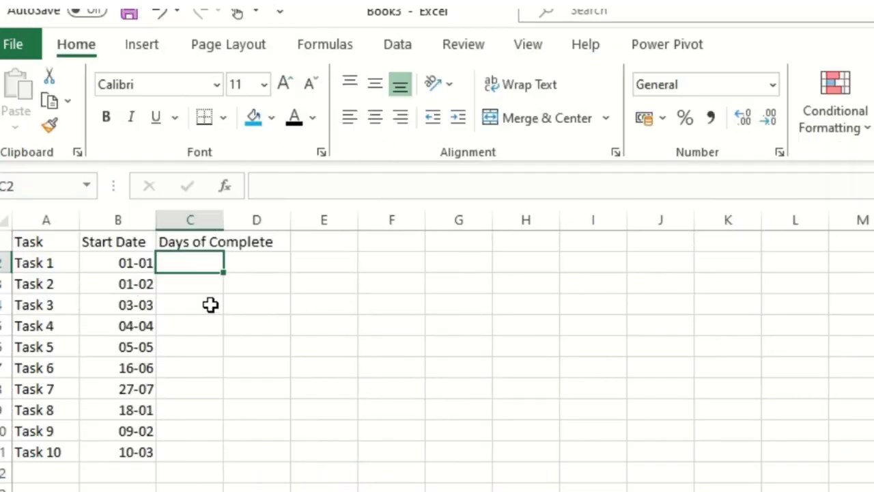
text(=rand)
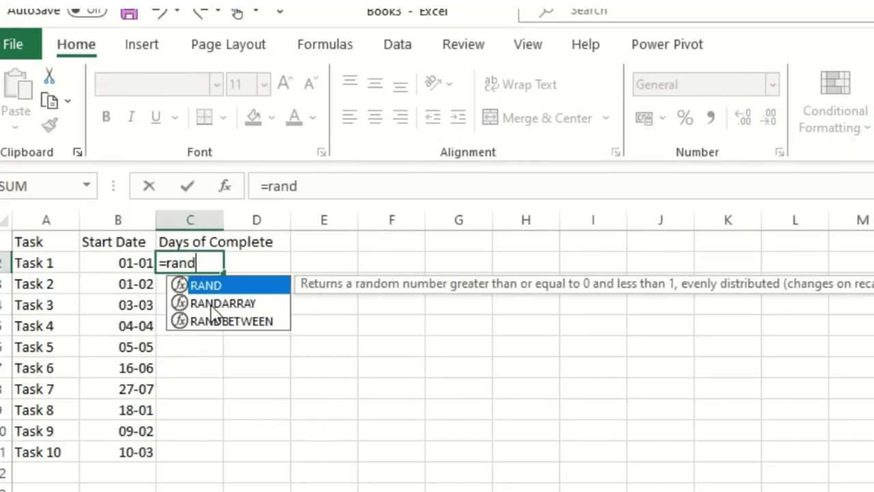
key(Down)
key(Down)
key(Tab)
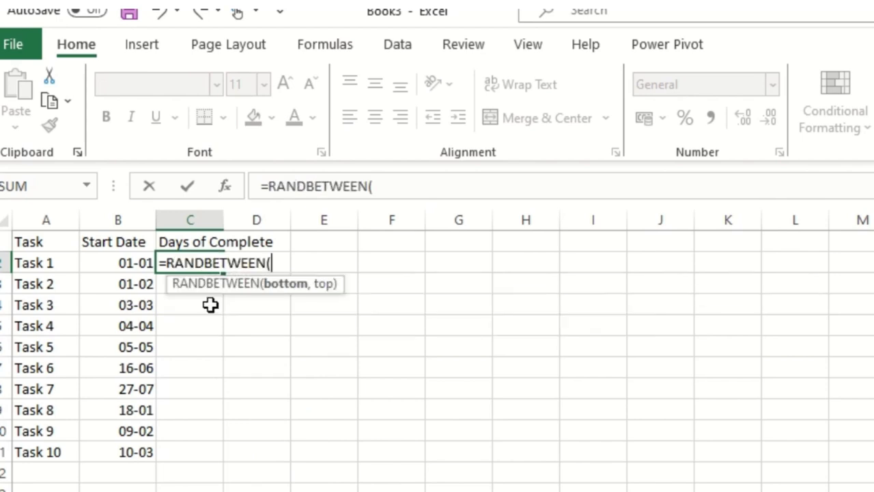
text(1,10)
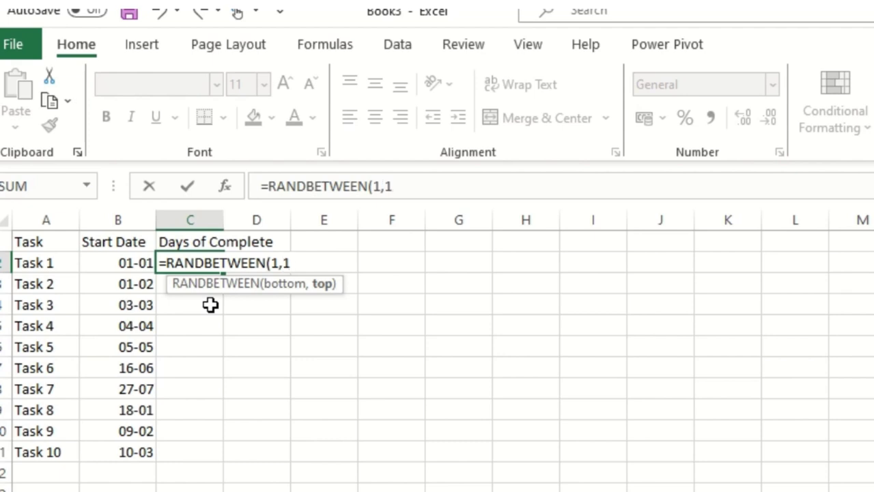
key(BackSpace)
key(BackSpace)
text(2)
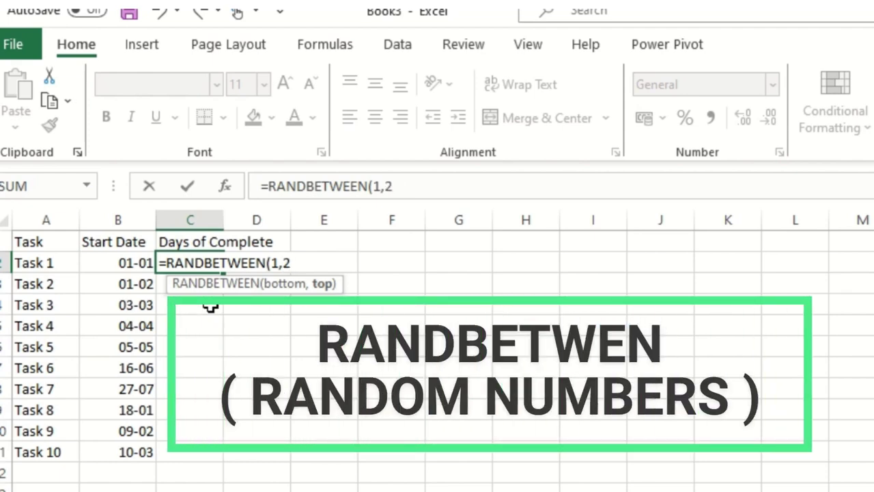
text(0))
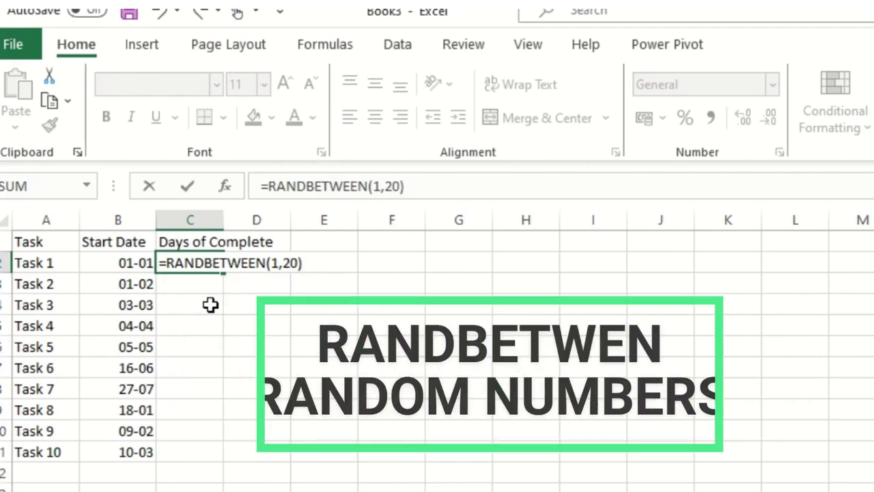
key(Return)
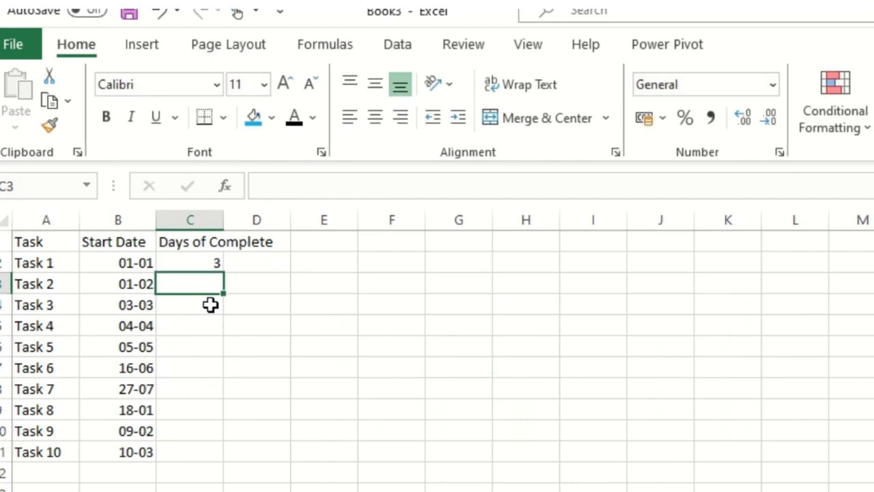
Fill the random-number formula from C2 down to C11 for all ten tasks.
key(Up)
key(shift+Down)
key(shift+Down)
key(shift+Down)
key(shift+Down)
key(shift+Down)
key(shift+Down)
key(shift+Down)
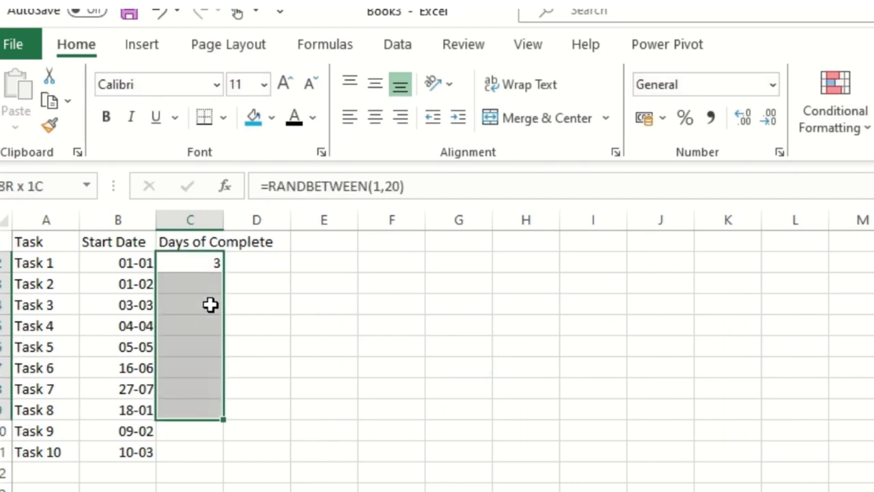
key(shift+Down)
key(shift+Down)
key(ctrl+d)
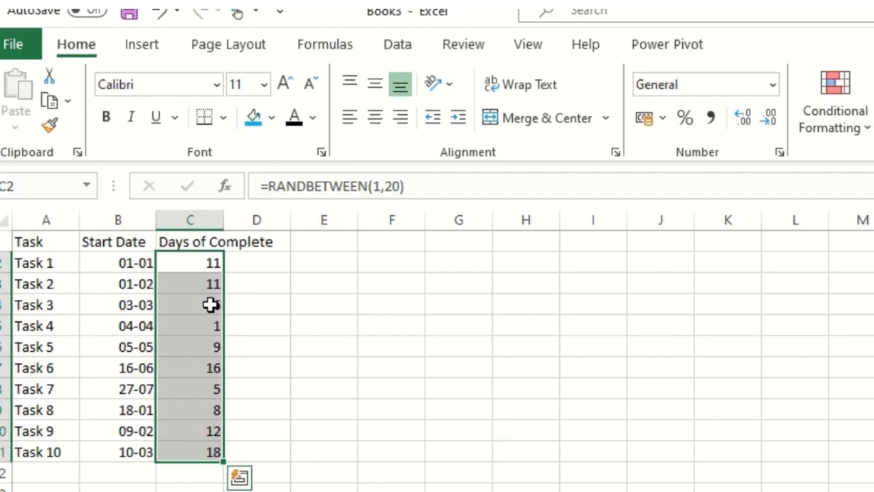
click(295, 384)
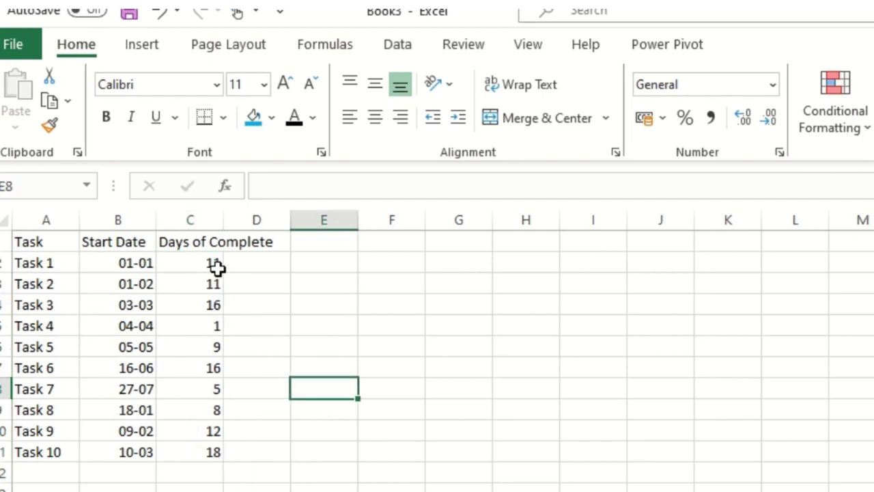
Replace the formulas in C2:C11 with their static values by copying and pasting them in place as Values.
drag(217, 266, 200, 445)
key(ctrl+c)
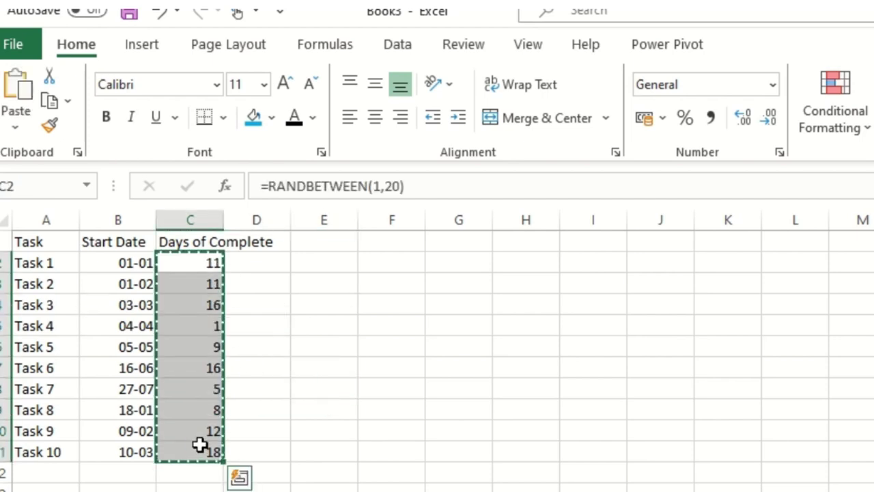
key(ctrl+alt+v)
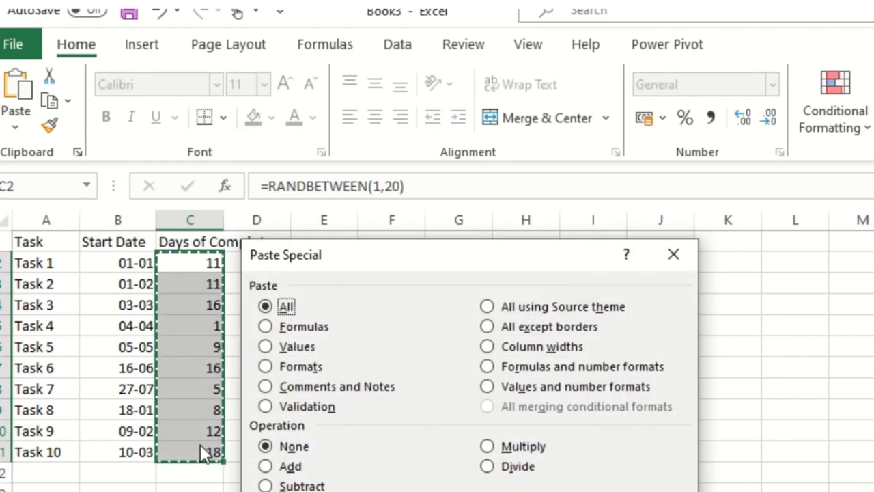
key(v)
key(Return)
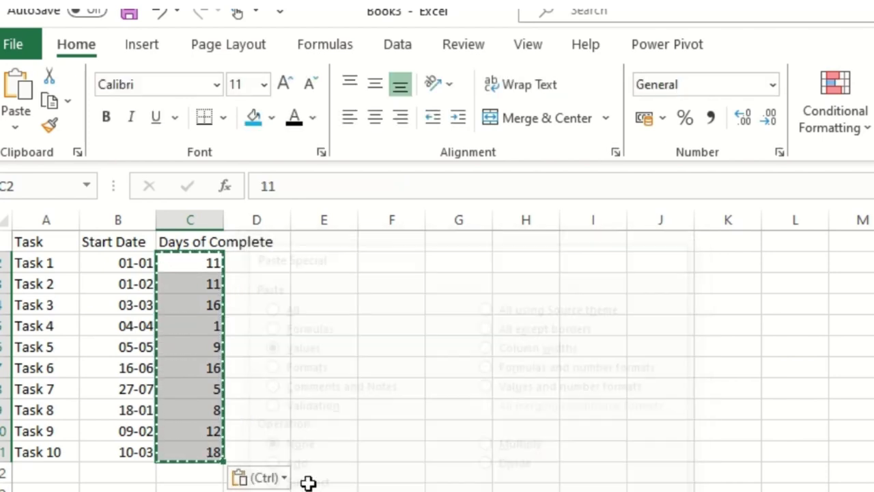
click(304, 478)
key(Escape)
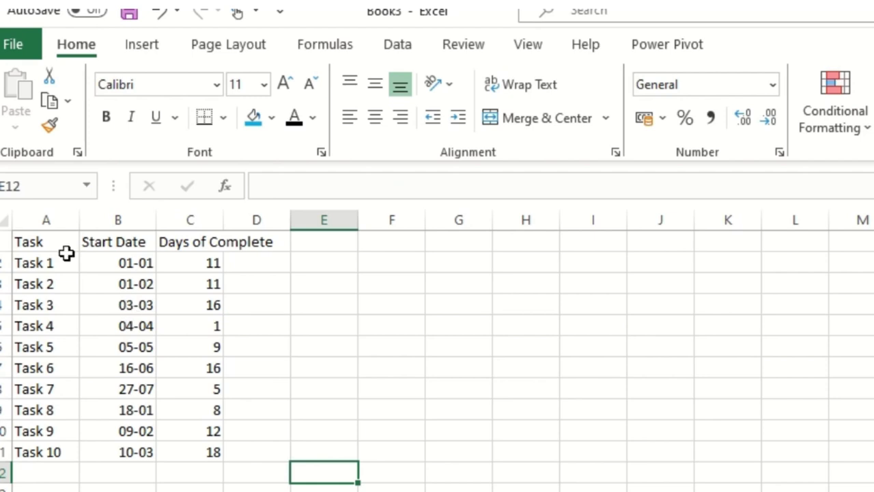
AutoFit the widths of columns A to C to their contents.
drag(66, 250, 198, 446)
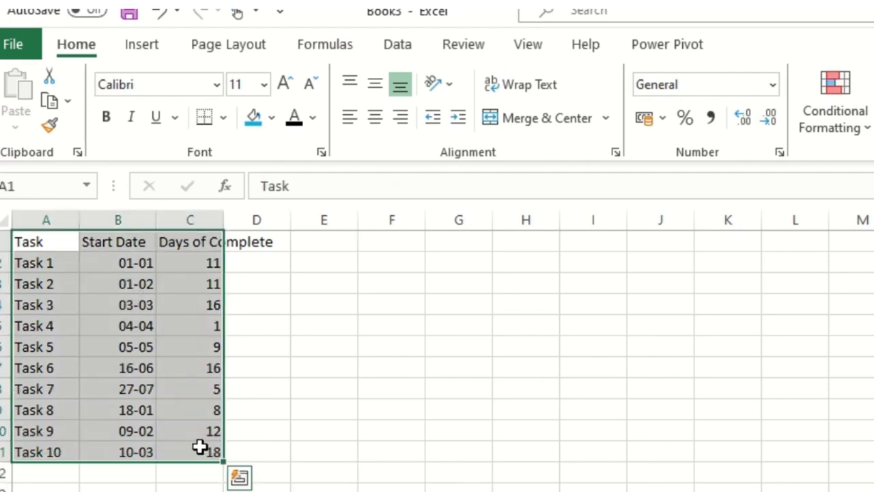
click(416, 423)
click(69, 242)
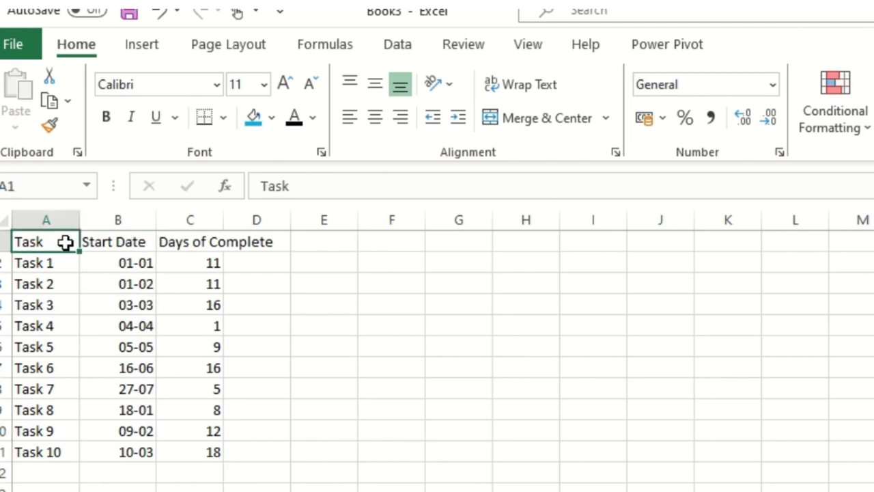
drag(45, 218, 220, 217)
double_click(220, 217)
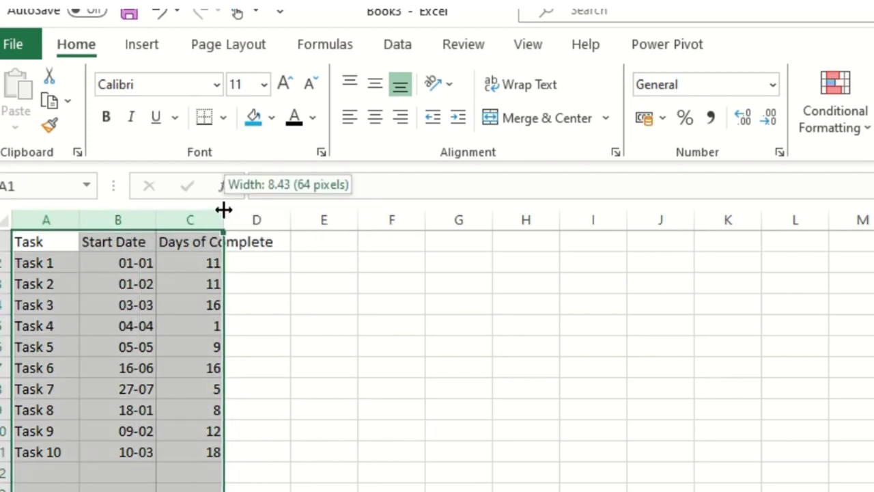
click(164, 301)
Make the header cells A1:C1 bold and give them the light blue fill.
drag(43, 244, 195, 238)
click(106, 117)
click(254, 117)
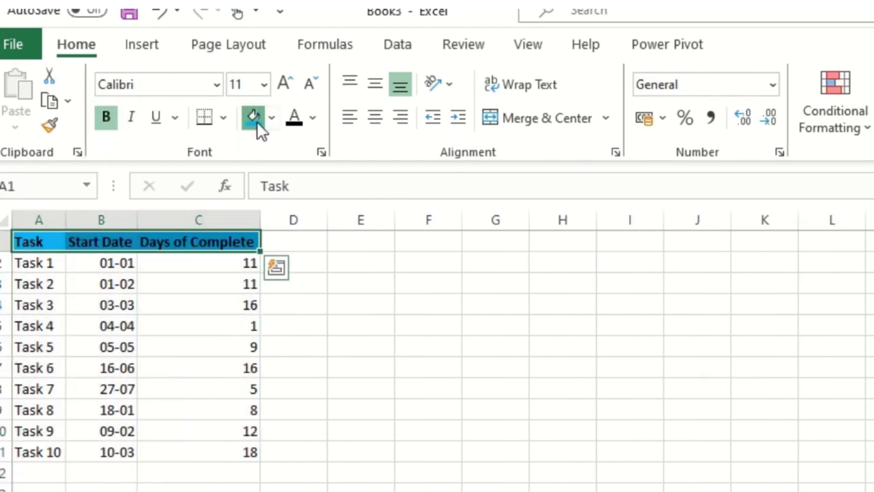
click(129, 387)
Set the font color of the header cells A1:C1 to white.
drag(63, 241, 201, 242)
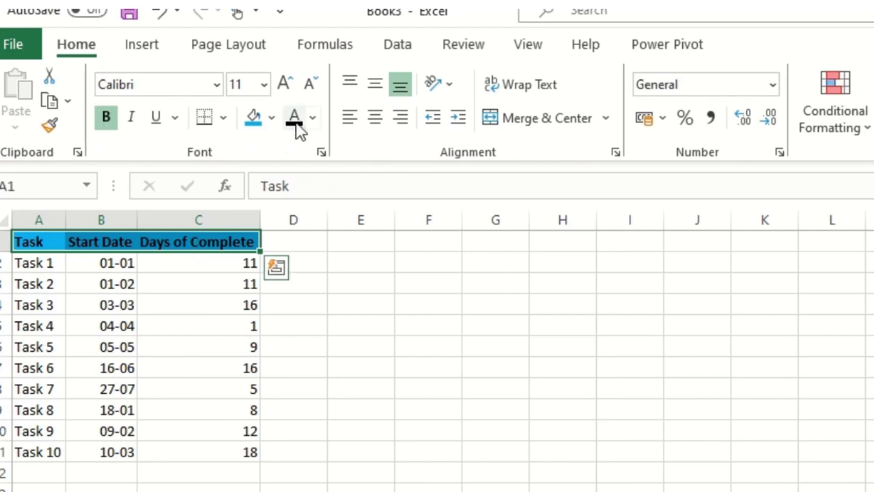
click(313, 118)
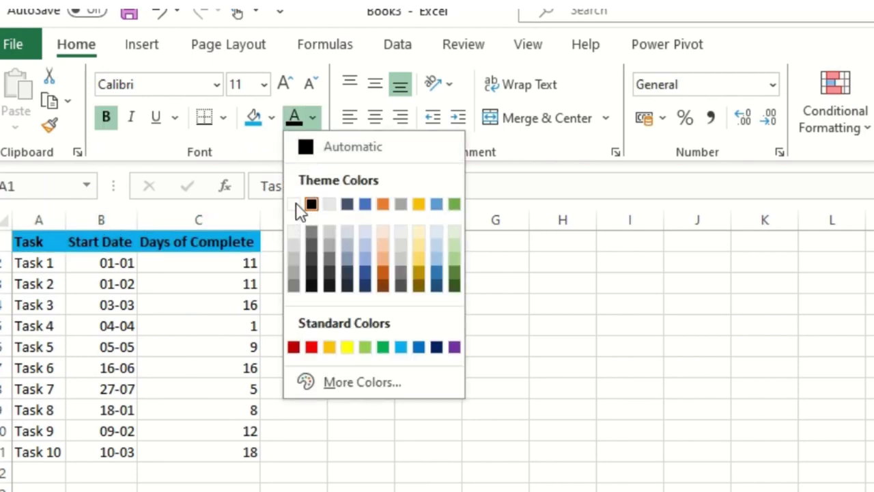
click(294, 200)
click(179, 355)
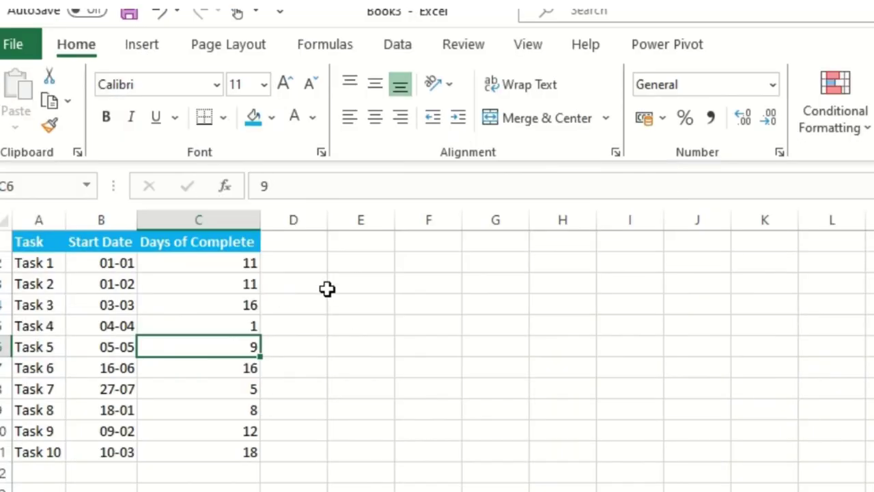
Insert an empty 3-D Stacked Bar chart with blank cell E3 selected.
click(405, 220)
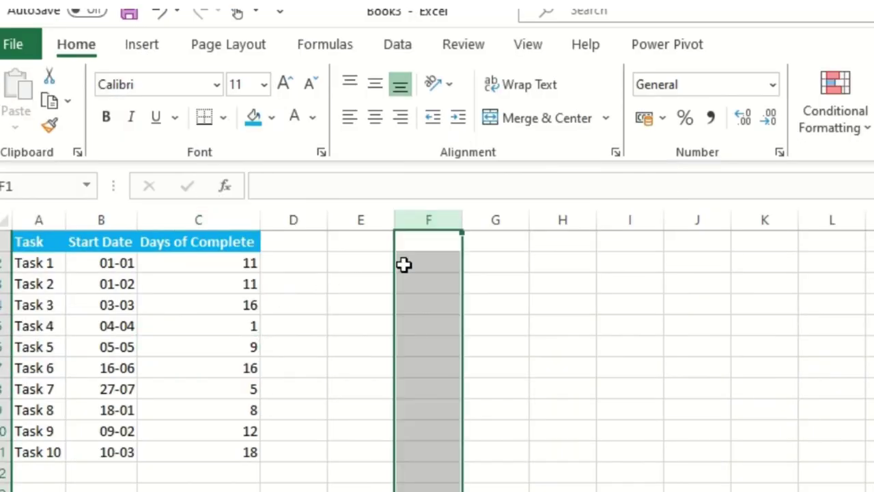
click(335, 286)
click(149, 55)
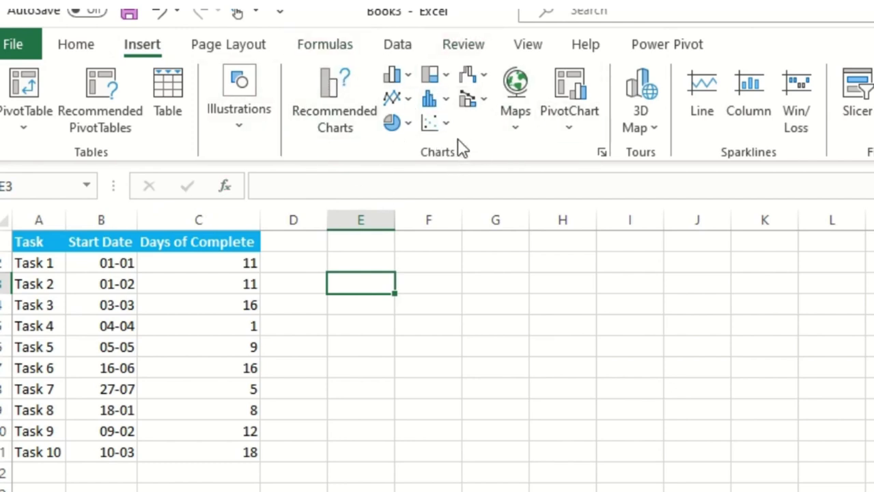
click(409, 76)
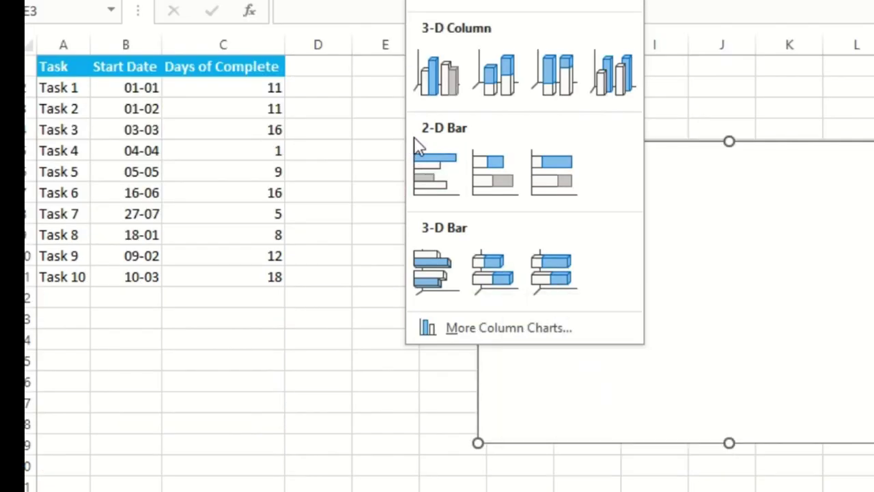
click(485, 274)
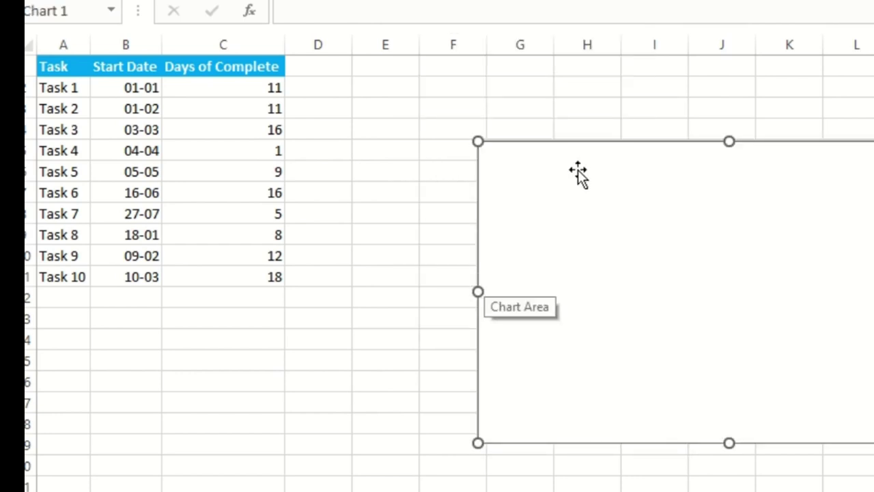
Enlarge the empty chart and place it beside the task table, spanning about columns E to O.
drag(579, 141, 506, 122)
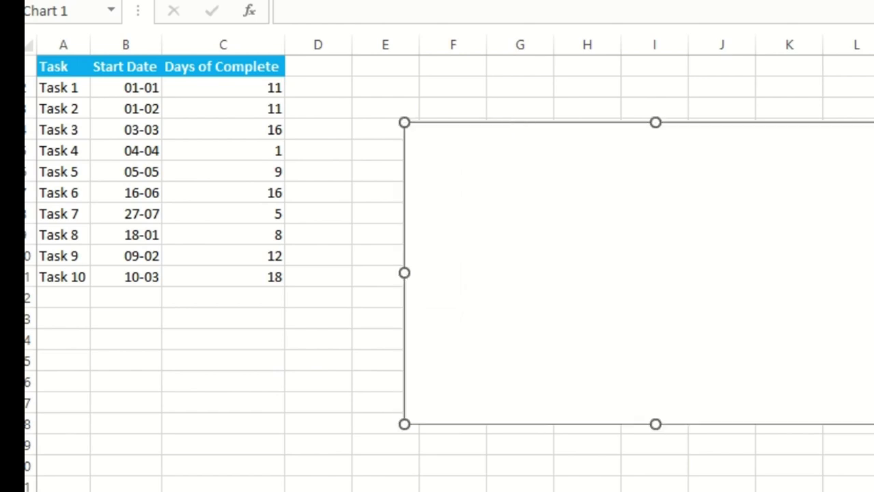
drag(873, 424, 873, 491)
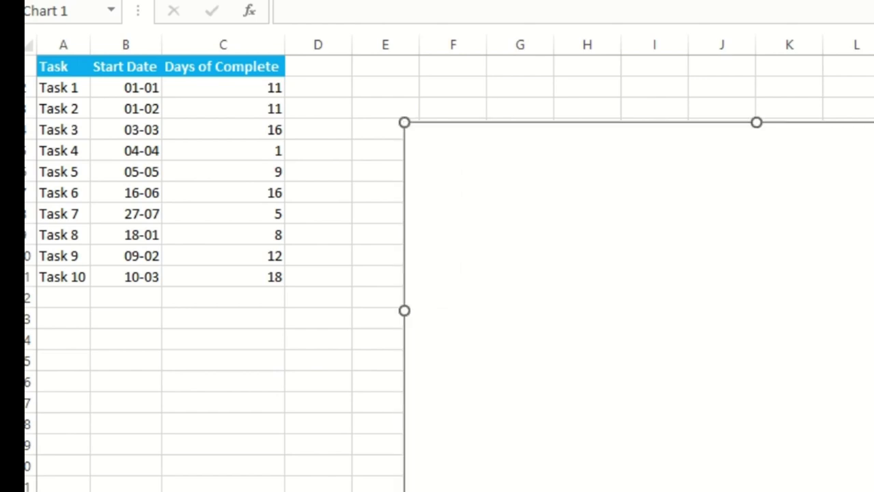
drag(547, 274, 517, 225)
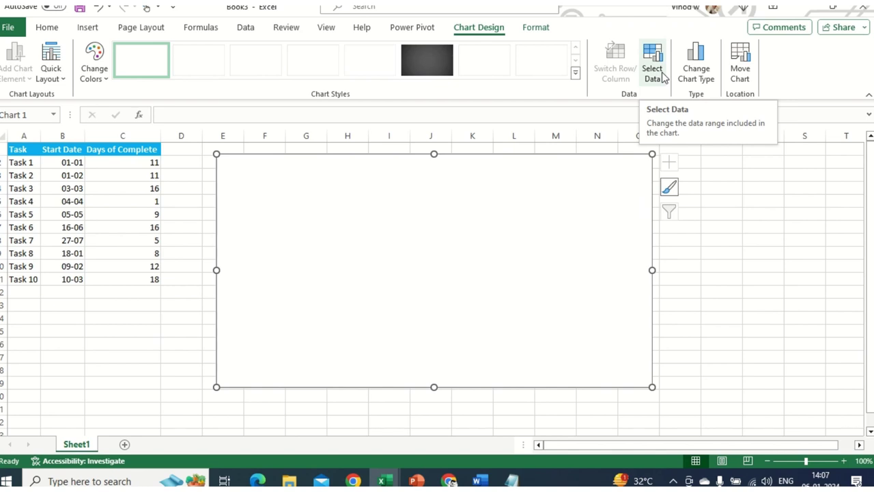
Add a data series to the empty chart, taking its name from cell B1 and its values from B2:B11.
click(652, 72)
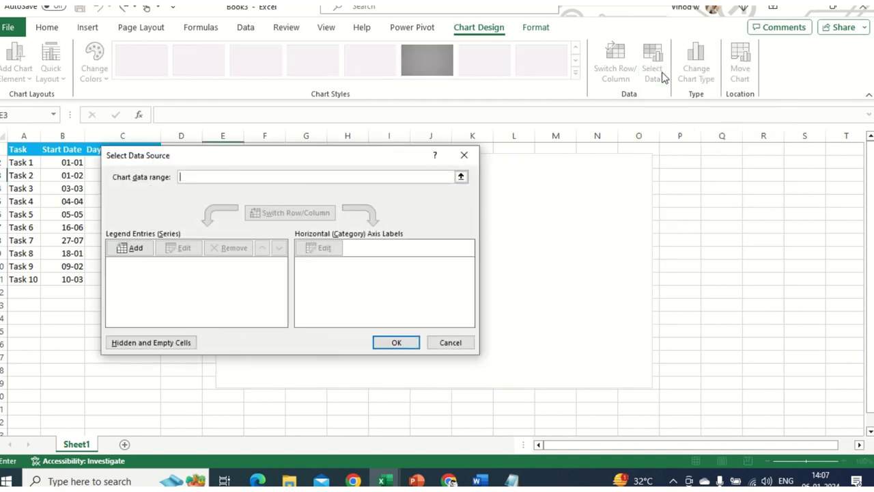
click(449, 343)
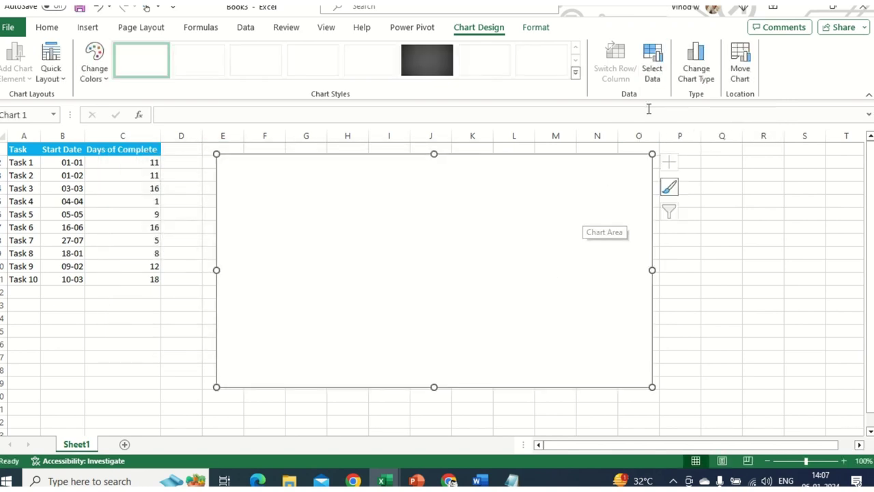
right_click(596, 180)
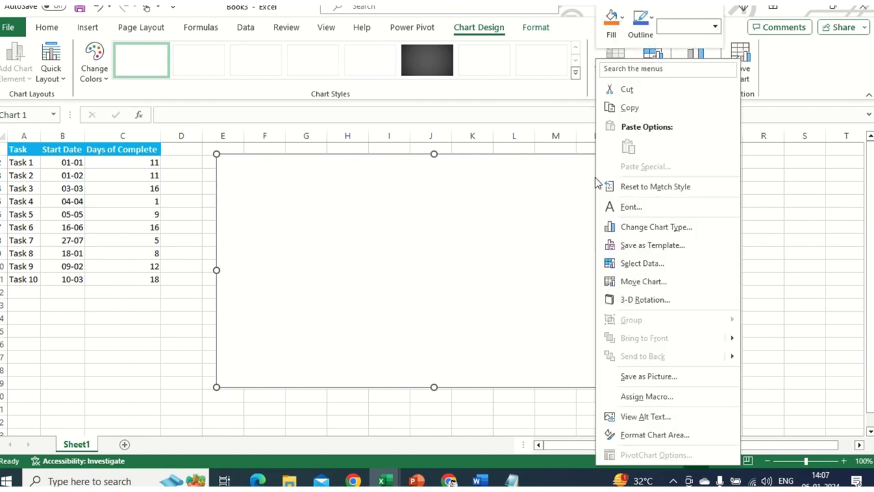
click(631, 265)
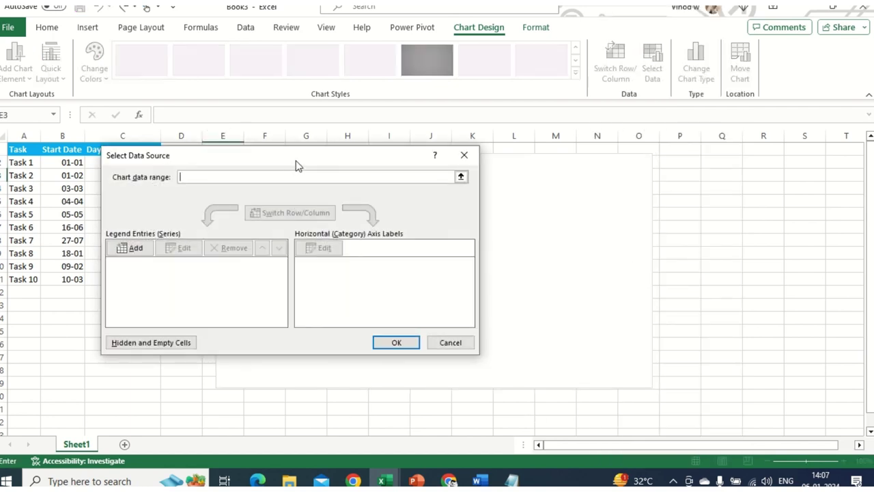
drag(296, 163, 452, 186)
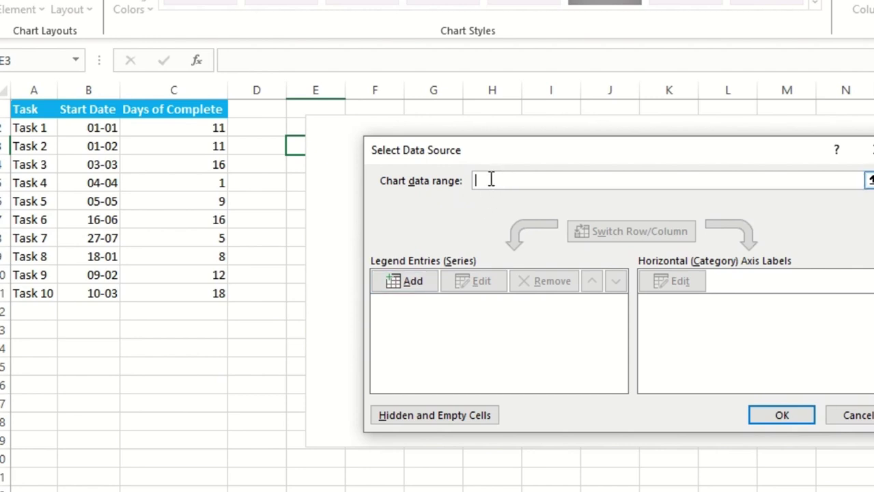
click(413, 281)
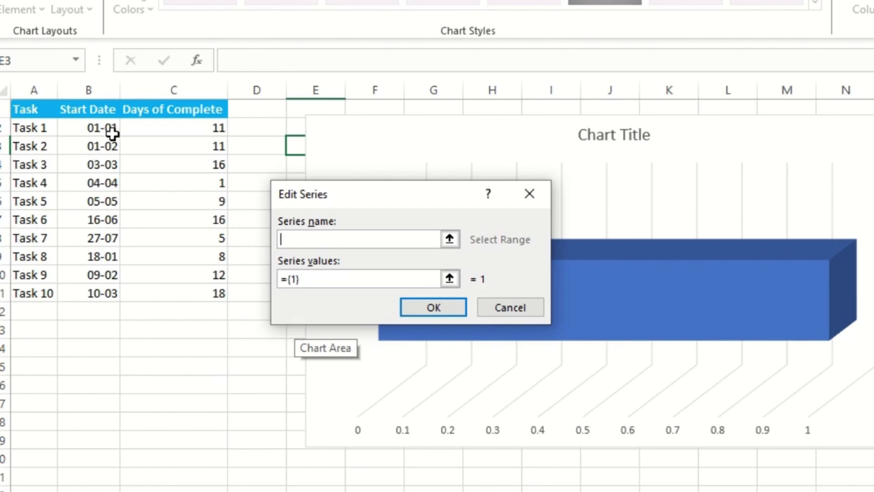
click(109, 109)
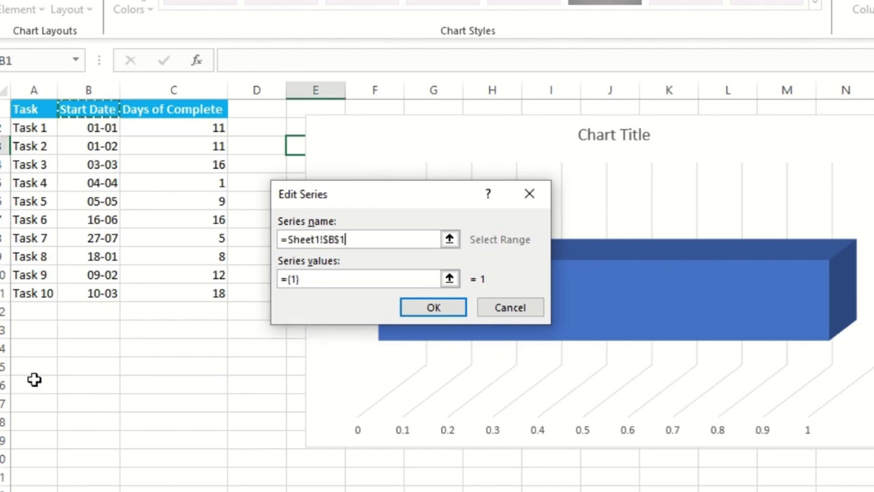
drag(322, 283, 278, 281)
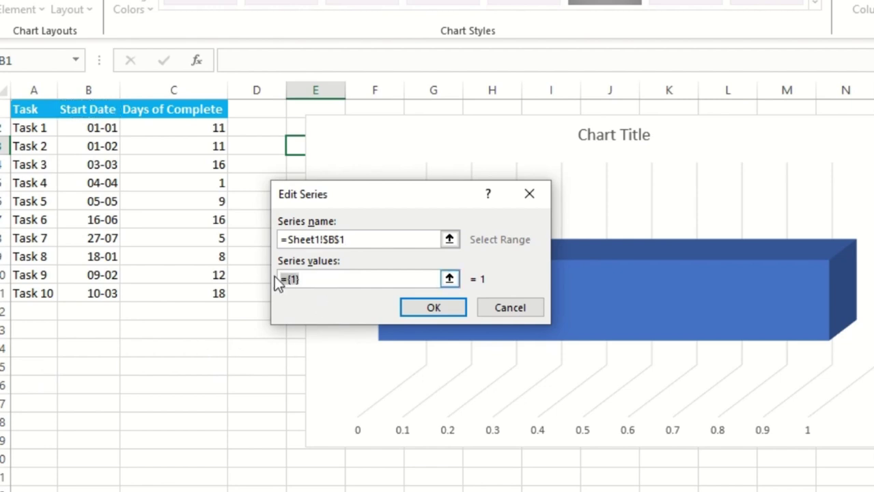
key(BackSpace)
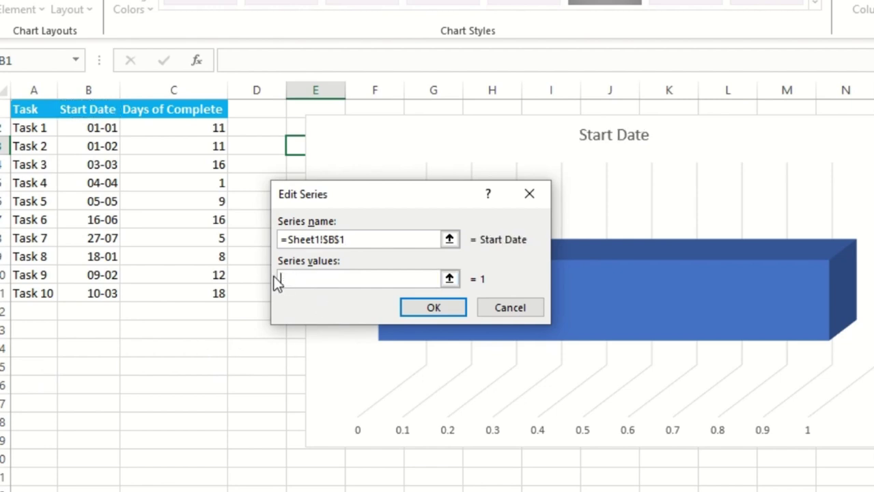
drag(93, 130, 95, 290)
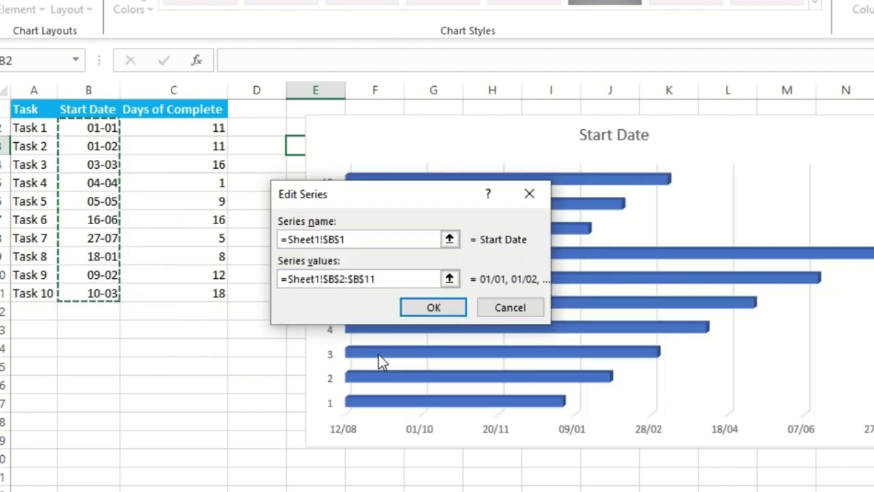
click(449, 310)
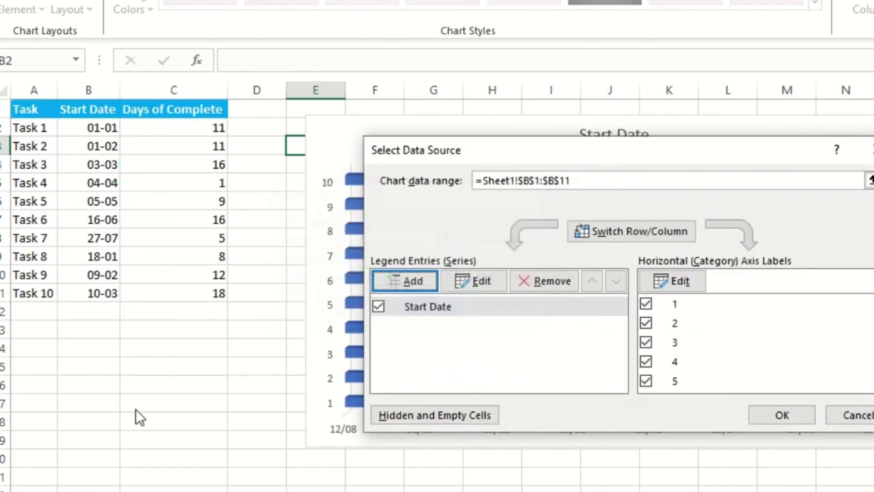
click(779, 416)
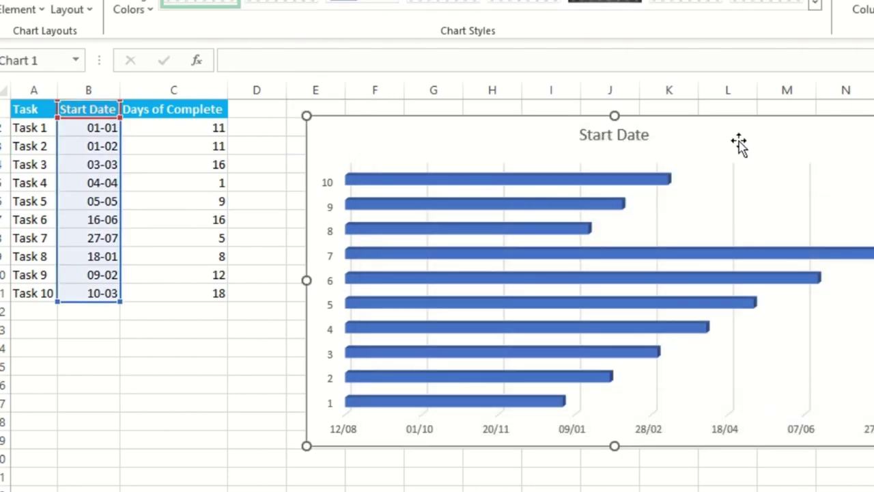
Move the chart slightly lower on the sheet and deselect it.
mouse_move(742, 121)
mouse_down()
mouse_move(745, 141)
mouse_move(739, 130)
mouse_up()
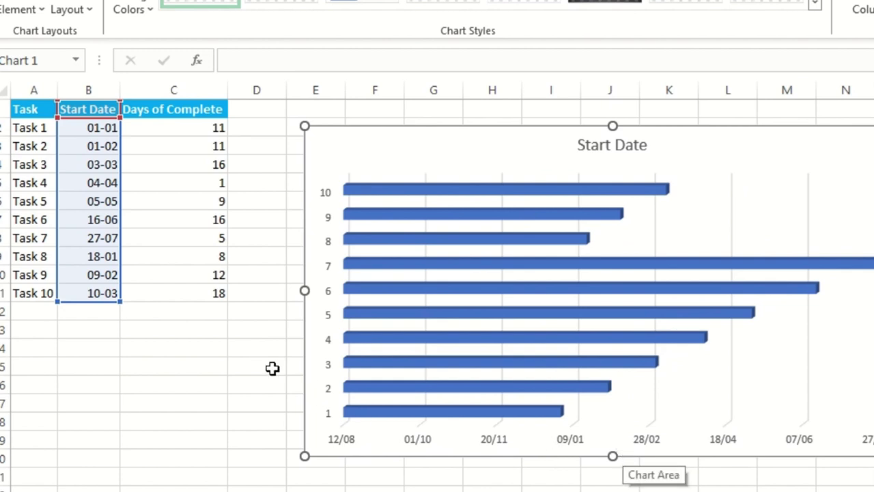
click(230, 363)
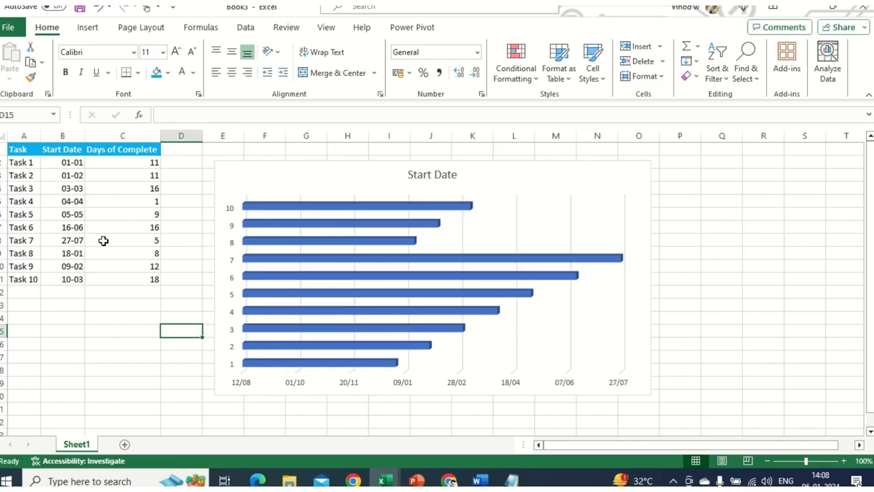
Examine the Task, Start Date and Days of Complete columns of the table as source data for the chart.
drag(28, 109, 184, 292)
drag(130, 279, 130, 279)
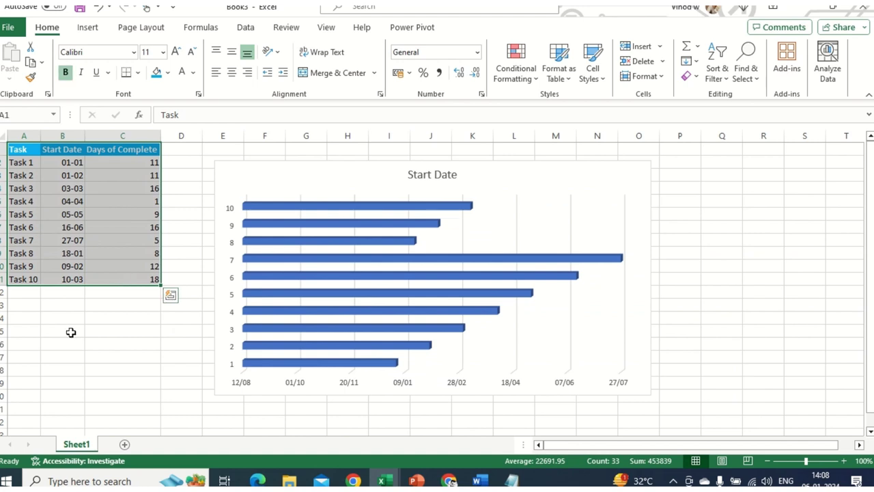
click(24, 163)
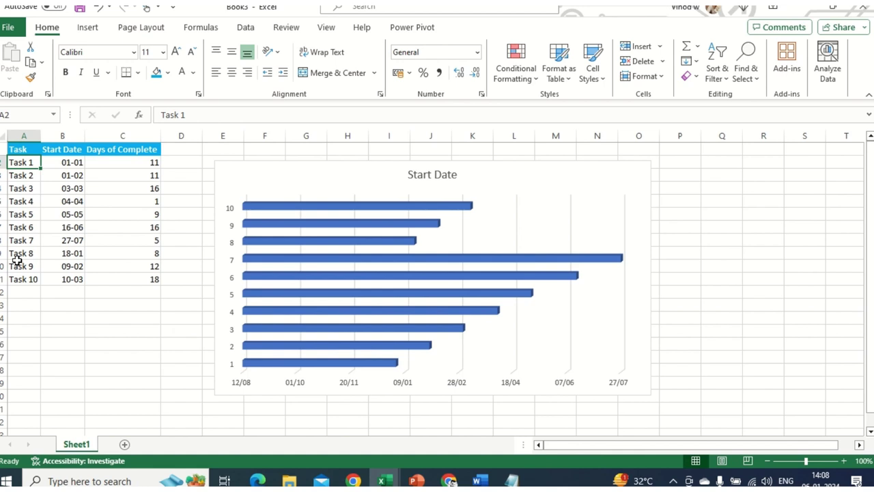
click(31, 201)
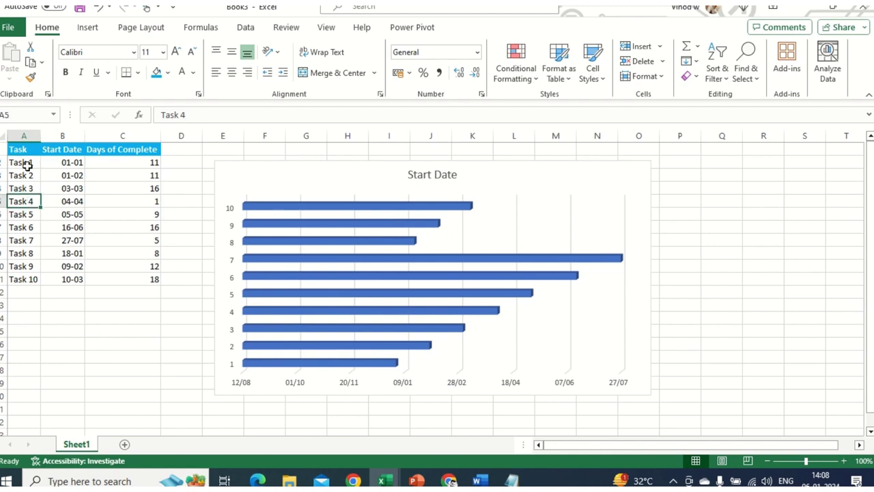
click(23, 130)
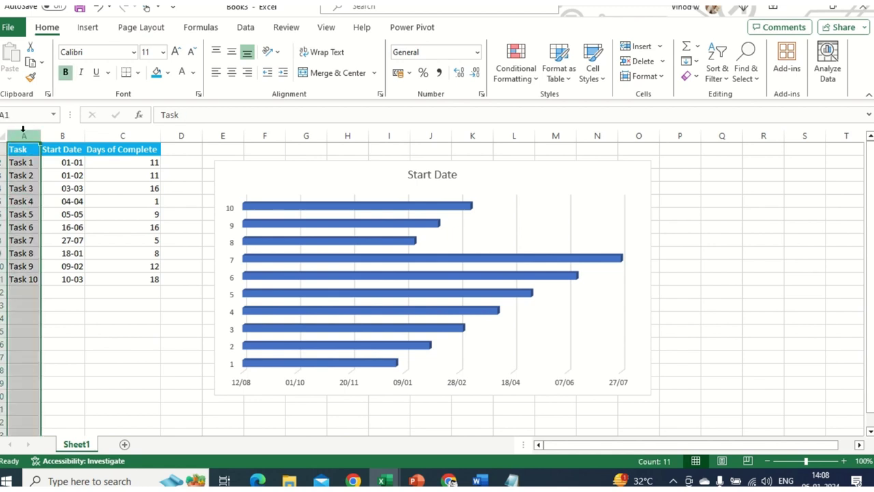
click(66, 134)
click(65, 165)
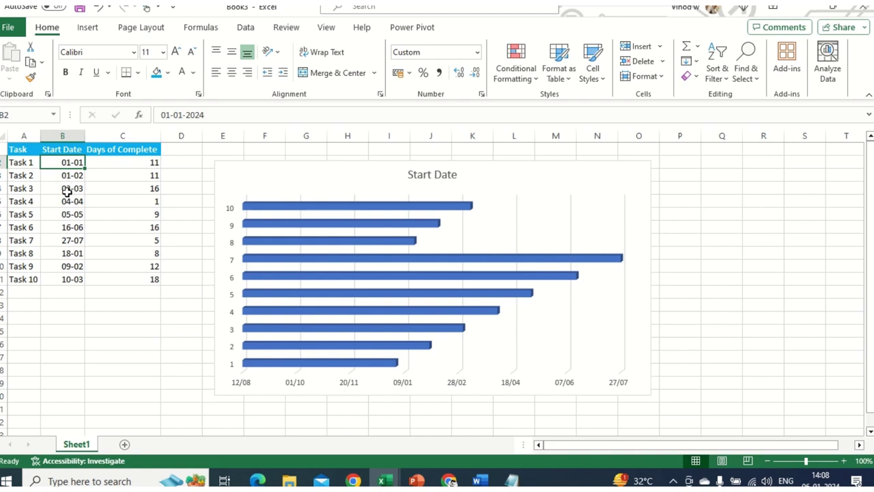
click(64, 135)
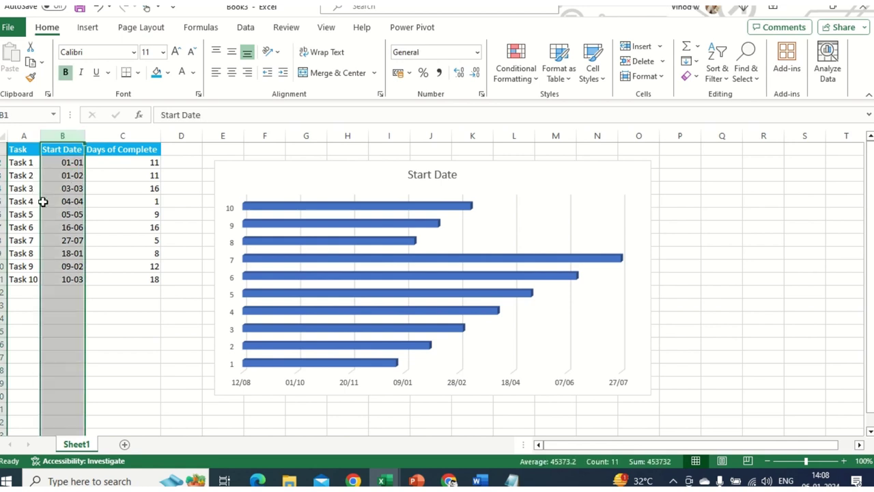
drag(130, 161, 125, 279)
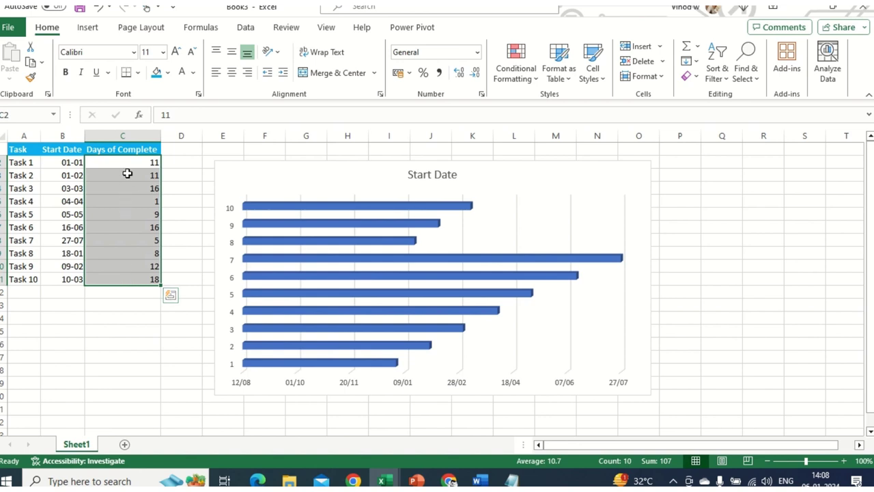
drag(127, 164, 130, 272)
click(111, 330)
click(240, 176)
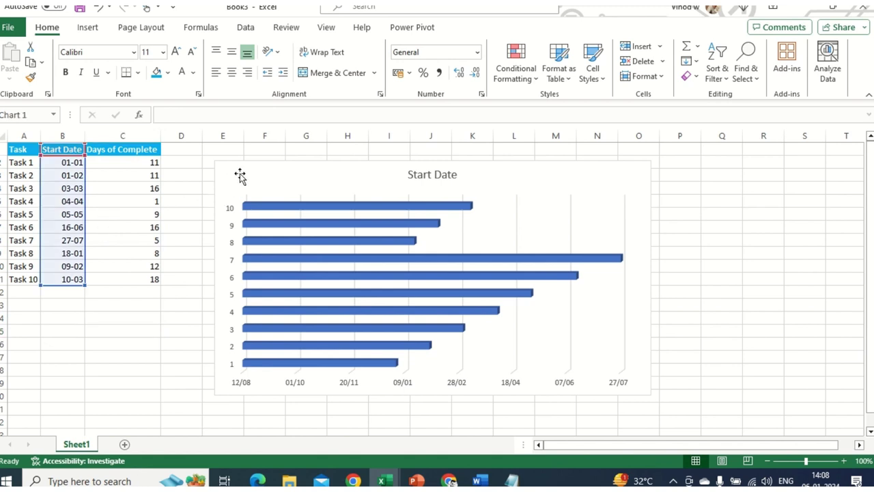
click(194, 179)
click(89, 29)
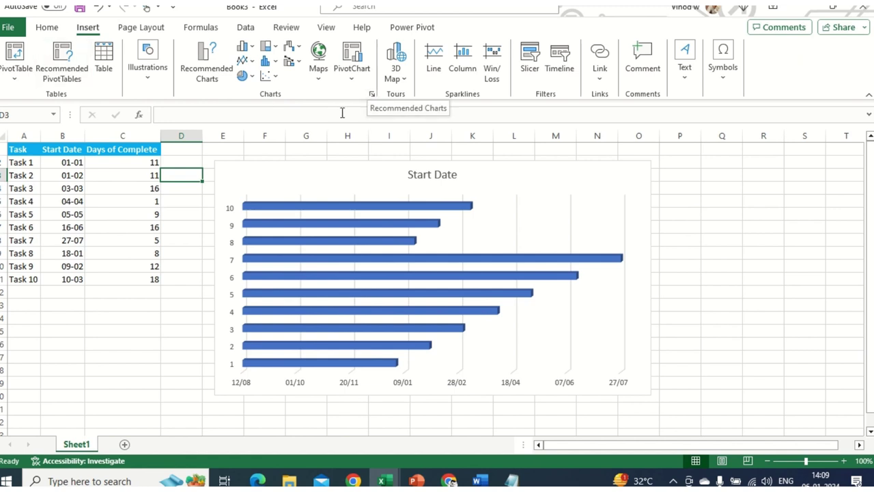
click(253, 45)
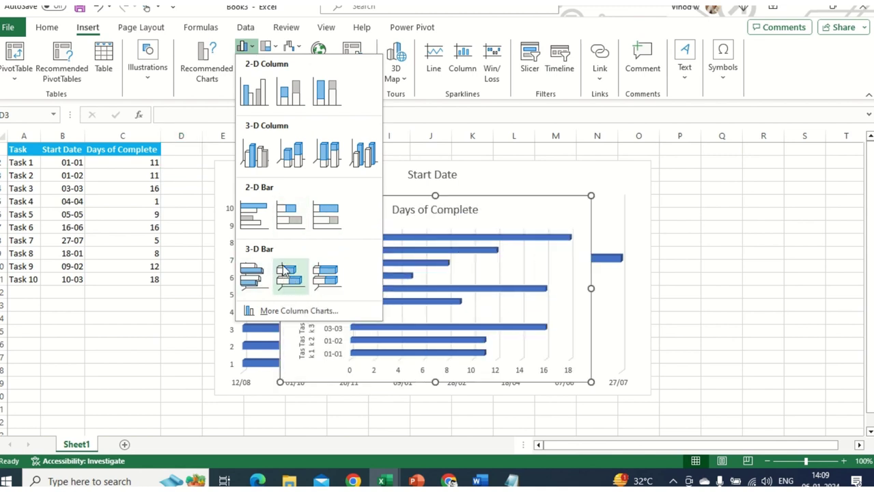
click(164, 371)
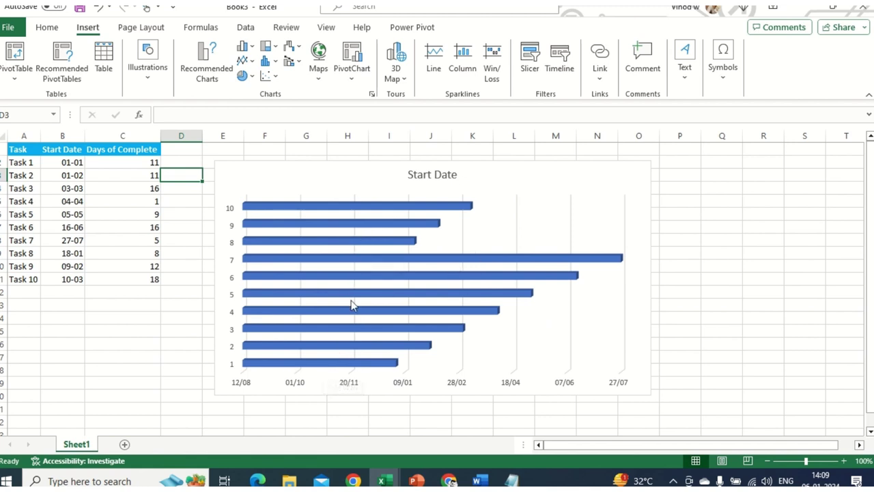
click(315, 176)
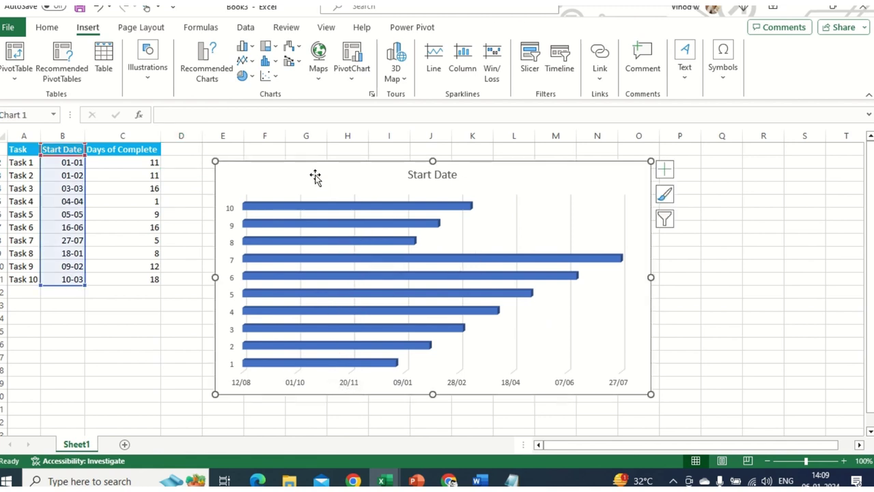
click(696, 300)
Add a second data series to the Start Date chart, taking its name from cell C1 and its values from C2:C11.
click(336, 175)
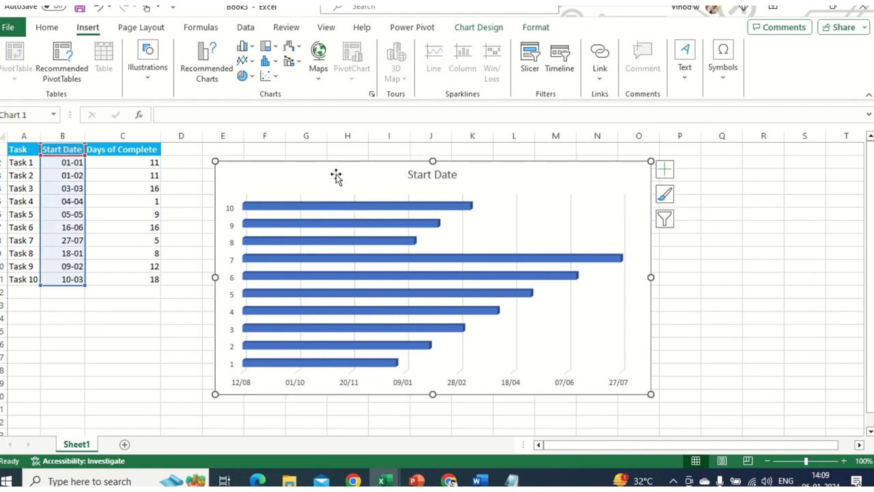
click(481, 28)
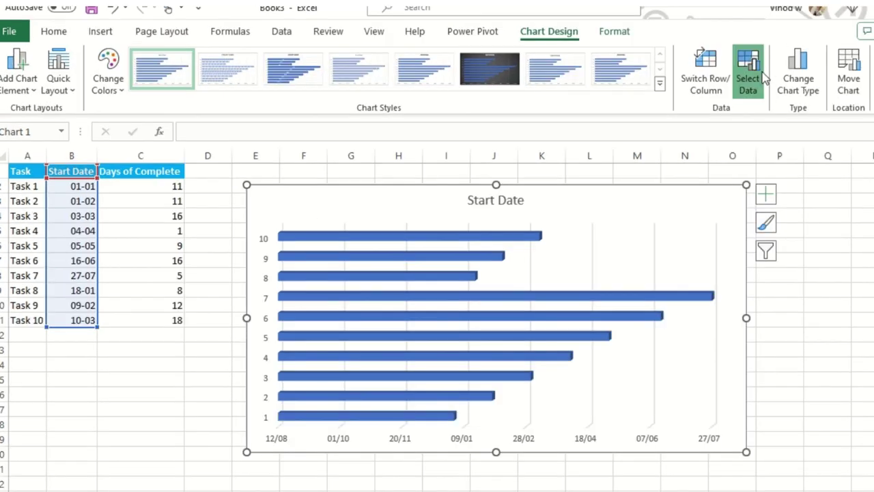
click(652, 64)
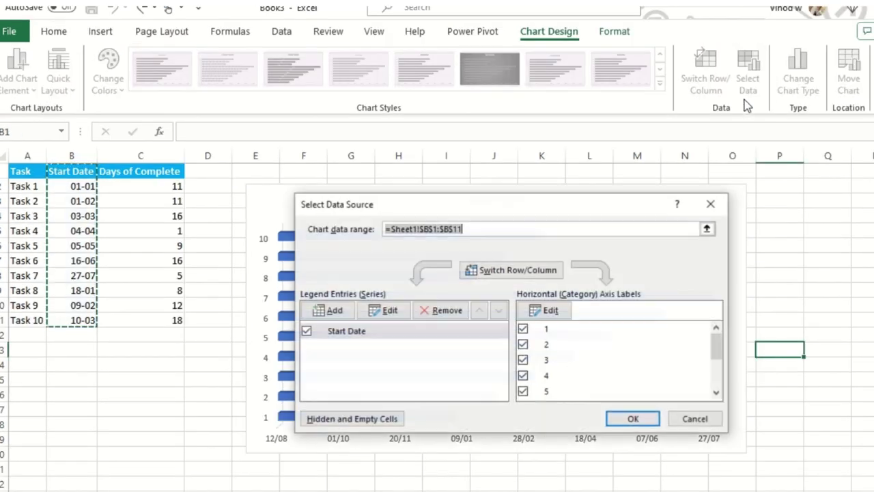
click(334, 311)
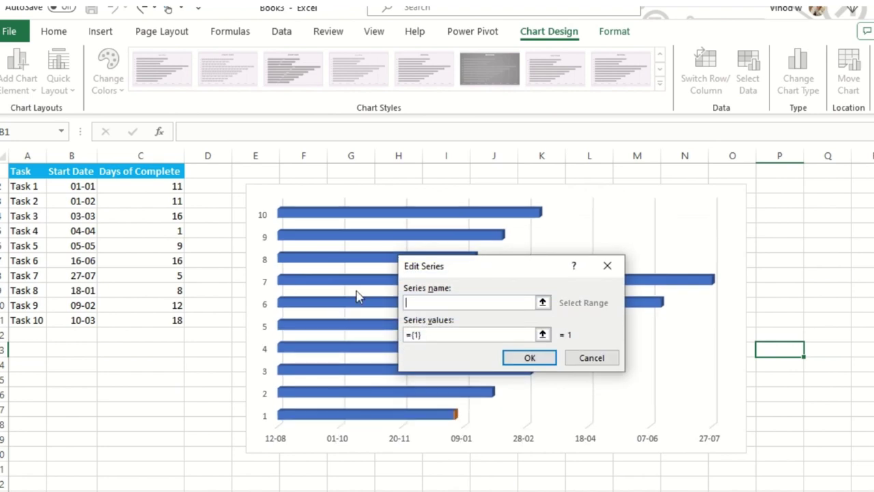
click(154, 176)
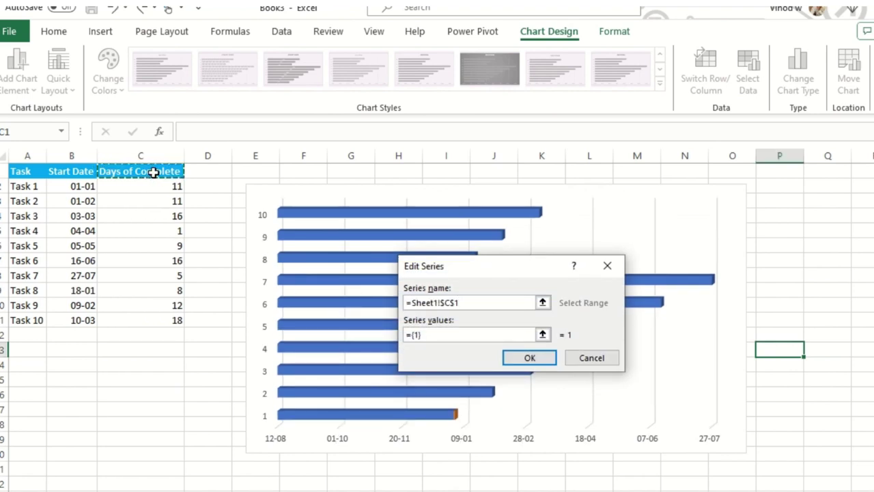
click(428, 335)
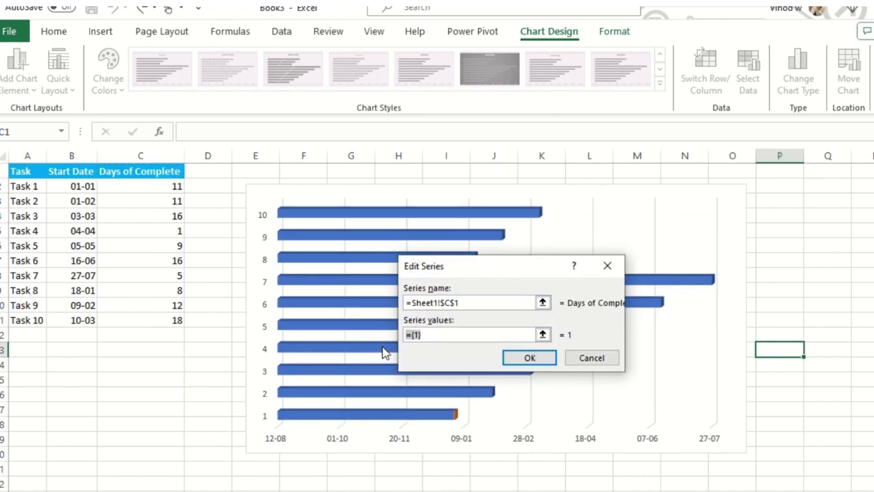
key(BackSpace)
drag(163, 188, 164, 319)
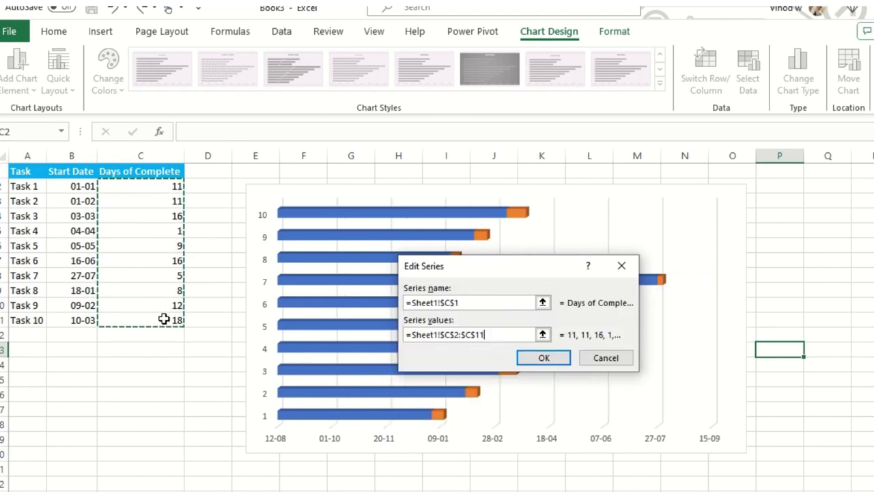
click(553, 364)
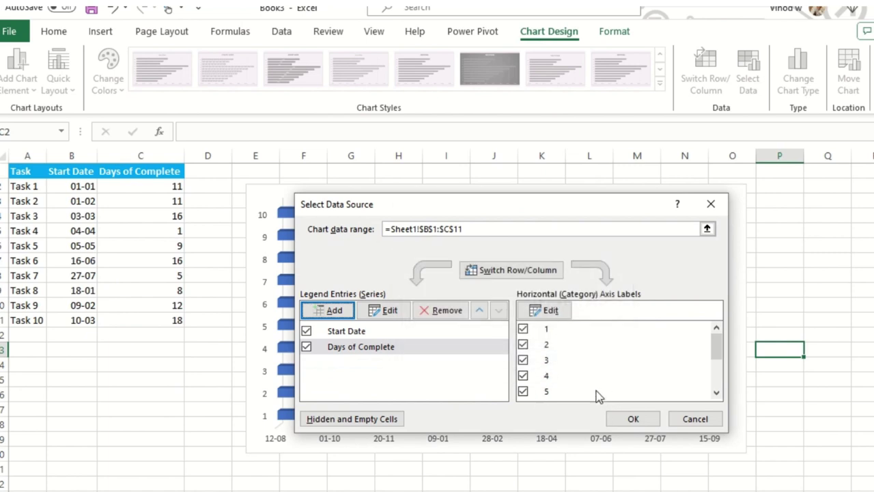
Set the chart's horizontal category axis labels to the task names in A2:A11 and apply the data source changes.
click(551, 311)
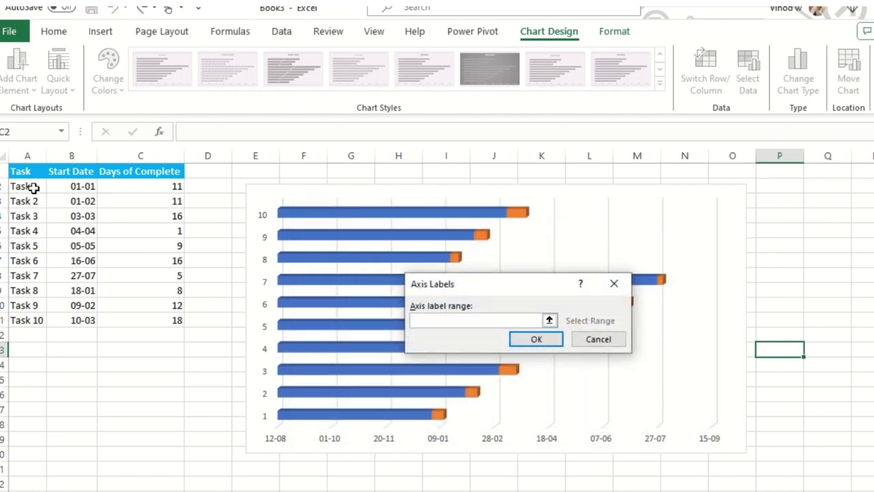
drag(33, 191, 36, 317)
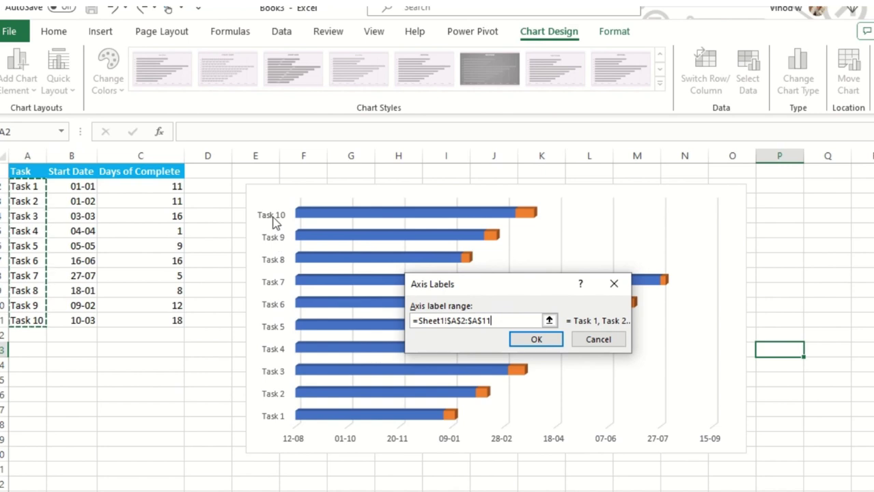
click(536, 339)
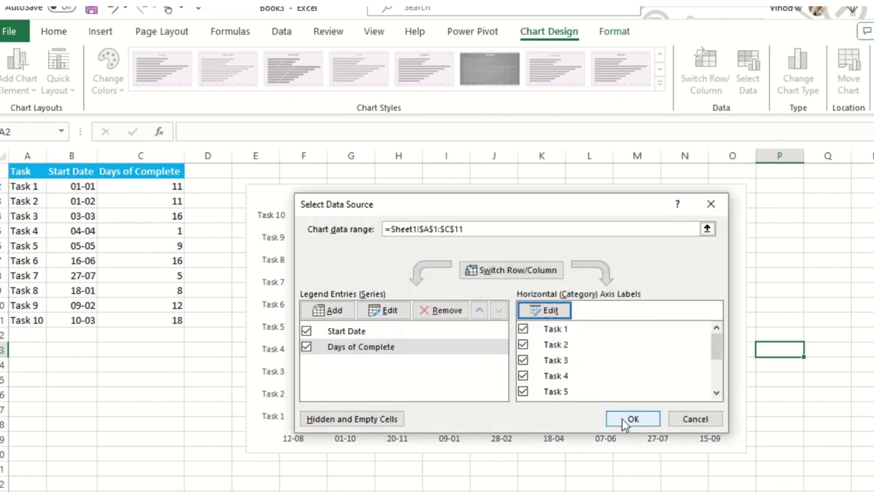
click(630, 419)
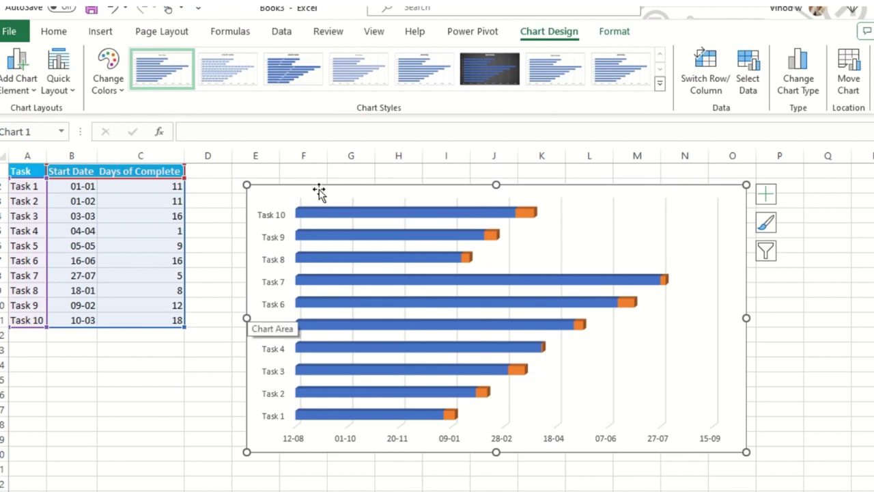
Replace the chart's primary major vertical gridlines with primary major horizontal gridlines and deselect the chart.
click(768, 201)
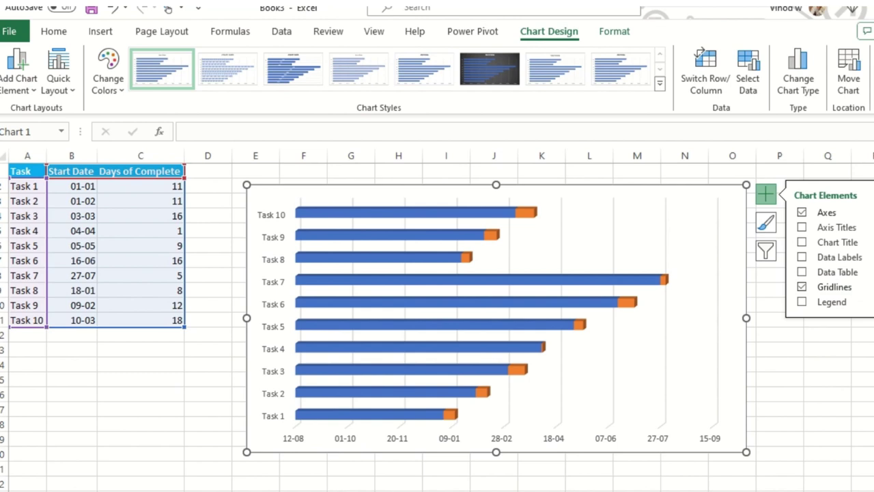
click(869, 287)
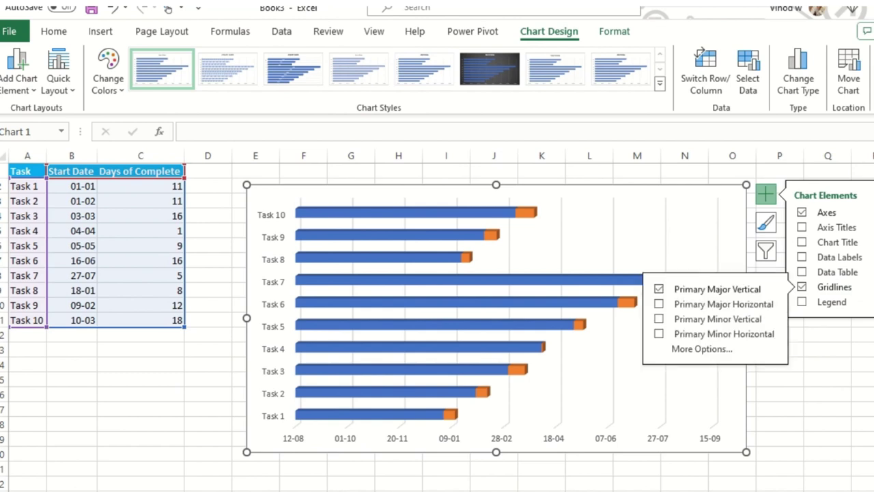
click(660, 304)
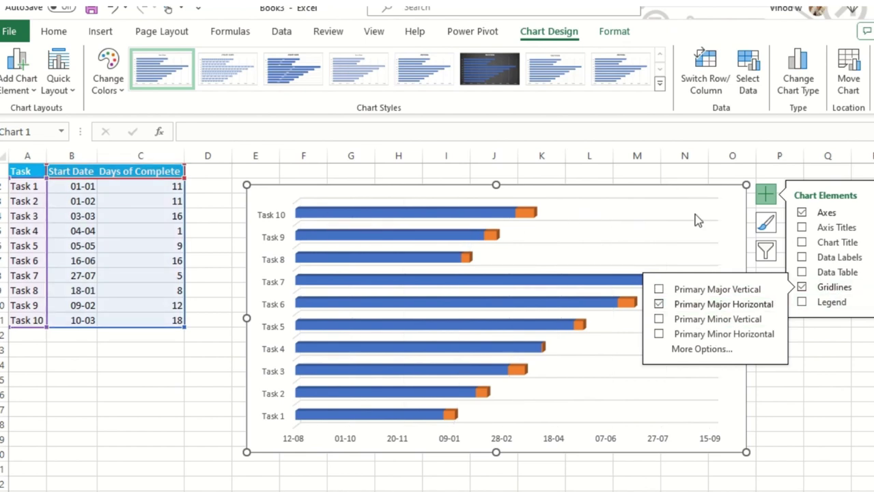
click(815, 439)
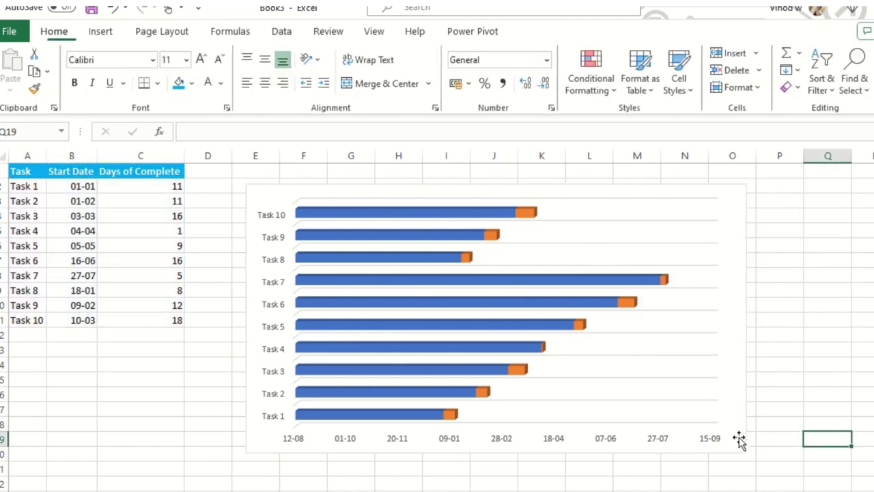
Enlarge the chart on the sheet by extending its lower corner outward.
click(742, 432)
drag(748, 452, 859, 474)
drag(863, 344, 859, 336)
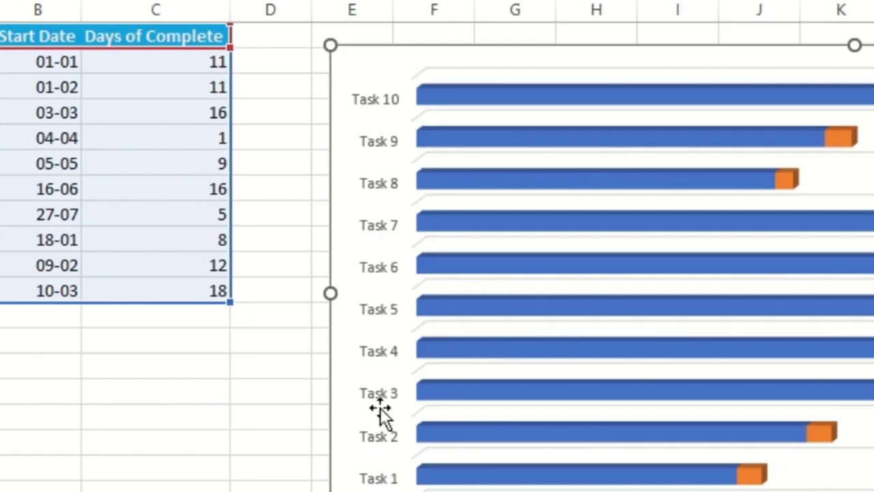
Put the categories of the chart's vertical task axis in reverse order.
click(383, 199)
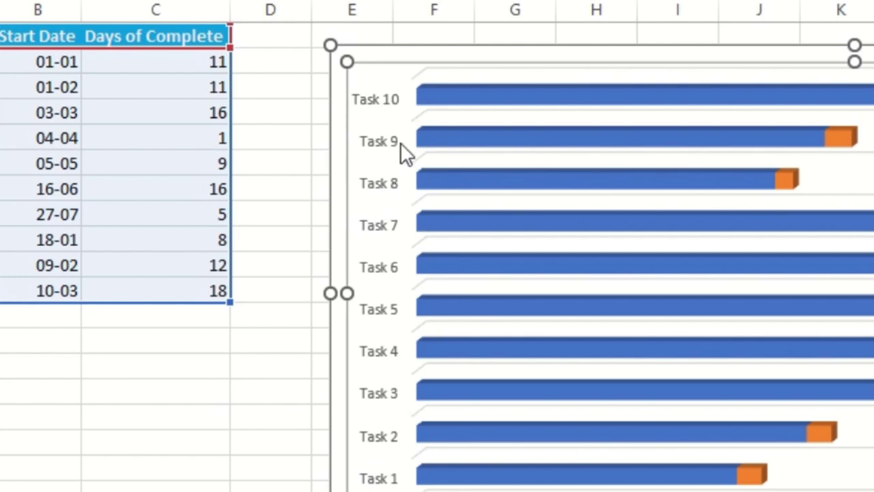
click(375, 109)
right_click(371, 101)
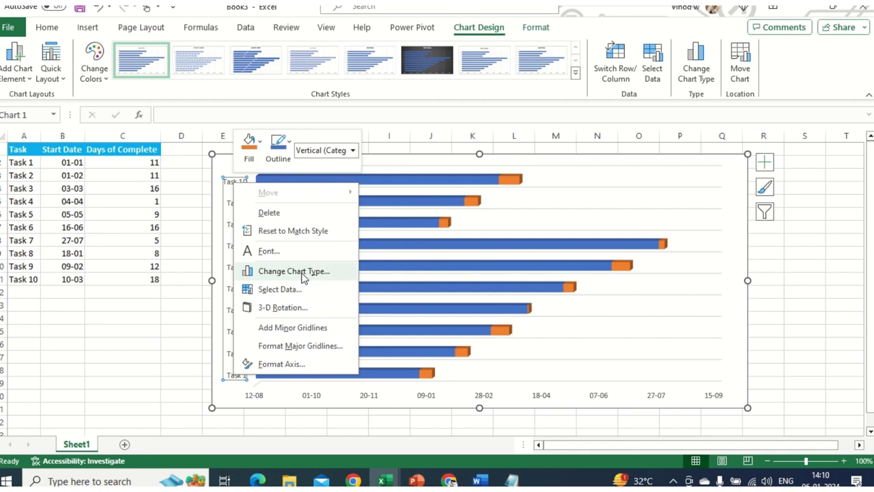
click(285, 368)
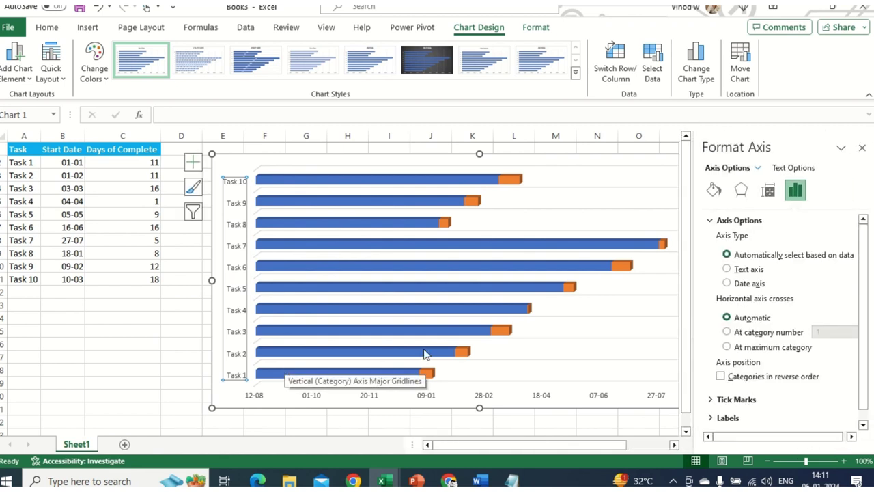
click(721, 376)
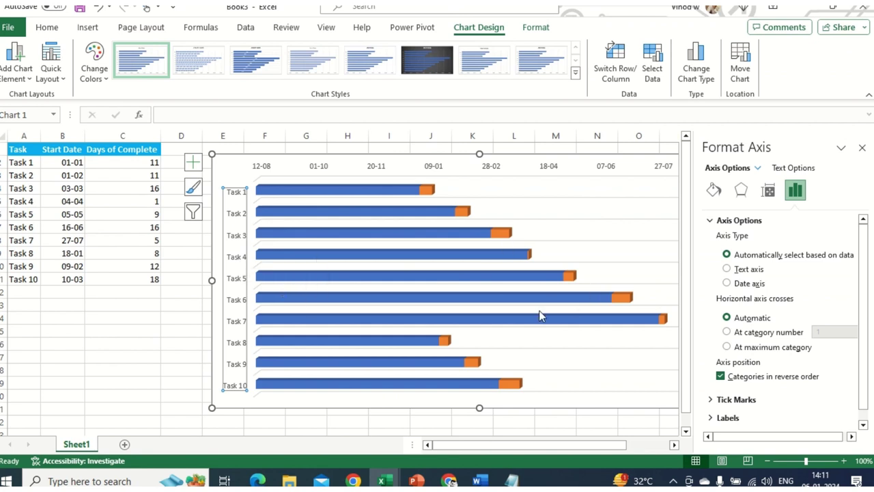
Set the Start Date series to no fill, close the formatting options and deselect the chart.
click(363, 195)
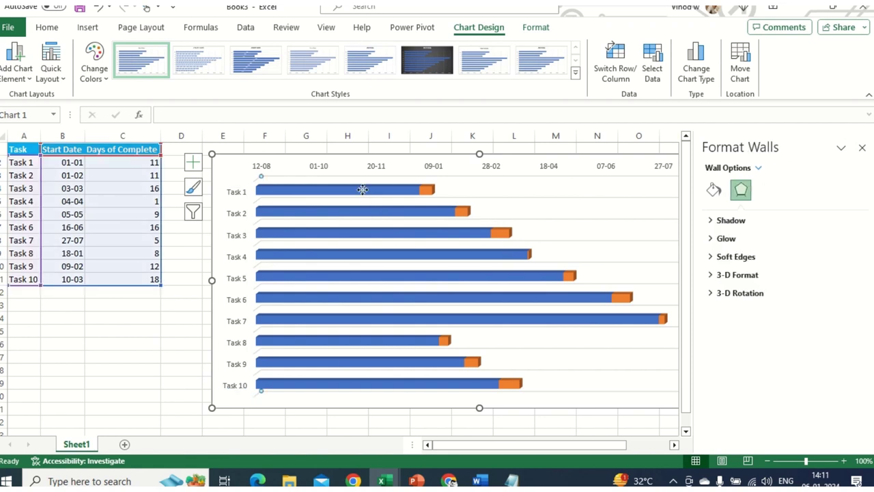
click(402, 197)
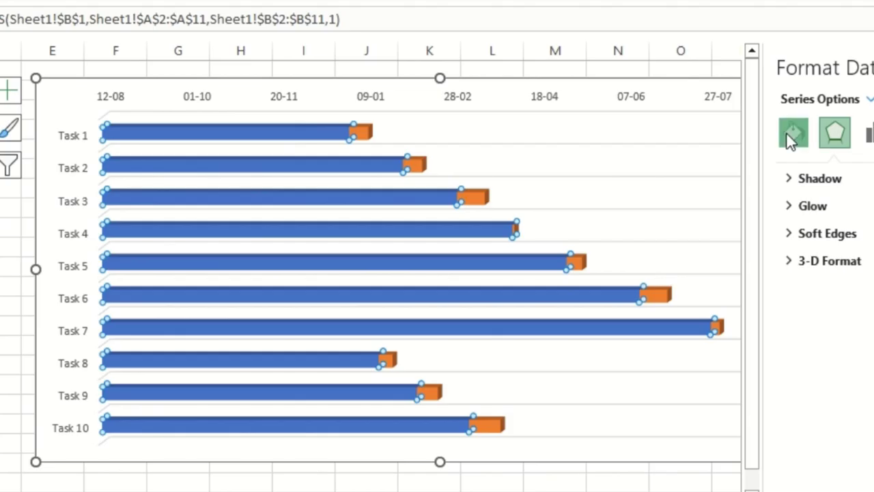
click(710, 191)
click(792, 178)
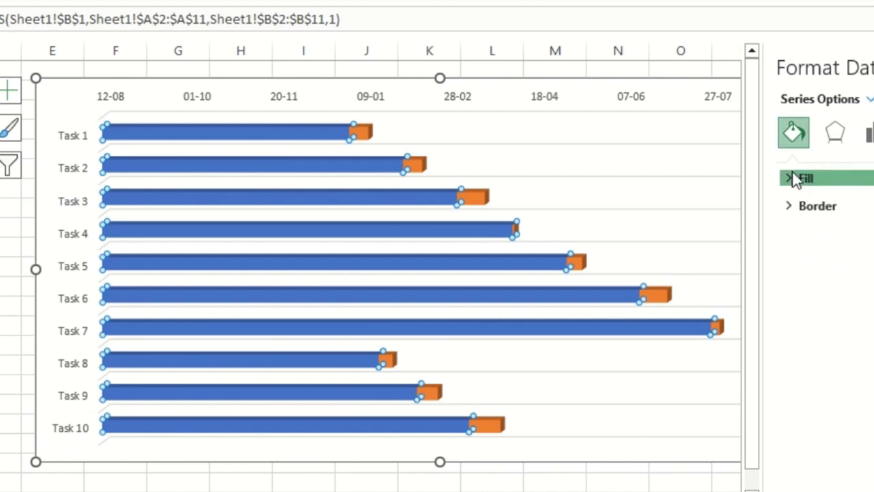
click(828, 209)
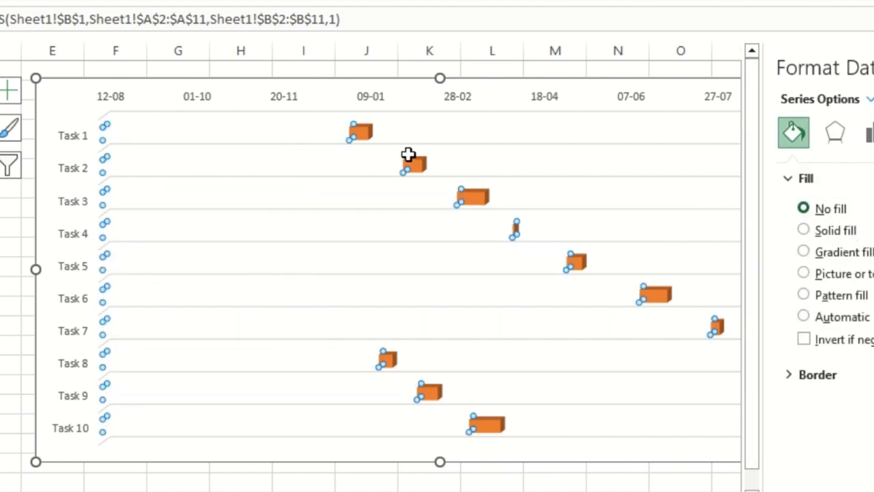
click(368, 143)
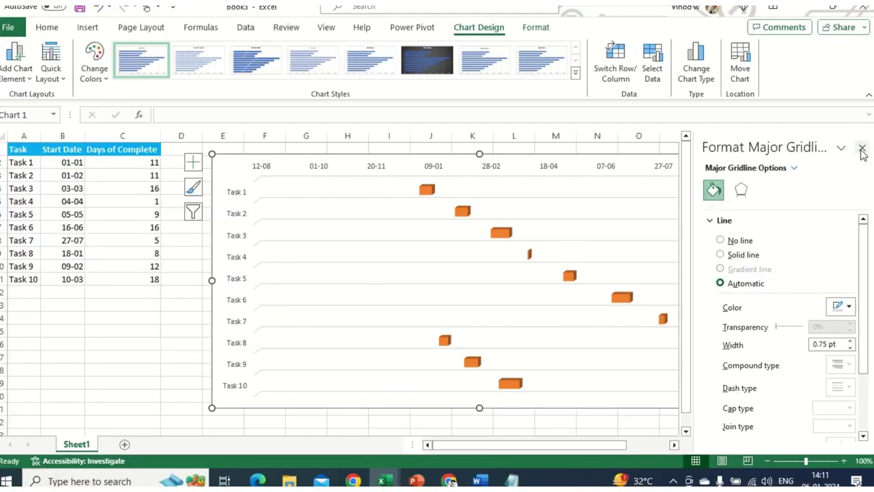
click(861, 149)
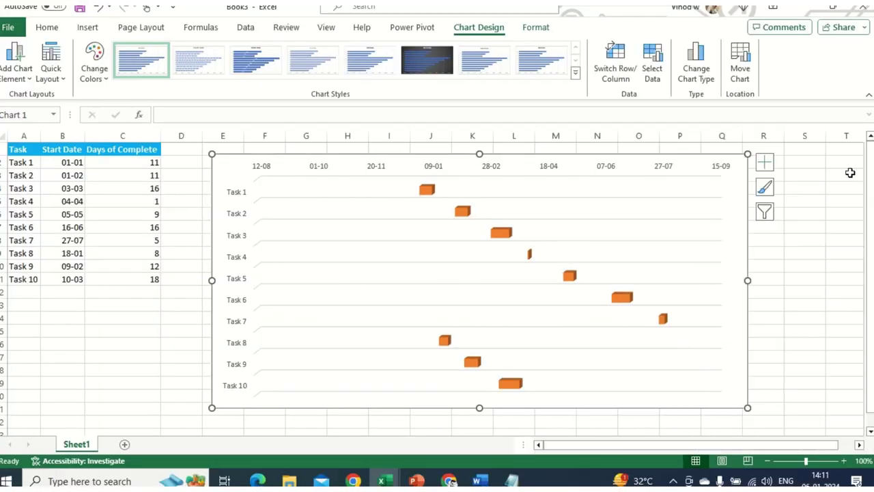
click(790, 254)
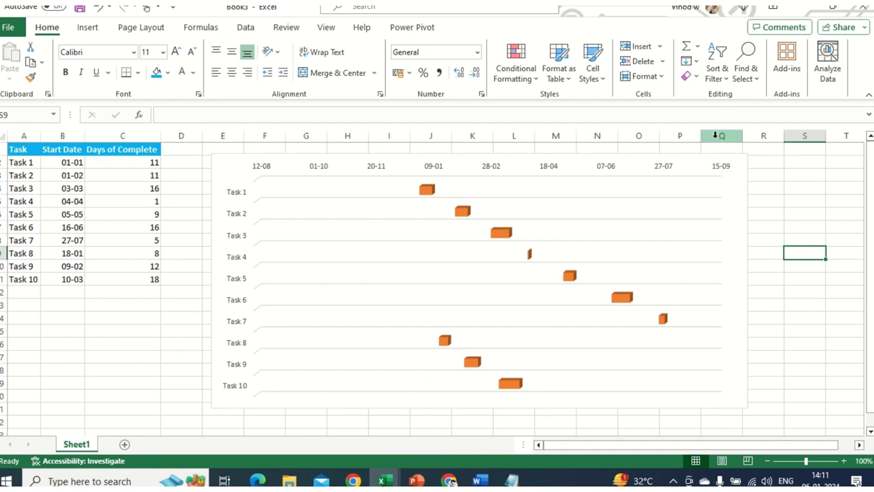
Make the chart narrower and move it closer to the task table.
click(476, 161)
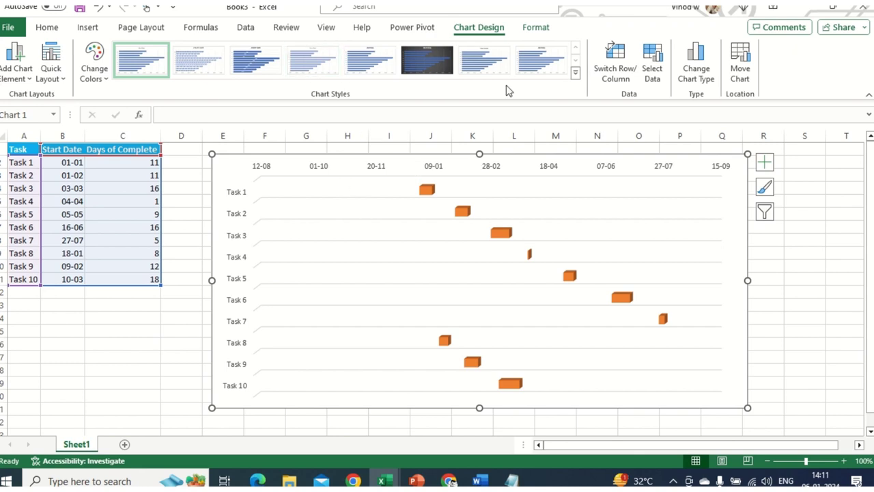
drag(750, 407, 717, 416)
mouse_move(718, 362)
mouse_down()
mouse_move(715, 353)
mouse_move(709, 361)
mouse_up()
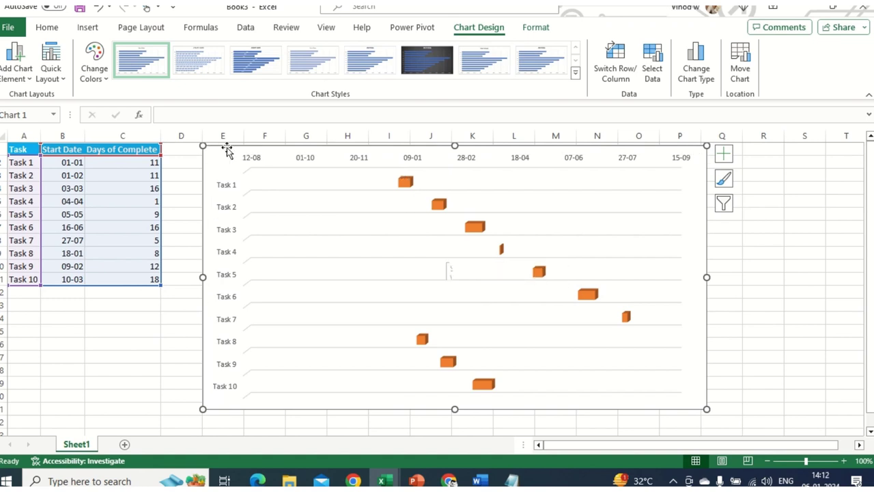
mouse_move(227, 148)
mouse_down()
mouse_move(211, 164)
mouse_move(216, 151)
mouse_up()
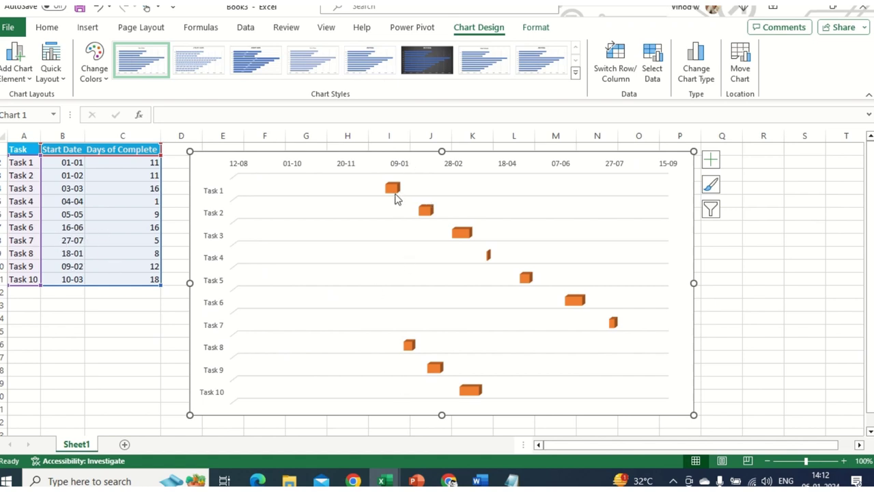
mouse_move(396, 194)
drag(680, 153, 683, 156)
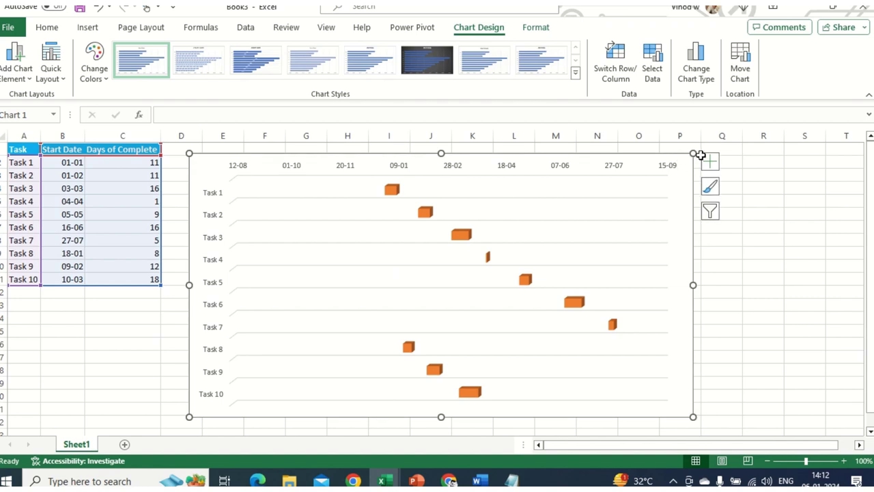
Open the date axis formatting options and examine the minimum and maximum bounds and the units.
click(710, 161)
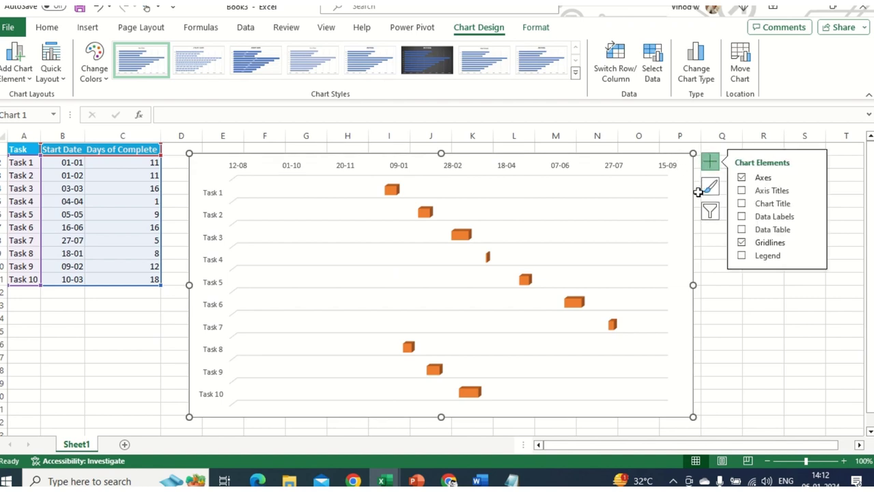
click(240, 169)
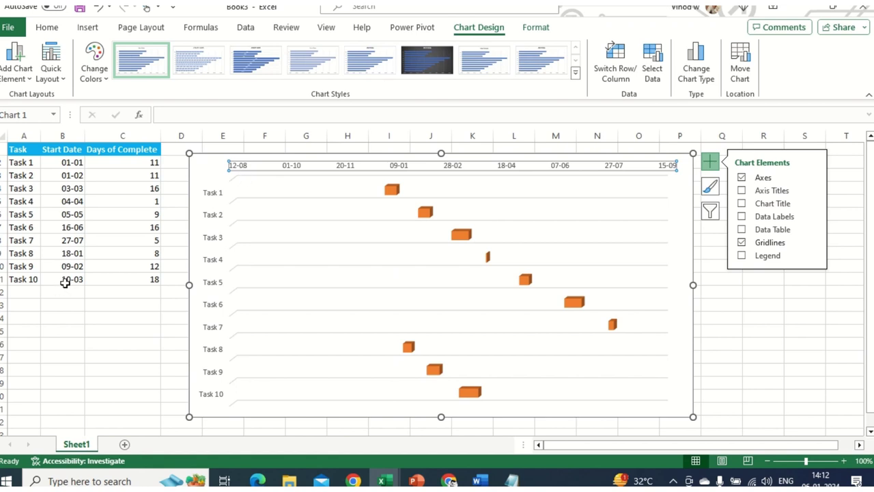
click(200, 164)
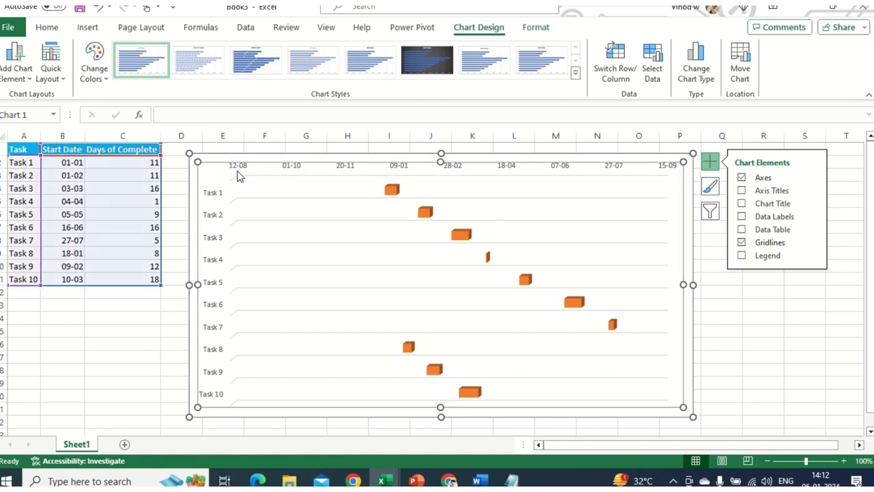
click(238, 171)
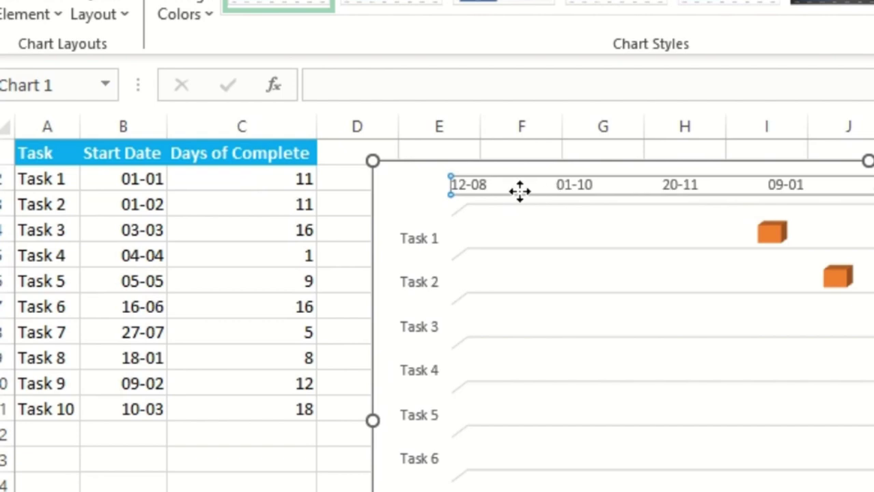
right_click(485, 191)
click(295, 331)
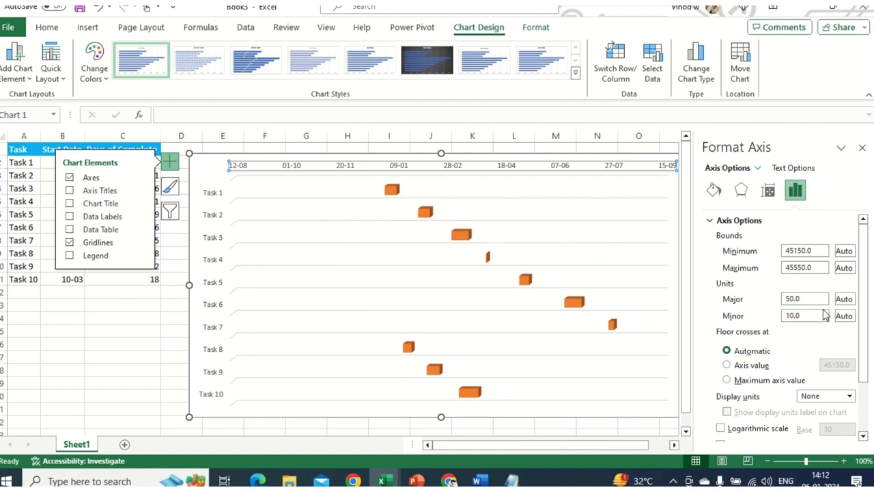
click(820, 253)
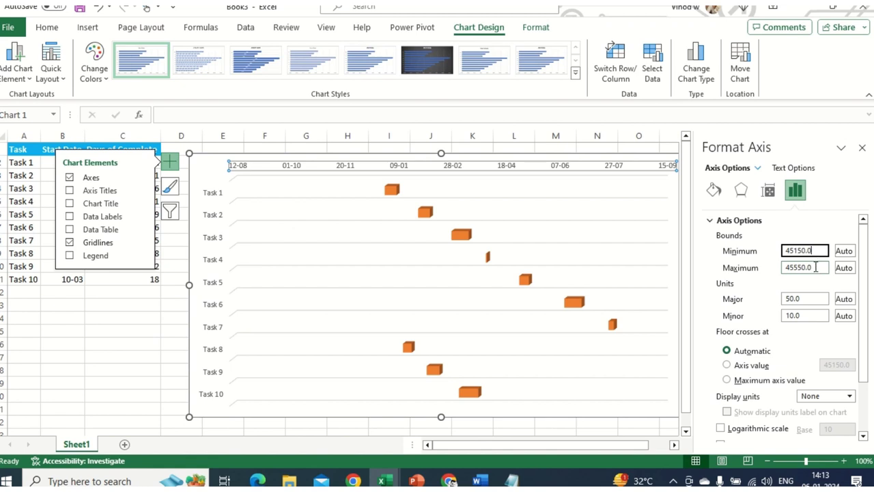
click(215, 170)
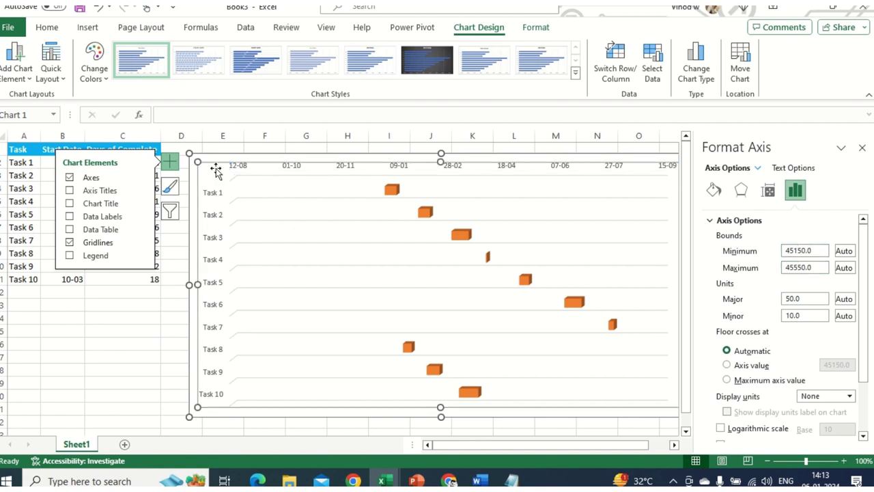
click(308, 157)
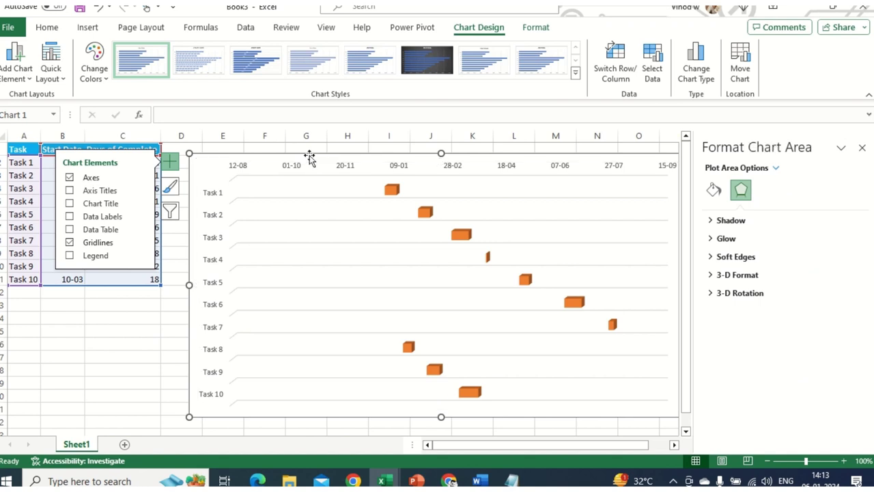
Copy Task 1's start date from cell B2 into cell B13 below the table.
click(98, 345)
click(59, 164)
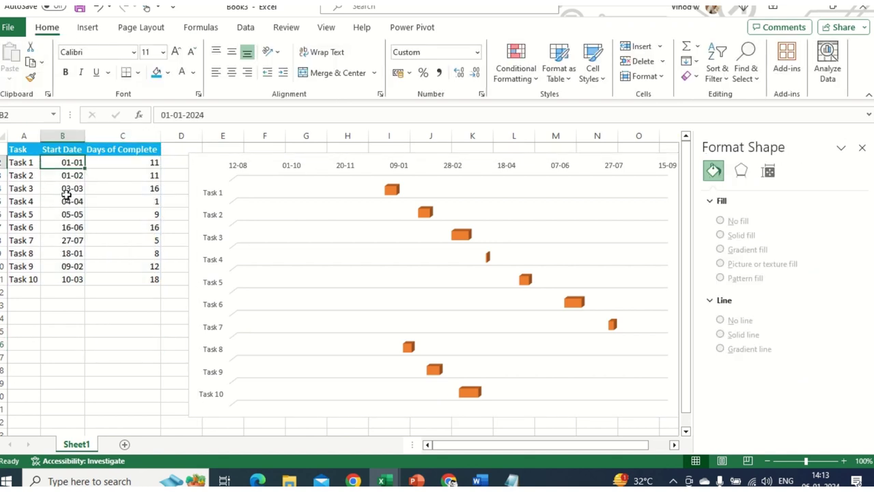
key(ctrl+c)
click(64, 304)
key(ctrl+v)
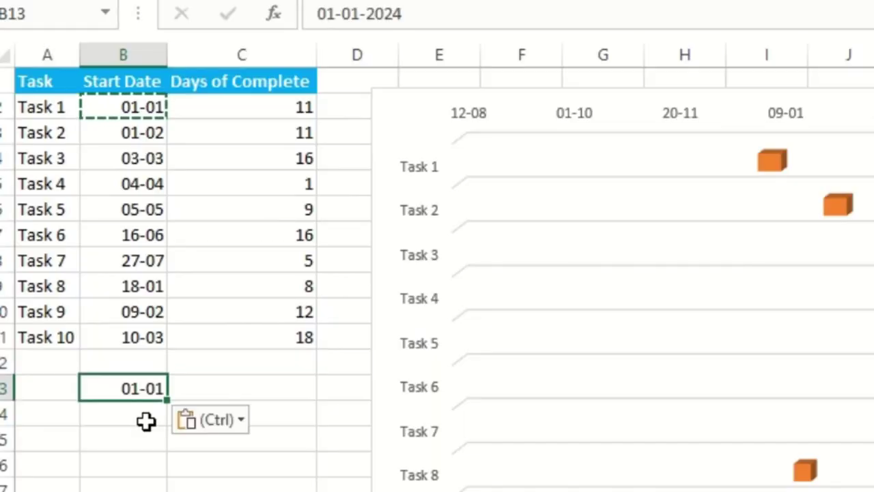
key(Escape)
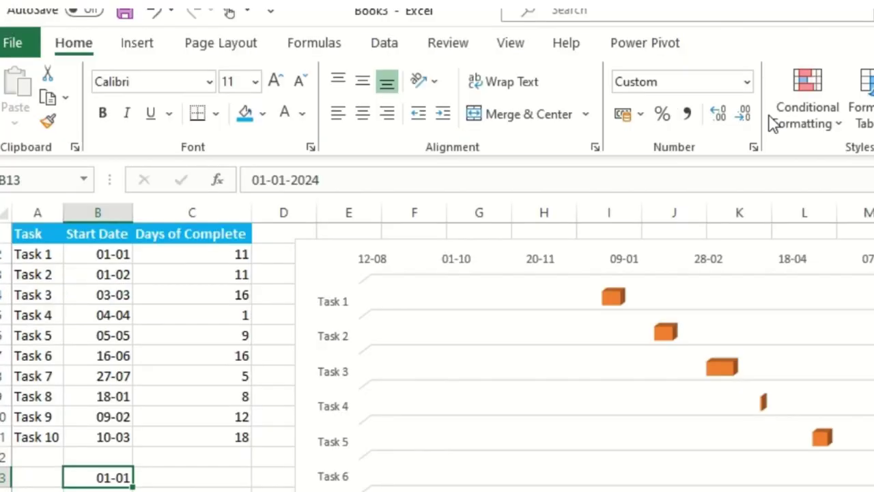
Format cell B13 as Number and copy its date serial value 45292.
click(747, 82)
click(721, 183)
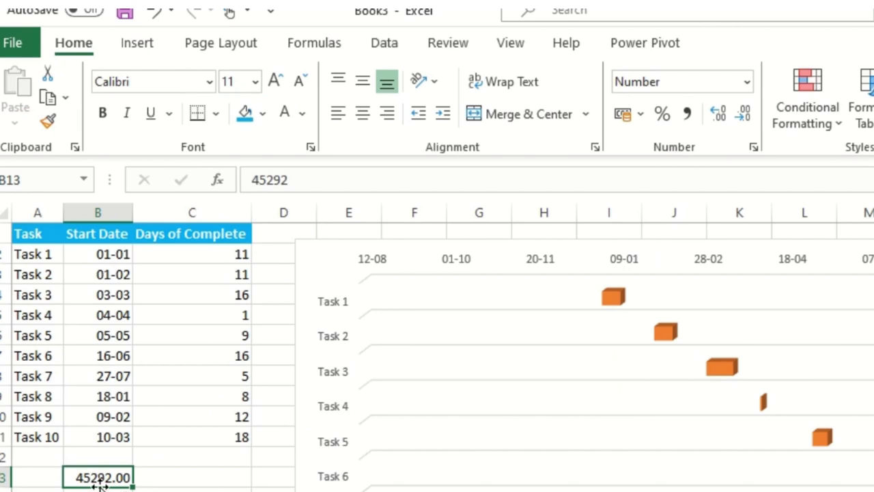
drag(299, 179, 251, 179)
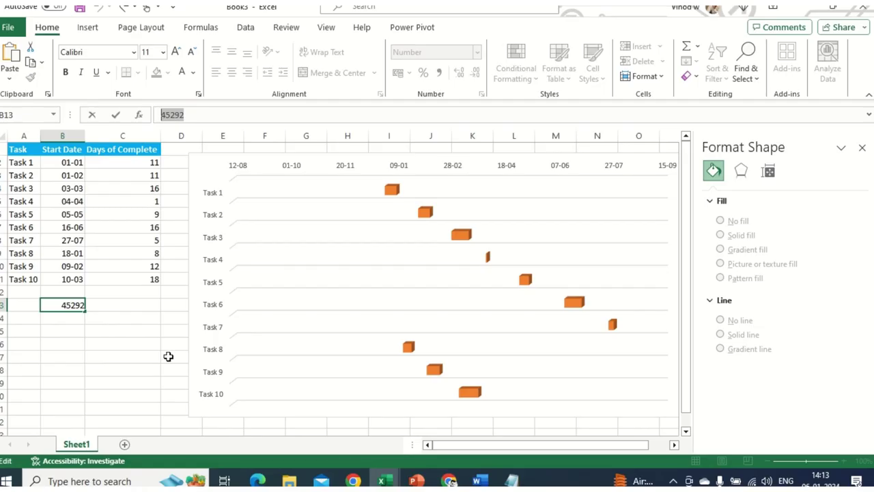
click(137, 355)
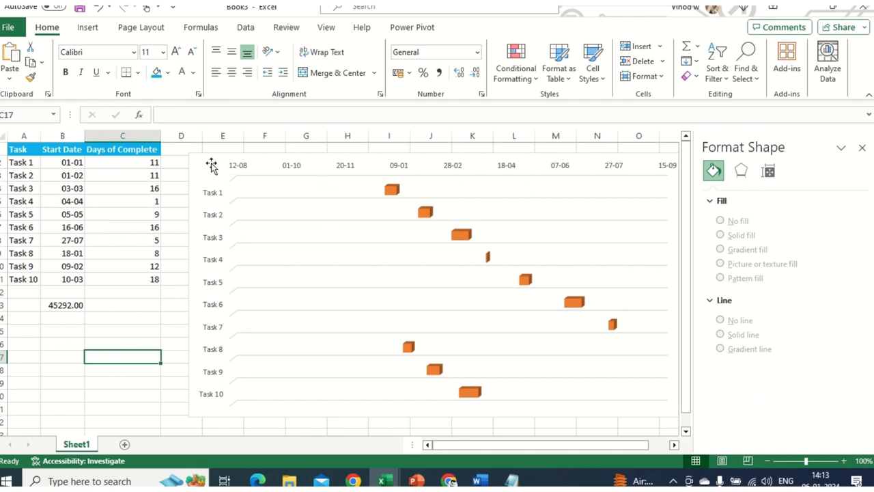
Set the minimum bound of the chart's date axis to 45292, close the axis options and deselect the chart.
click(234, 166)
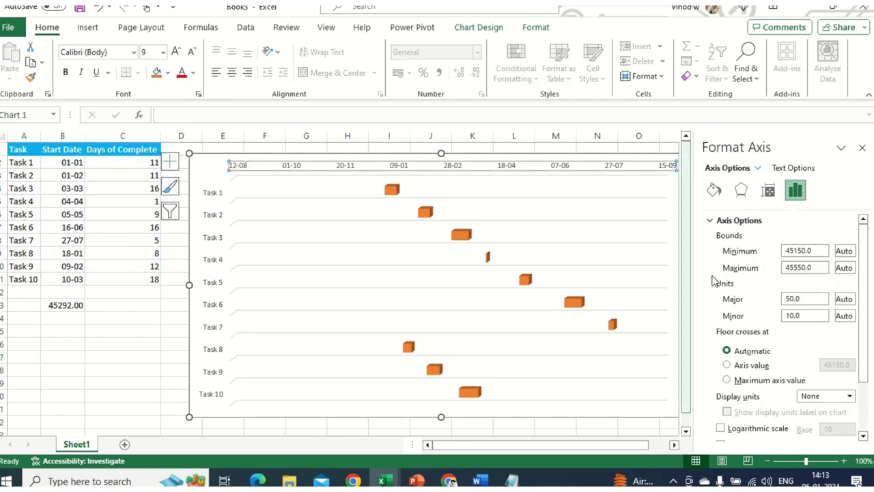
click(818, 251)
key(ctrl+v)
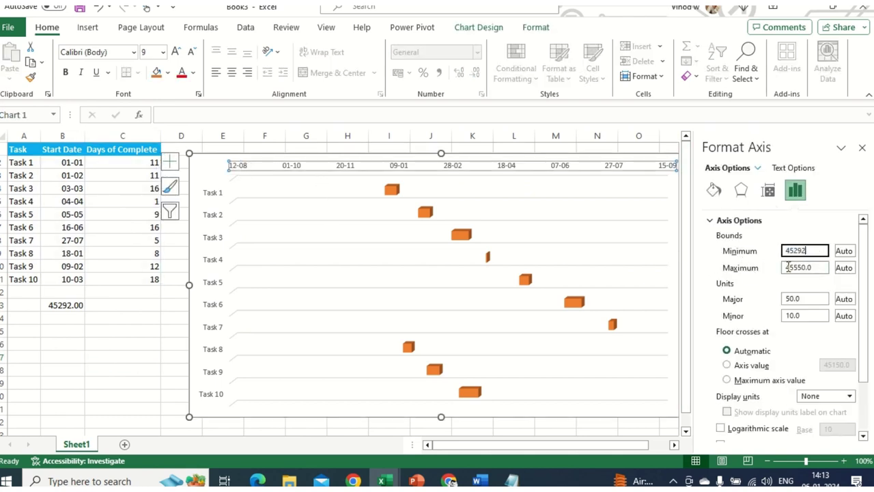
key(Return)
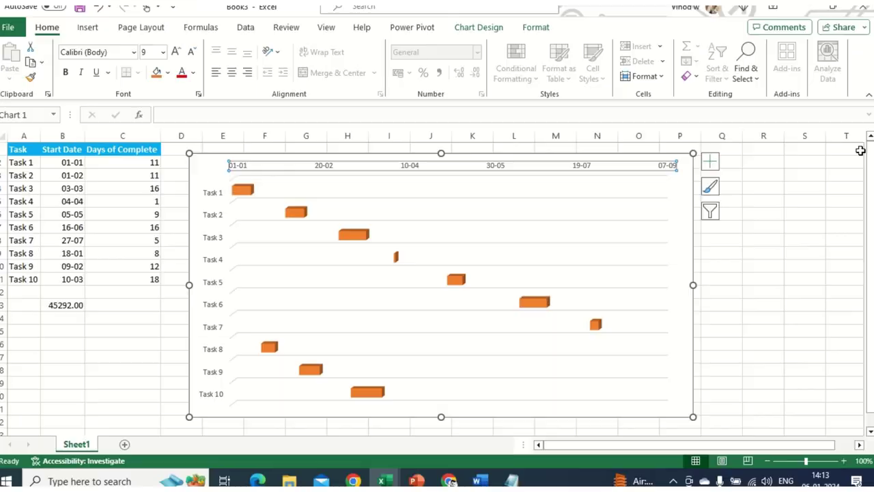
click(790, 238)
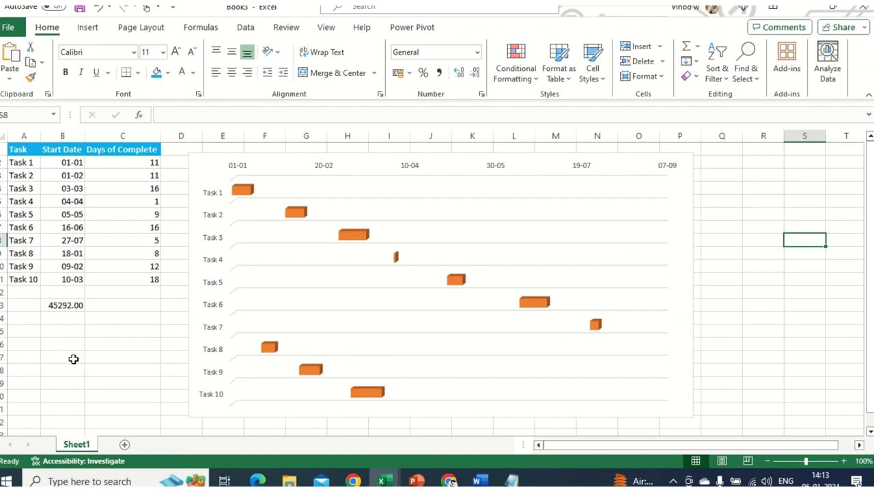
Clear the helper value in cell B13, and nudge the chart up slightly and make it a little wider.
click(76, 307)
key(Delete)
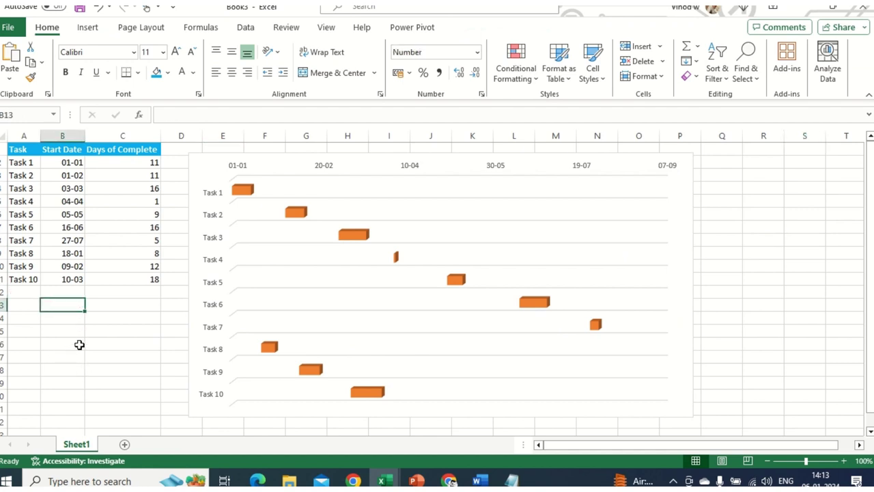
drag(612, 158, 623, 150)
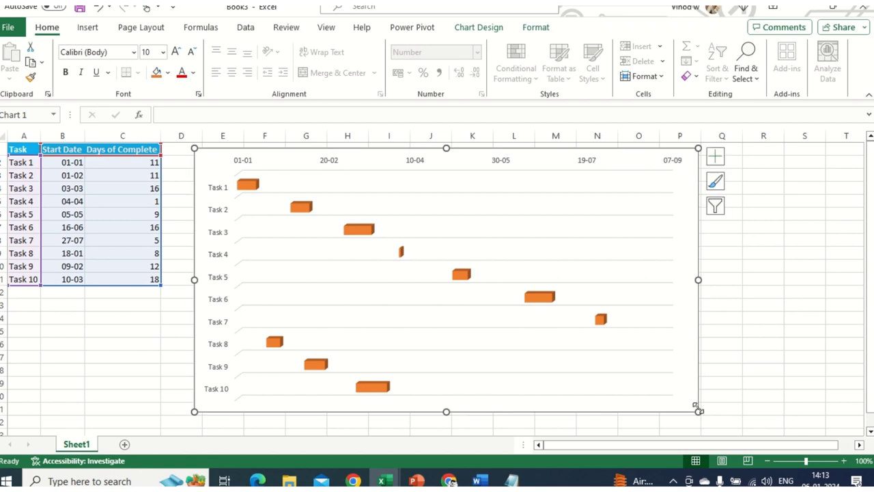
drag(698, 411, 713, 413)
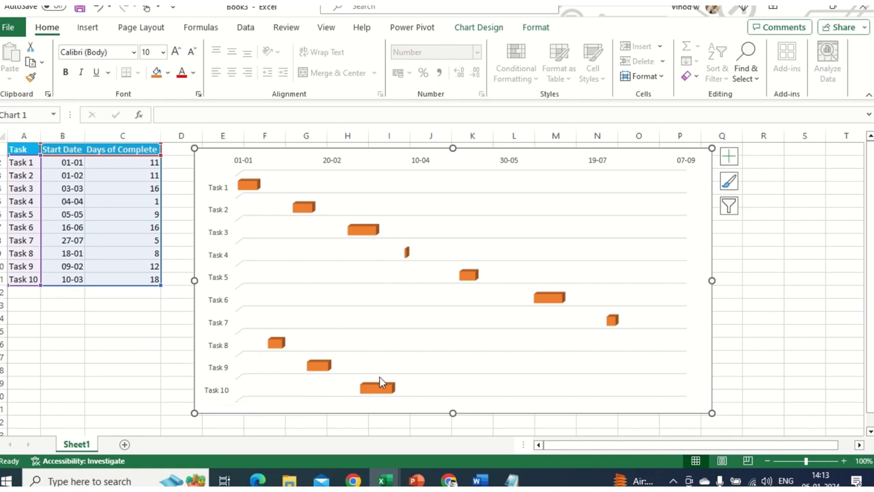
Rename Task 1 as "Data Collection" and Task 2 as "Call with Respective stakeholders" in the task table.
click(24, 164)
text(Data Collection)
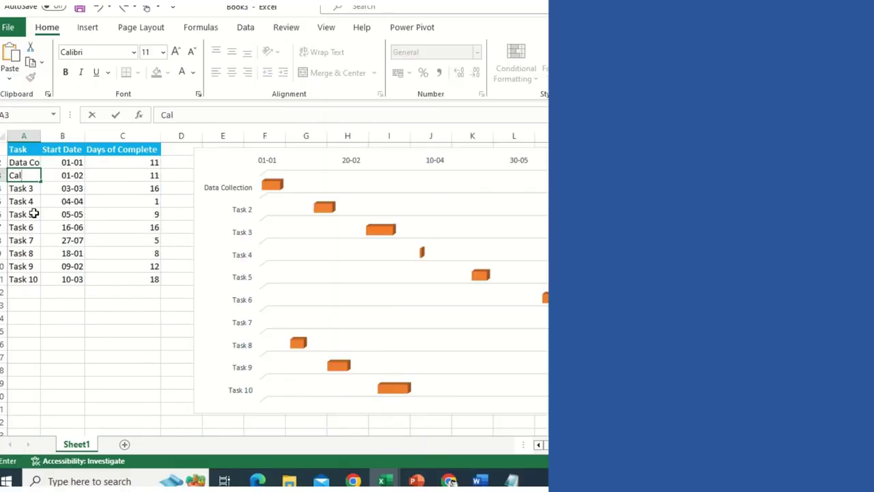
text(l with Re)
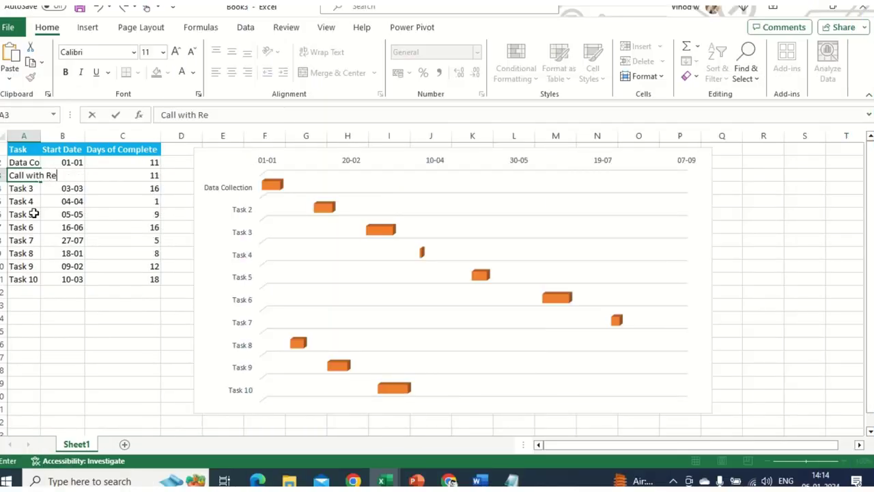
text(spective st)
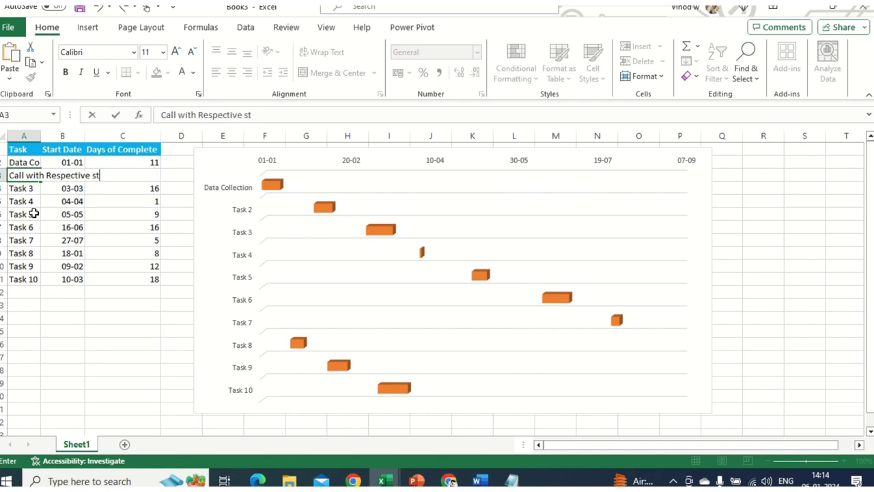
text(akehold)
key(Return)
Rename Task 10 in cell A11 as "Final Signoff".
key(Return)
key(Return)
key(Return)
key(Return)
key(Return)
key(Return)
key(Return)
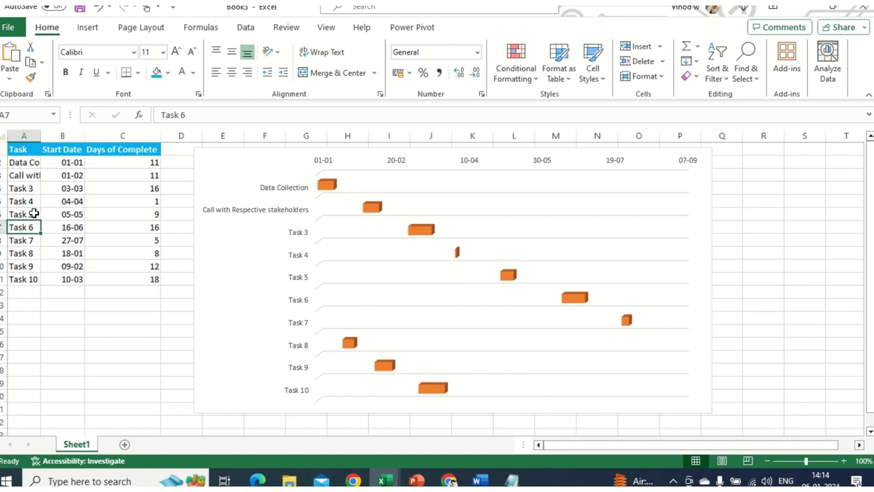
text(Fin)
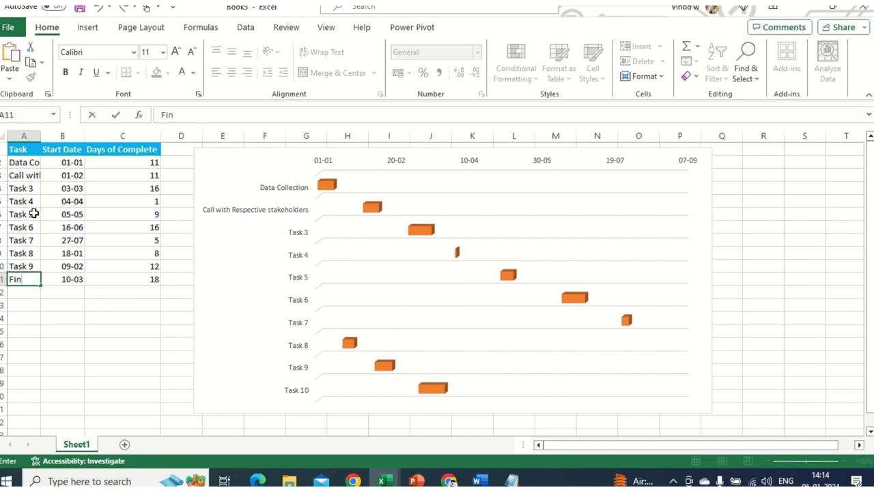
text(al Signof)
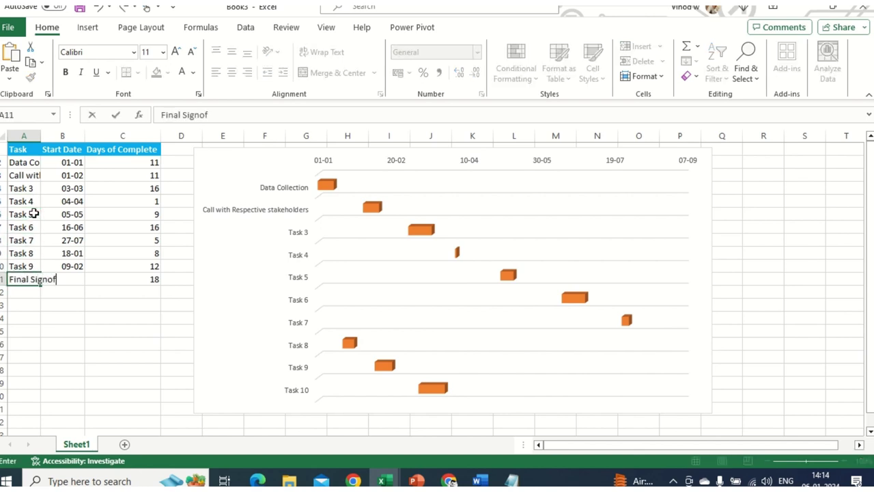
text(f)
key(Return)
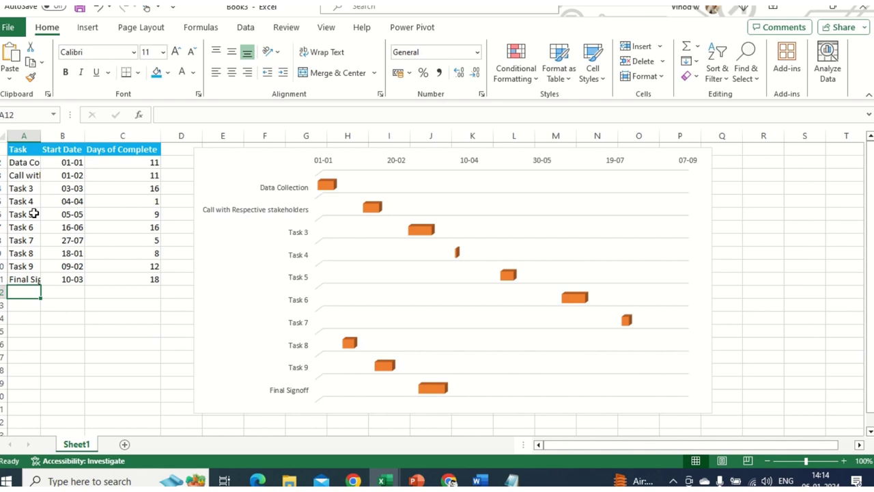
Copy Task 7's start date from cell B8 into the Final Signoff start date in cell B11.
click(77, 280)
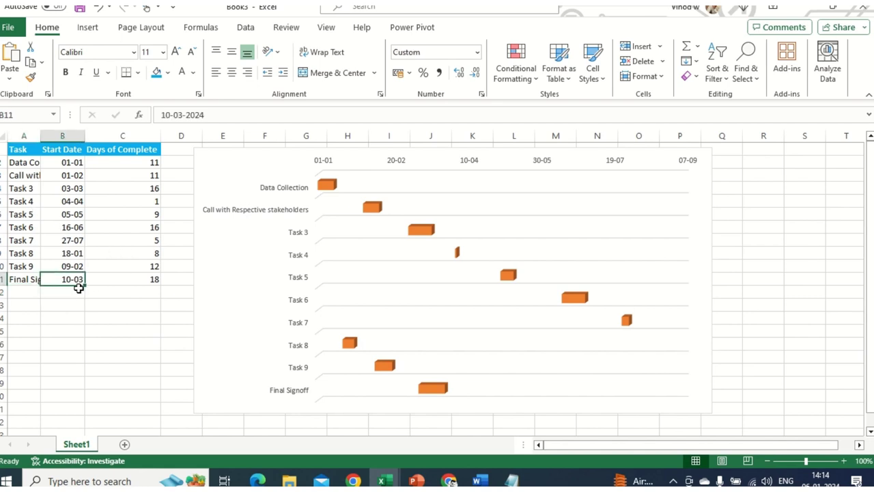
click(80, 191)
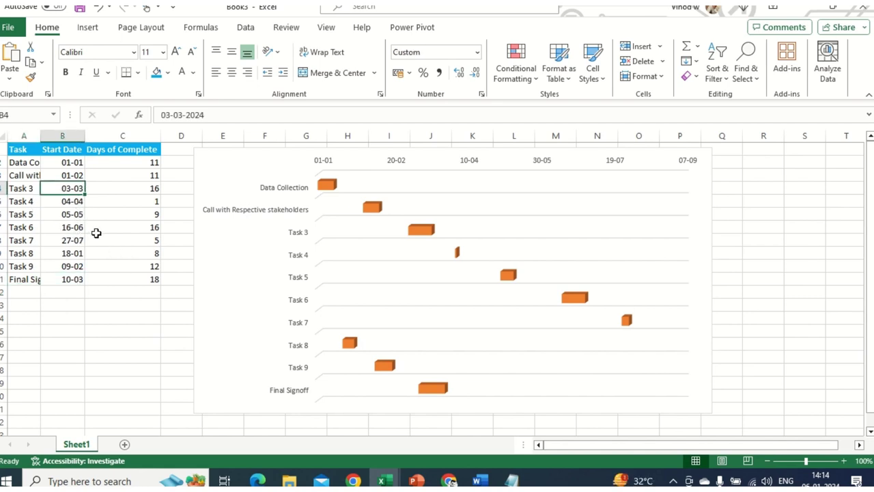
click(73, 216)
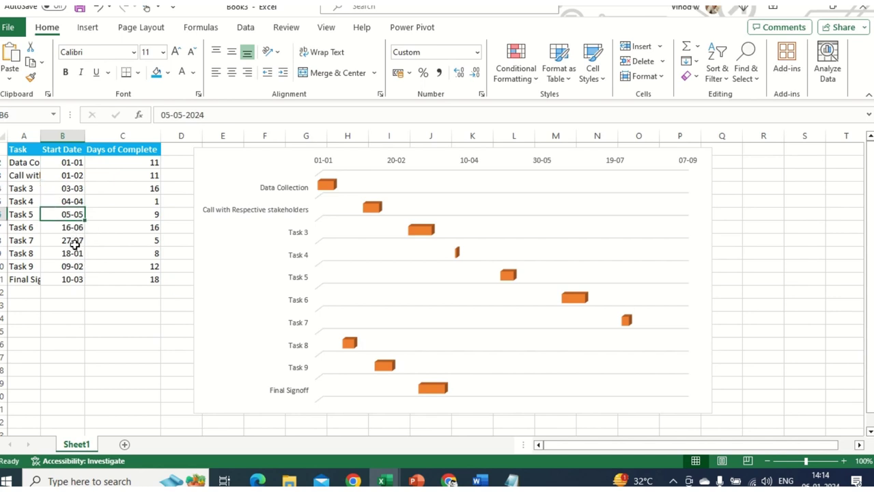
click(62, 237)
key(ctrl+c)
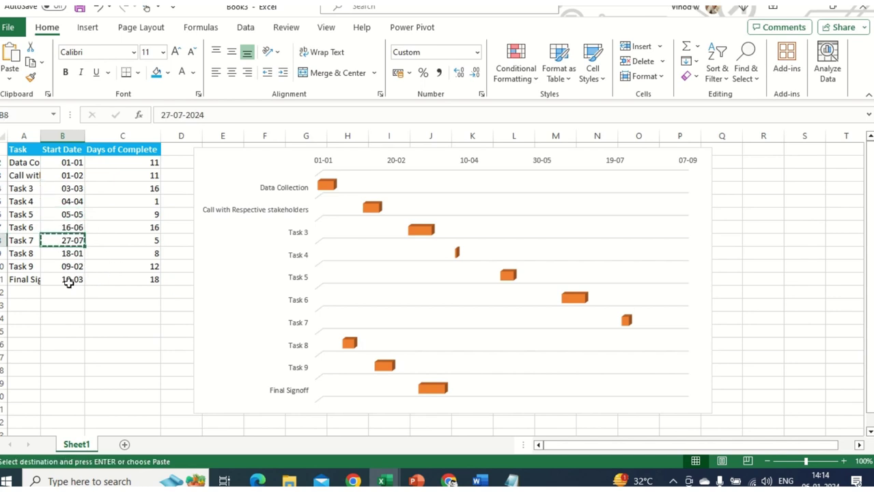
click(69, 280)
key(ctrl+v)
key(Escape)
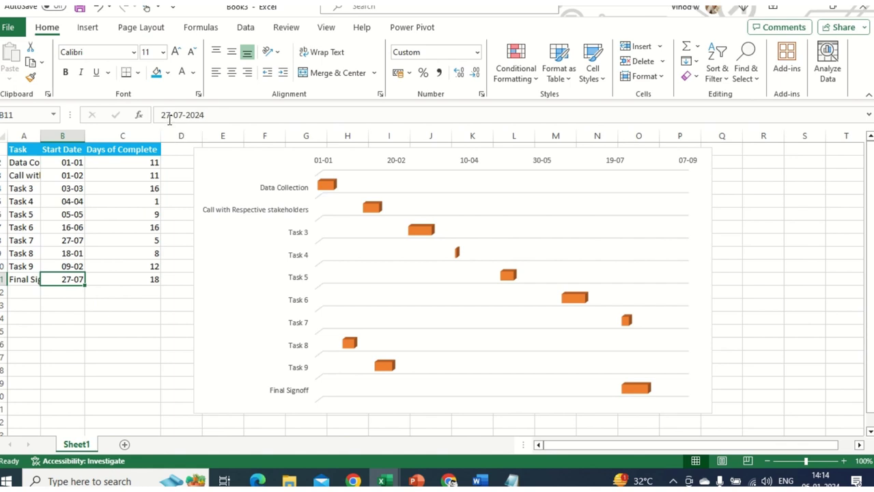
Change the Final Signoff start date in cell B11 to 29-07-2024.
click(169, 116)
key(BackSpace)
key(BackSpace)
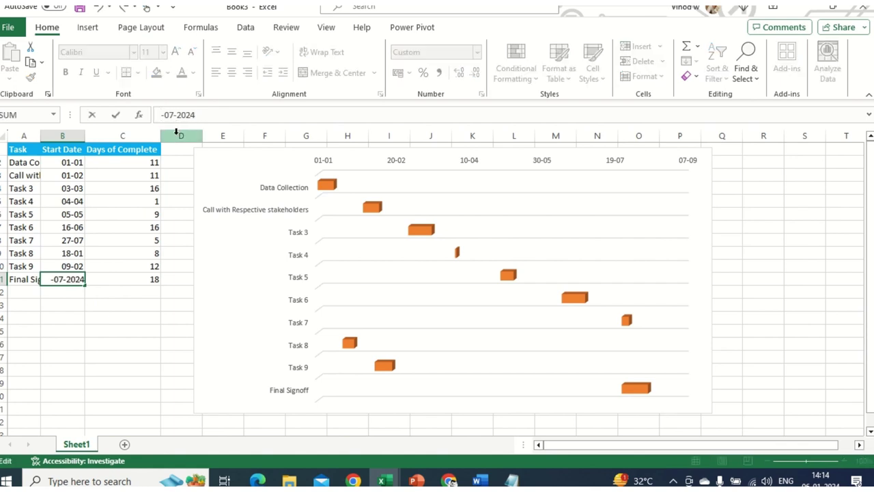
text(29)
key(Return)
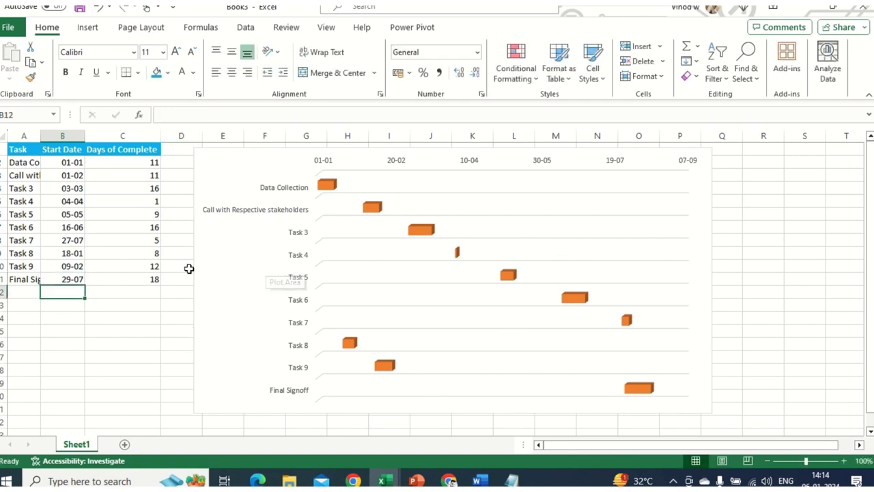
click(153, 303)
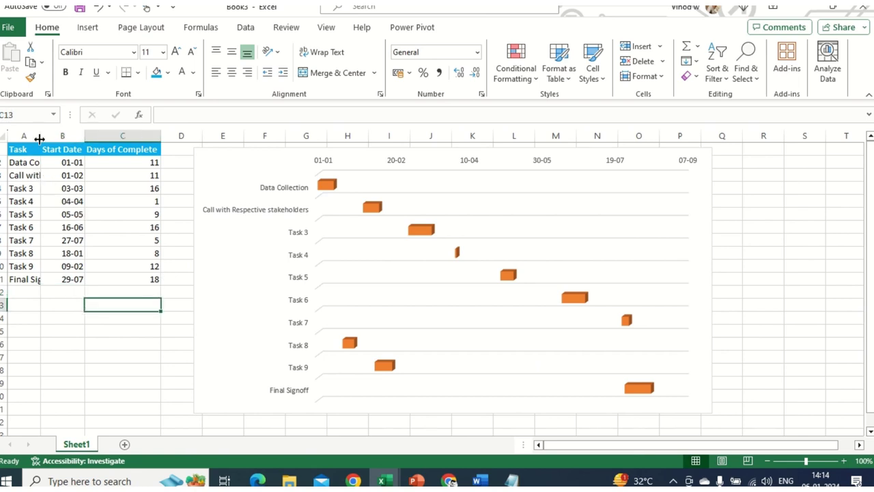
Autofit column A to the task names and move the chart closer to the table.
double_click(40, 139)
click(353, 155)
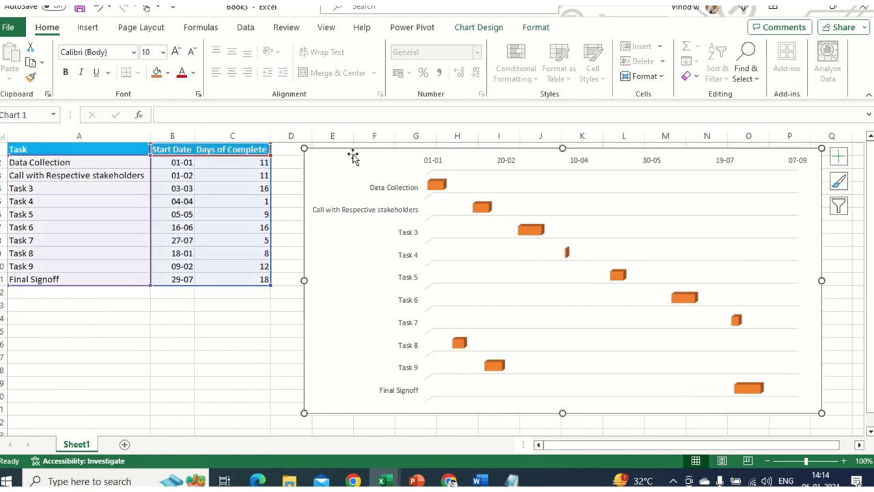
drag(353, 156, 328, 167)
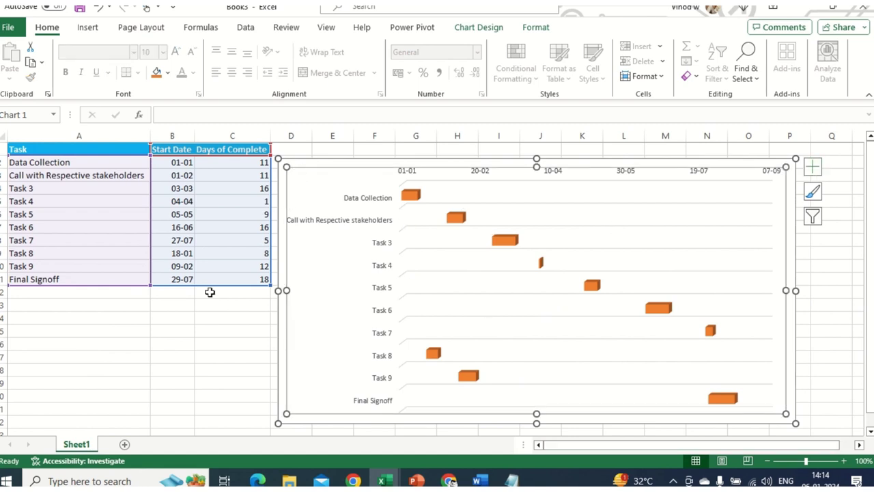
click(185, 327)
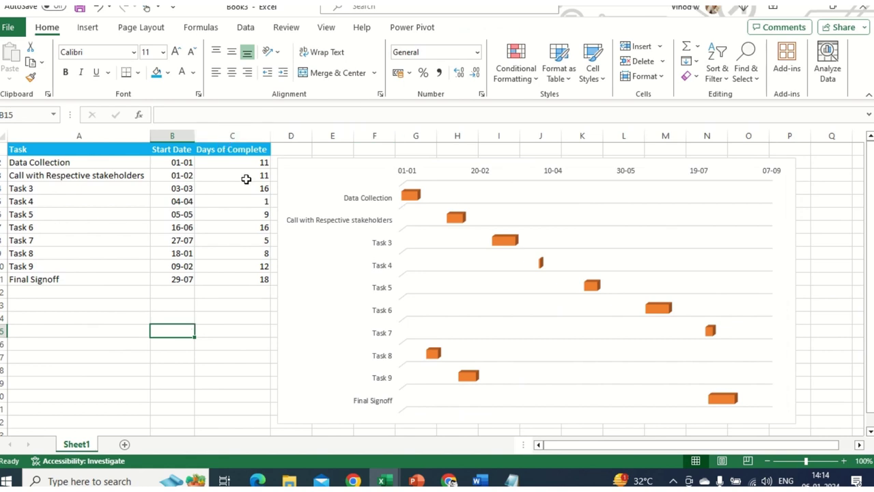
Cut the Gantt chart from Sheet1, paste it onto a new worksheet and move it toward the middle of the sheet.
click(290, 167)
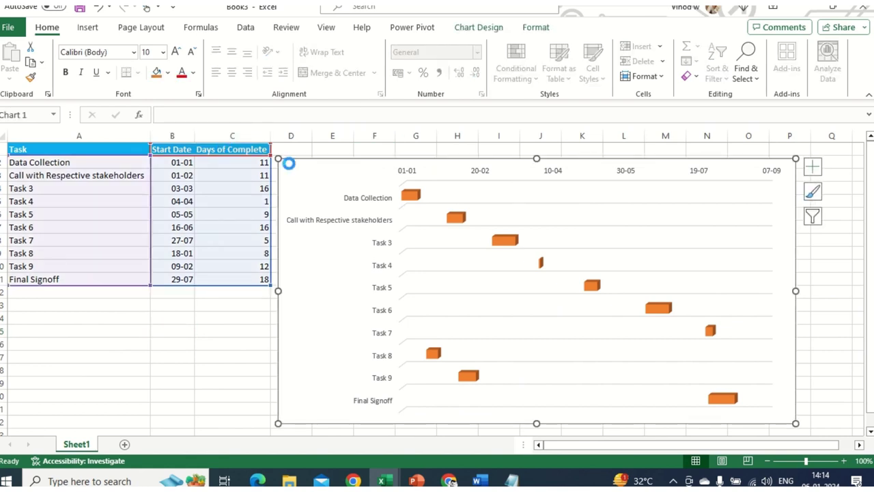
key(Delete)
click(124, 444)
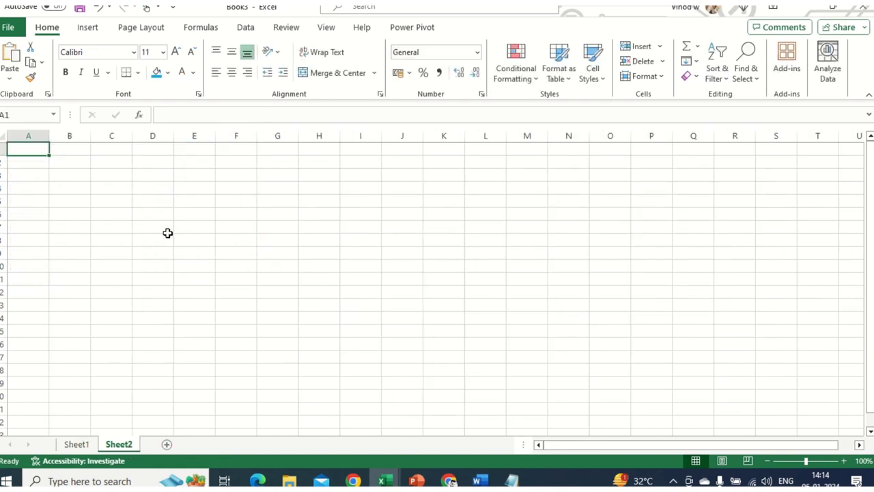
key(ctrl+v)
drag(520, 255, 652, 257)
click(717, 227)
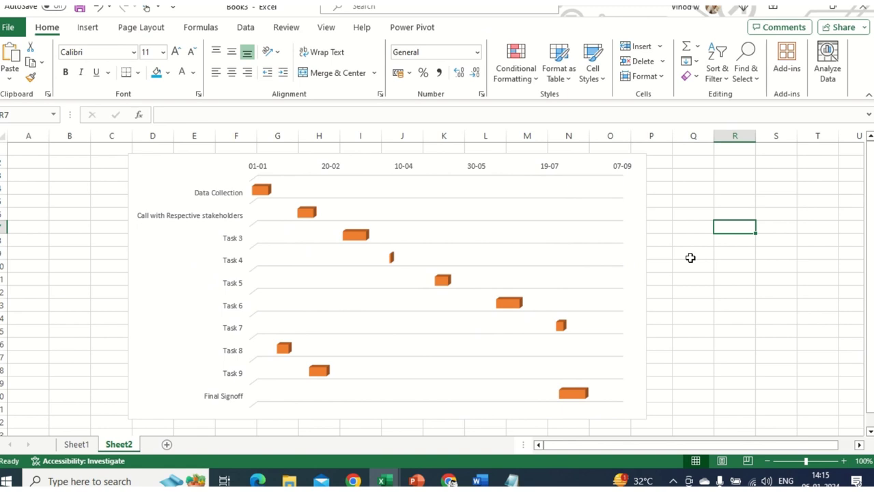
Hide the gridlines on Sheet2.
click(332, 32)
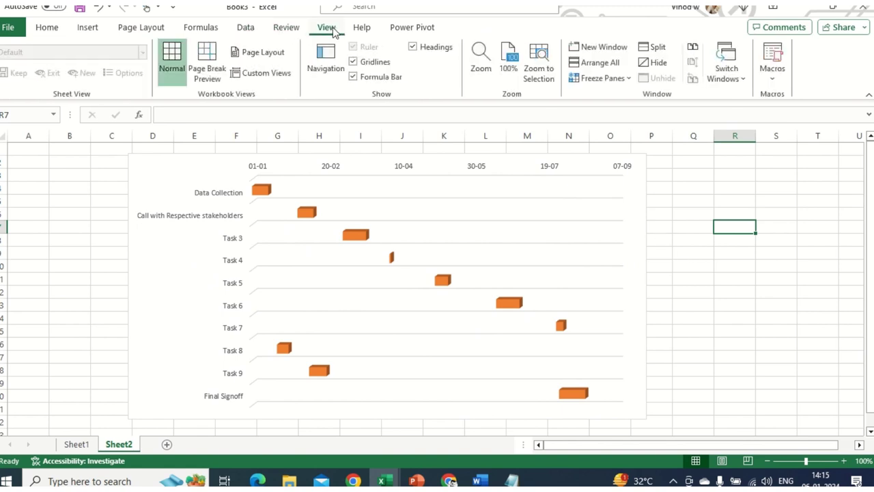
click(370, 65)
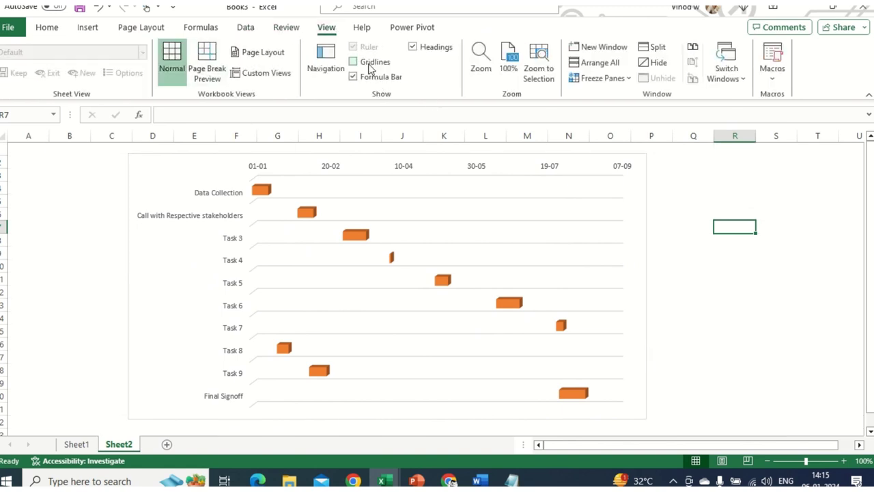
click(647, 156)
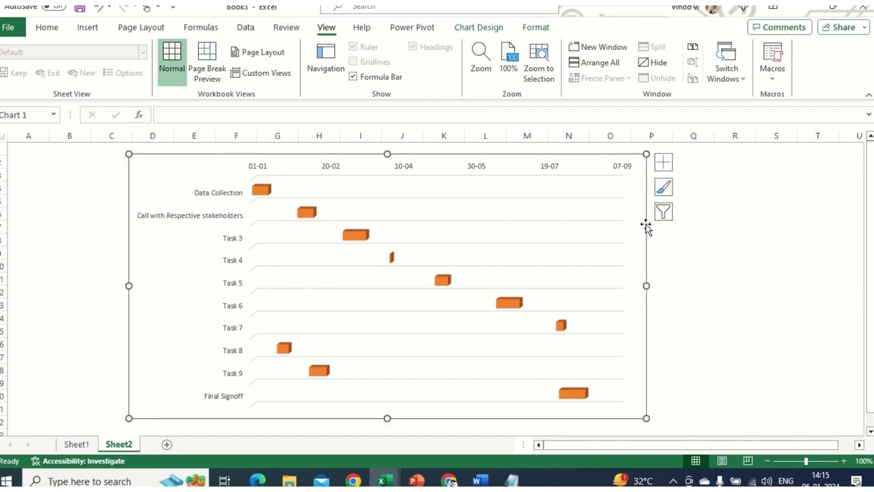
click(475, 27)
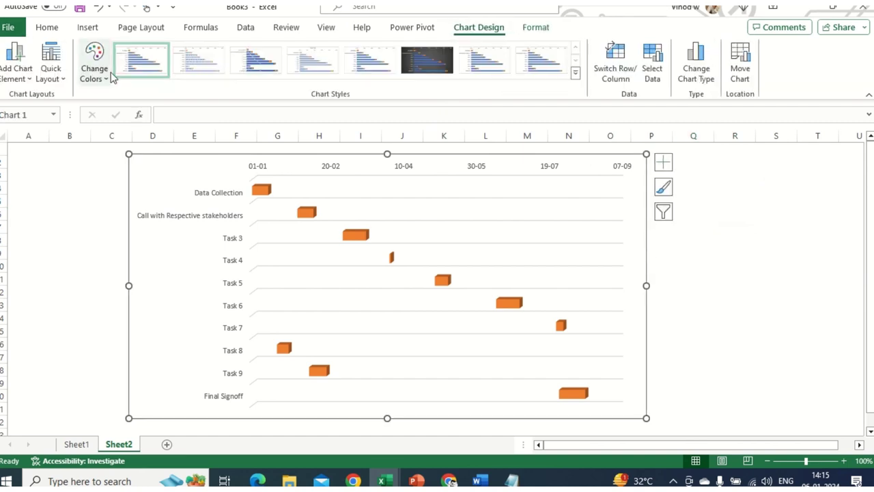
click(97, 75)
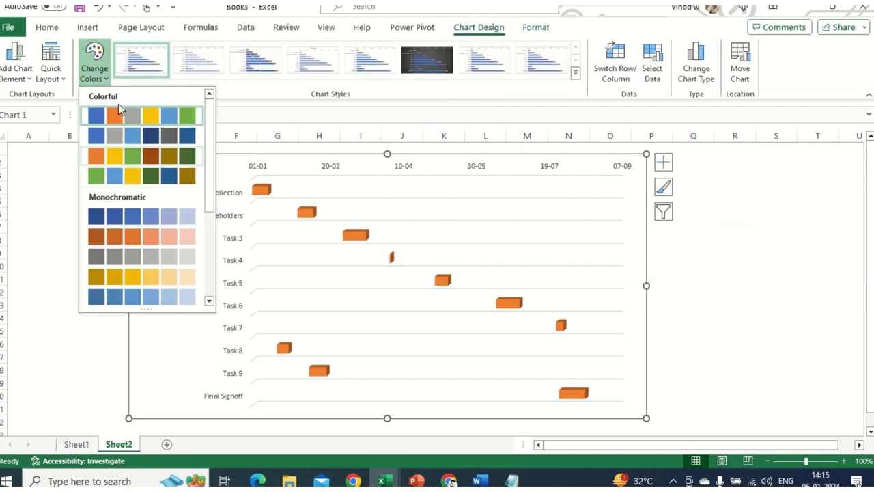
click(35, 172)
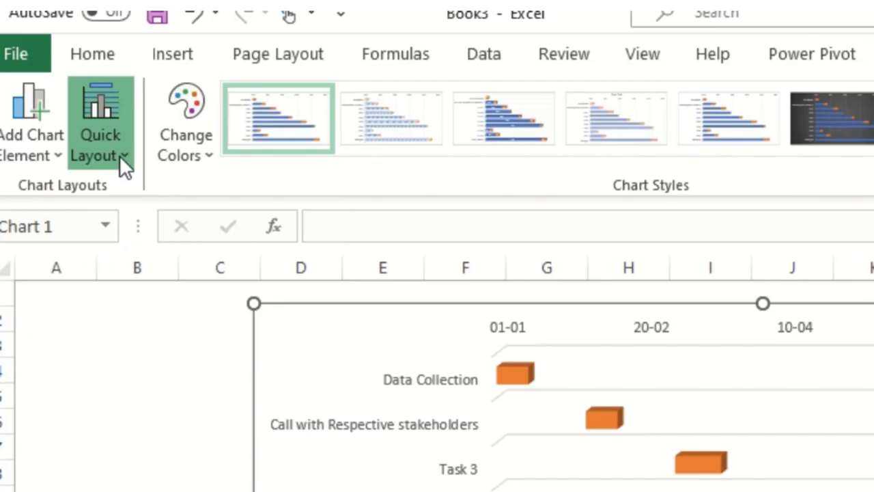
click(60, 79)
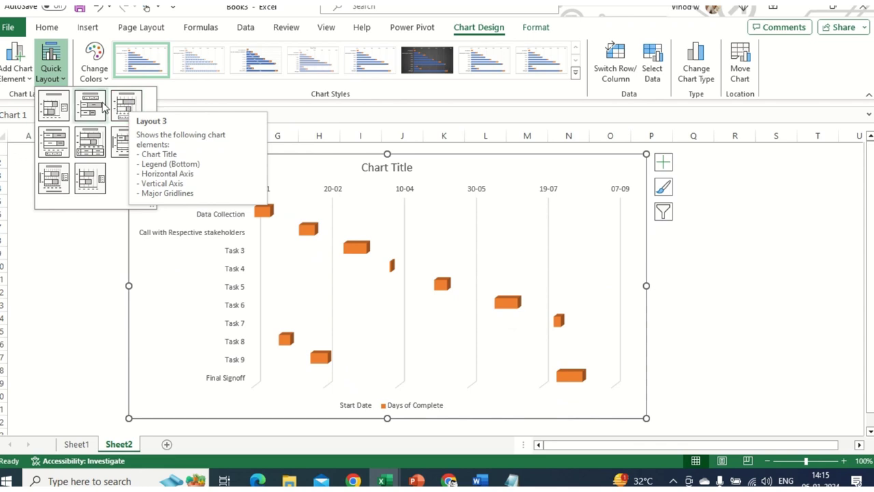
click(593, 159)
Recolor the chart with the colorful orange, yellow and green palette and set the Start Date series to no fill.
click(95, 72)
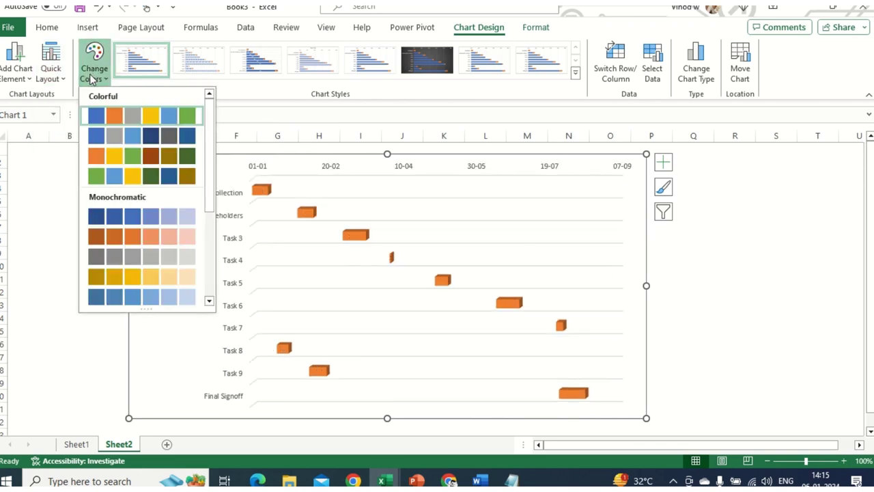
click(133, 157)
click(276, 216)
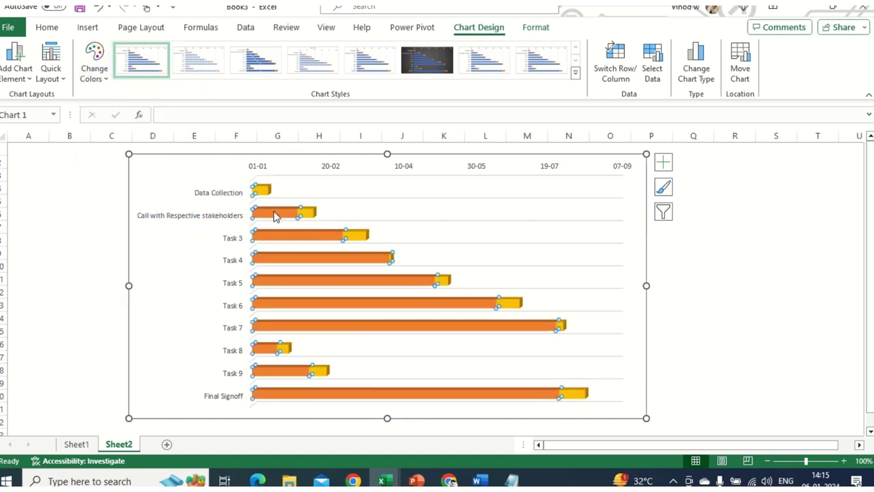
right_click(276, 216)
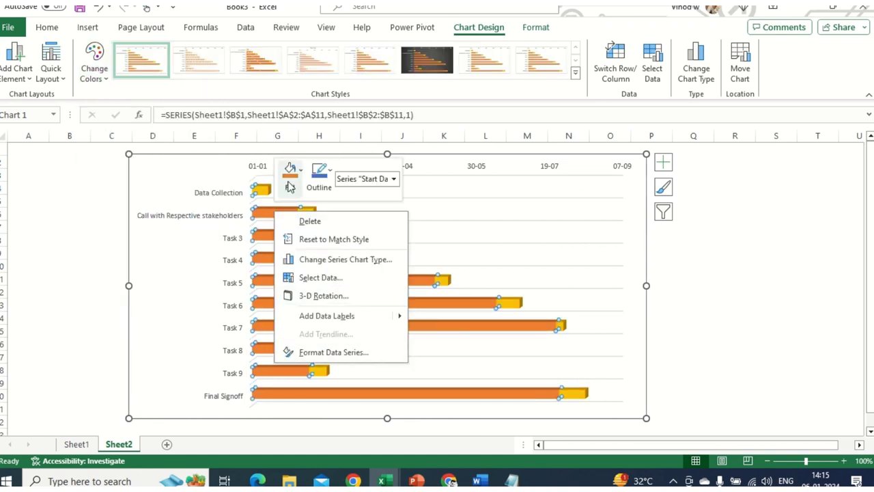
click(299, 179)
click(322, 355)
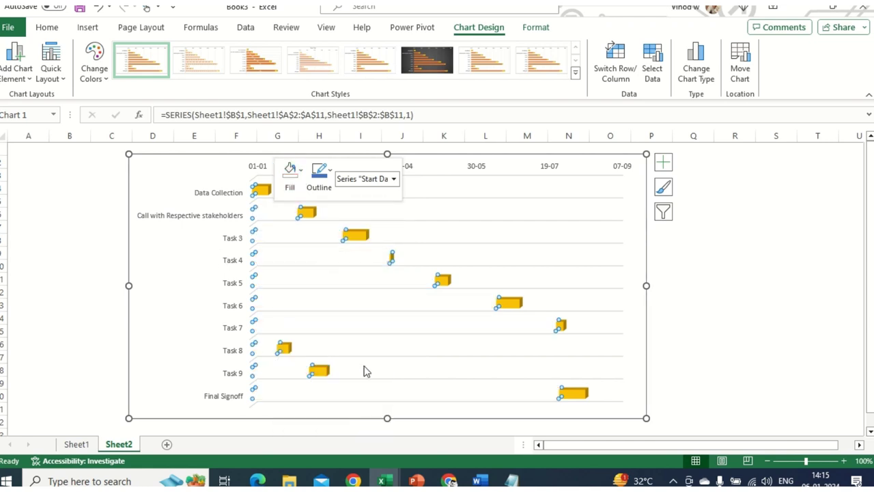
click(835, 295)
click(694, 257)
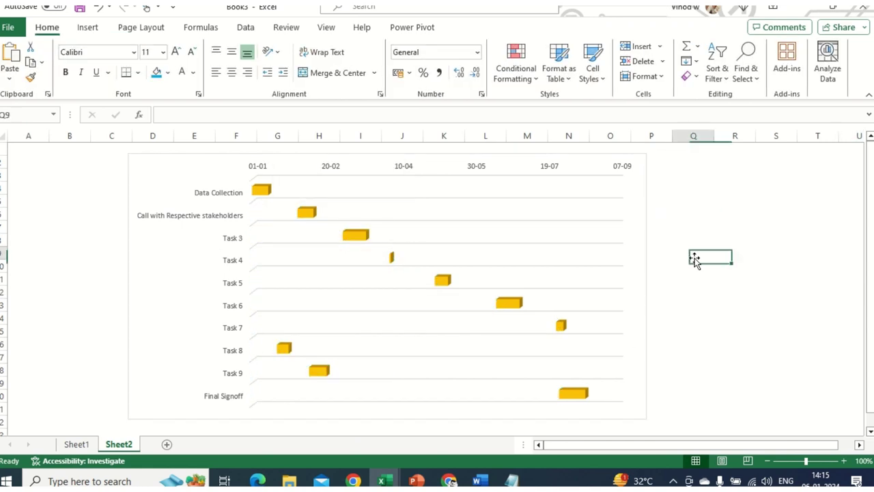
Add the chart title "Gantt Chart for Project Discover Talent" and move the chart closer to column A.
click(617, 165)
click(665, 162)
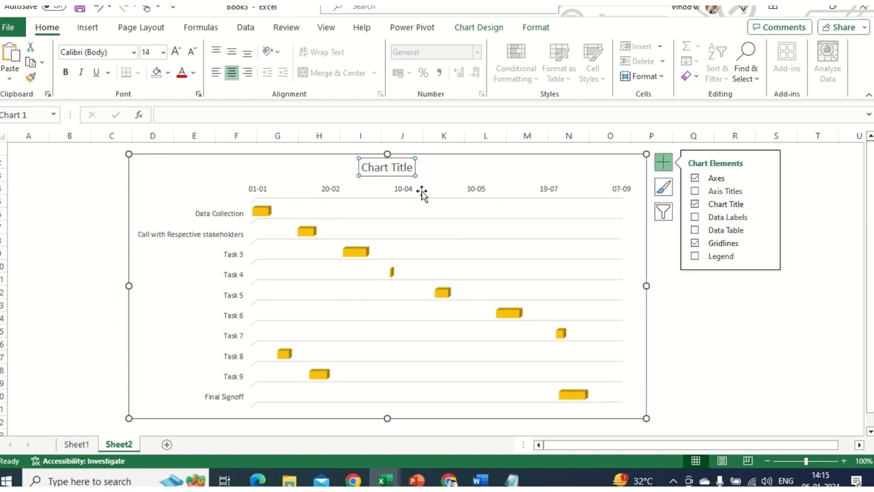
click(381, 171)
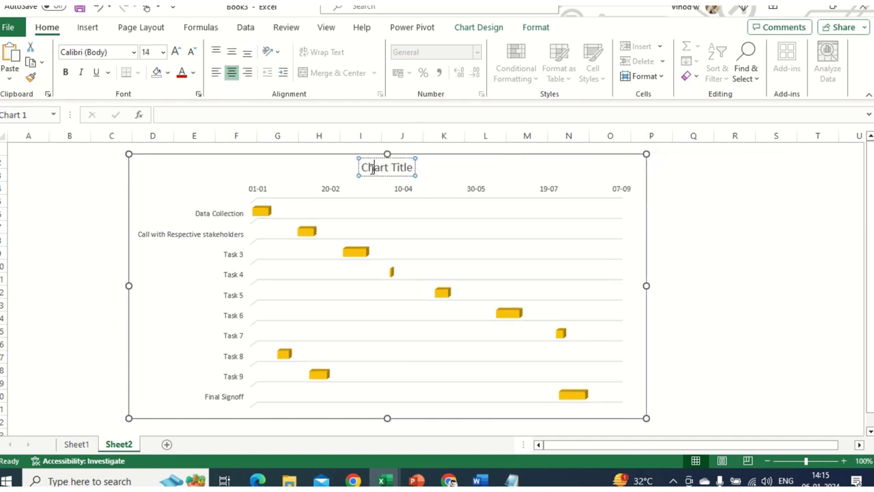
key(ctrl+a)
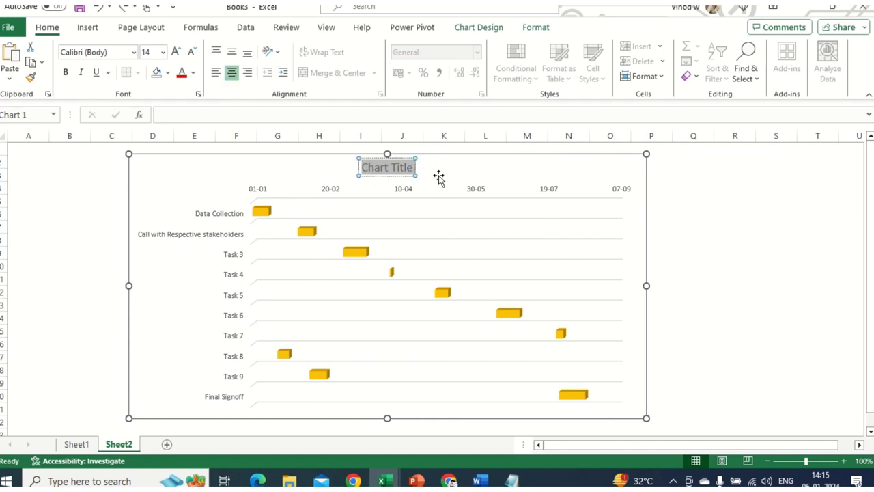
text(Ga)
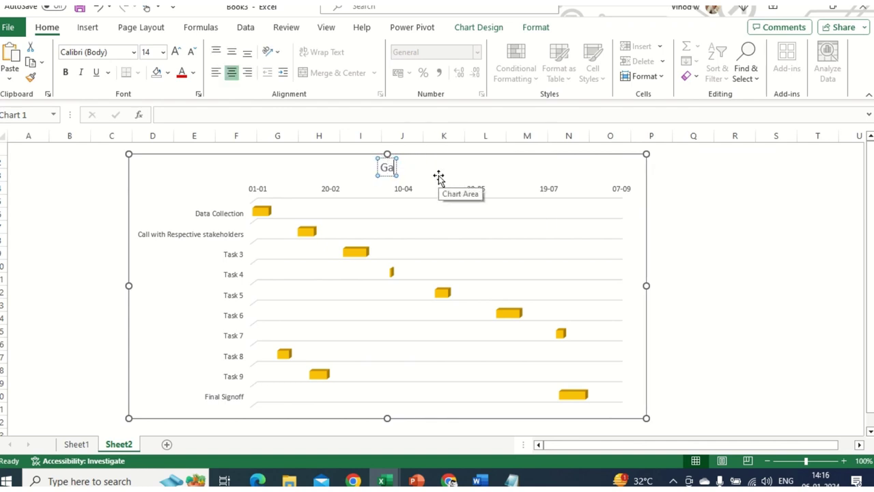
text(ntt Chart)
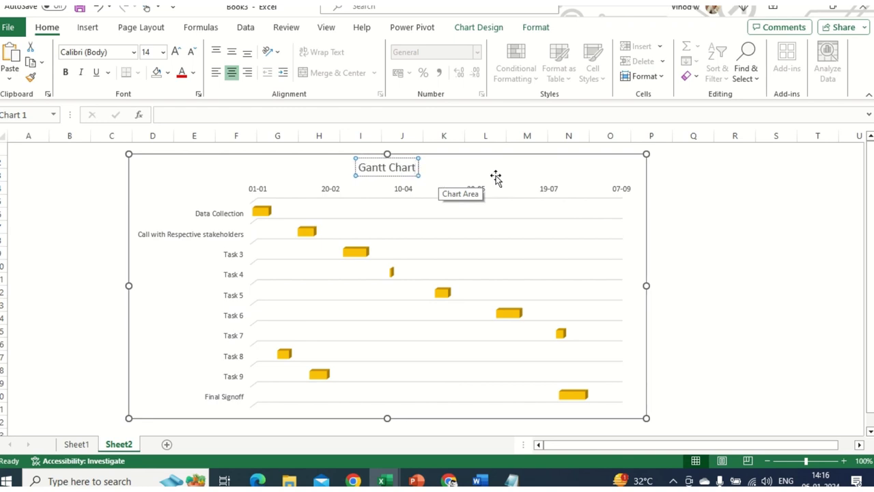
text( for Project)
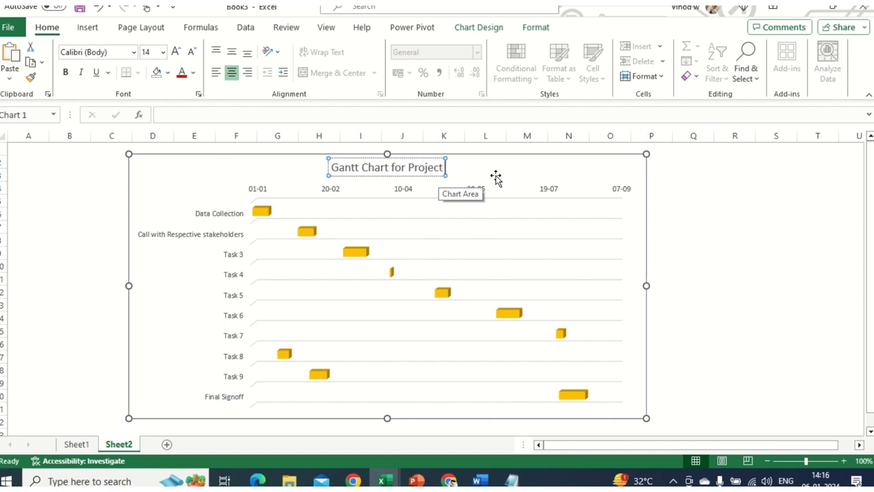
text( L)
key(BackSpace)
text(Dis)
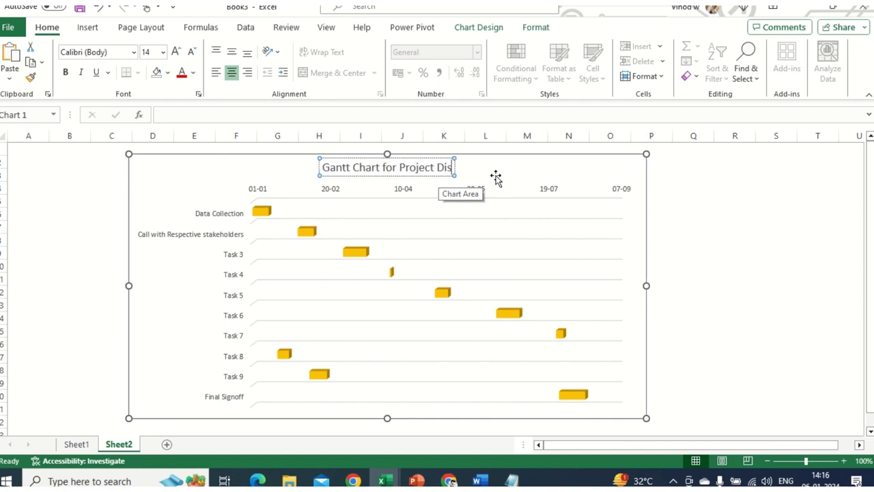
text(cover Talent)
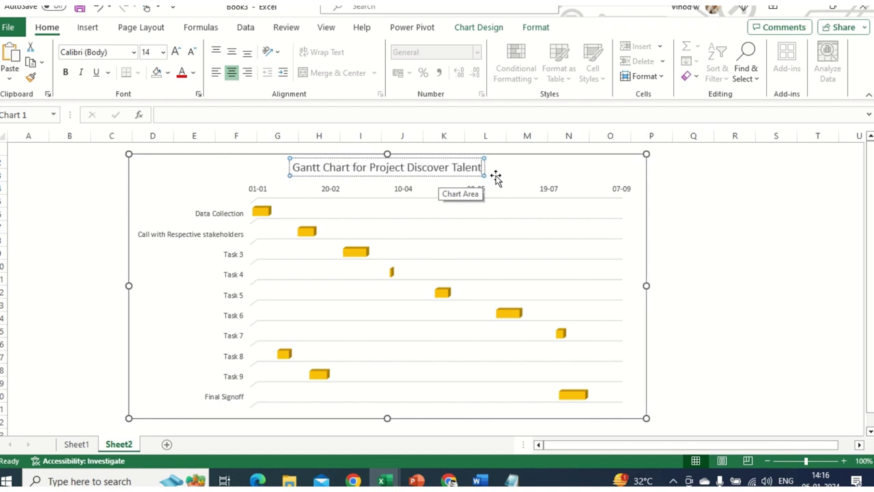
click(677, 236)
click(604, 155)
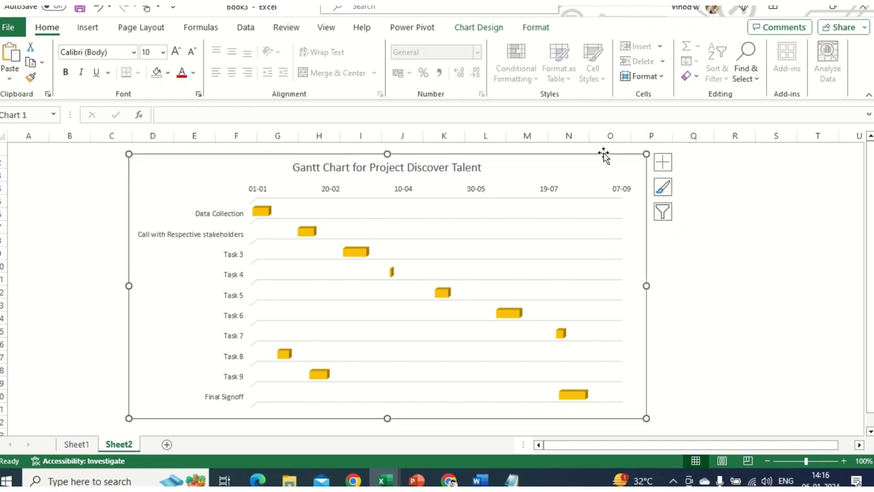
drag(604, 153, 558, 158)
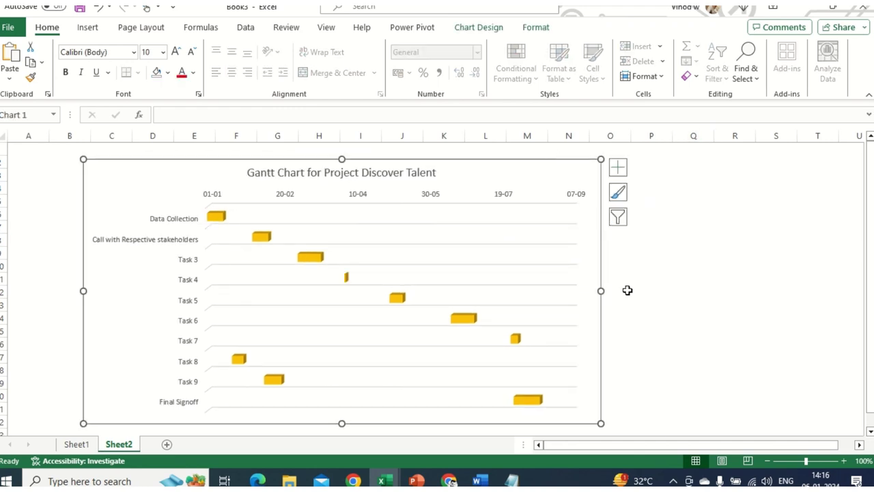
key(ctrl+Page_Up)
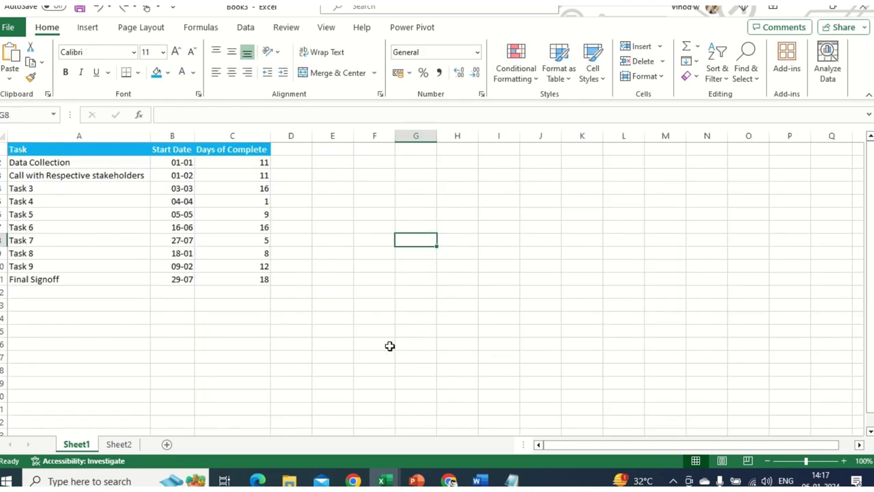
click(119, 445)
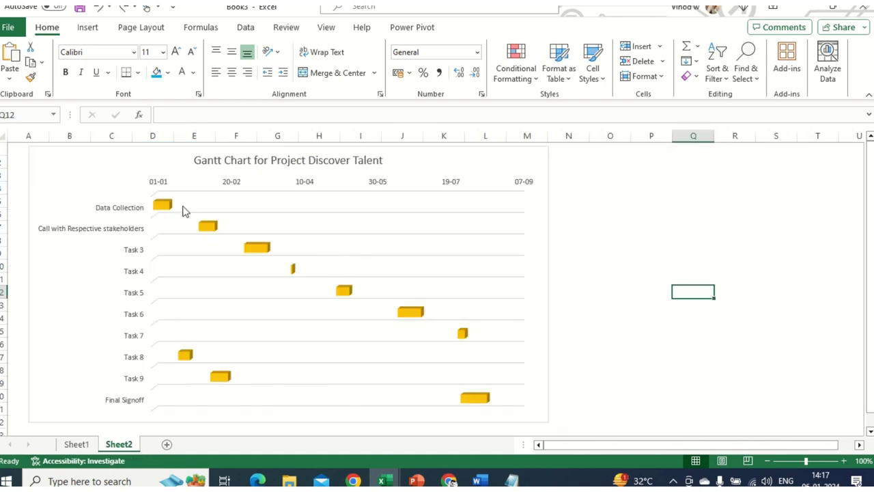
click(394, 171)
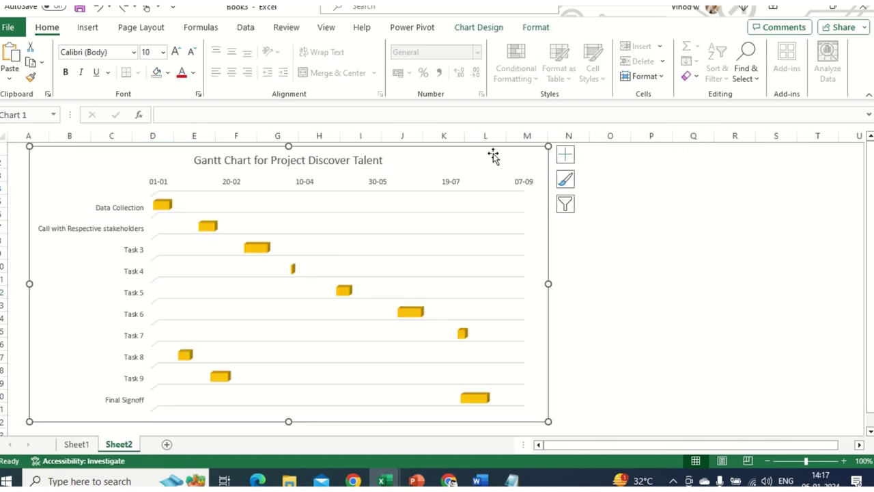
click(718, 260)
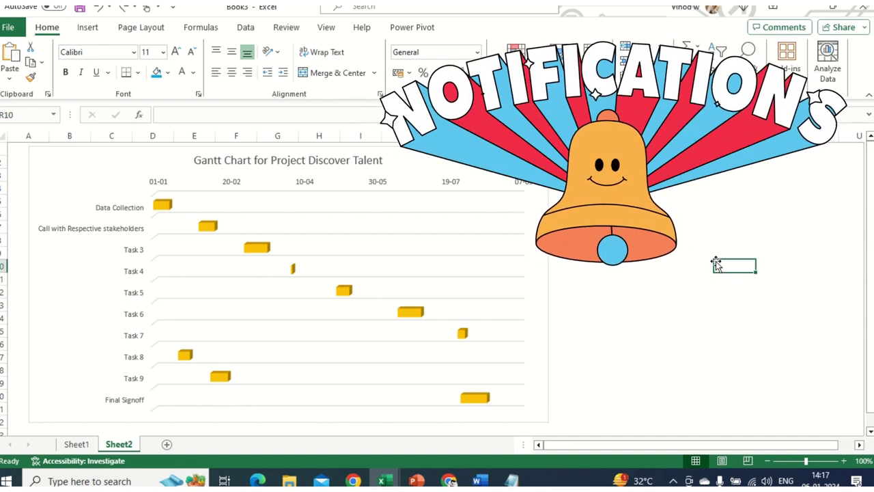
Convert the task range A1:C11 on Sheet1 into an Excel table with a header row.
click(77, 445)
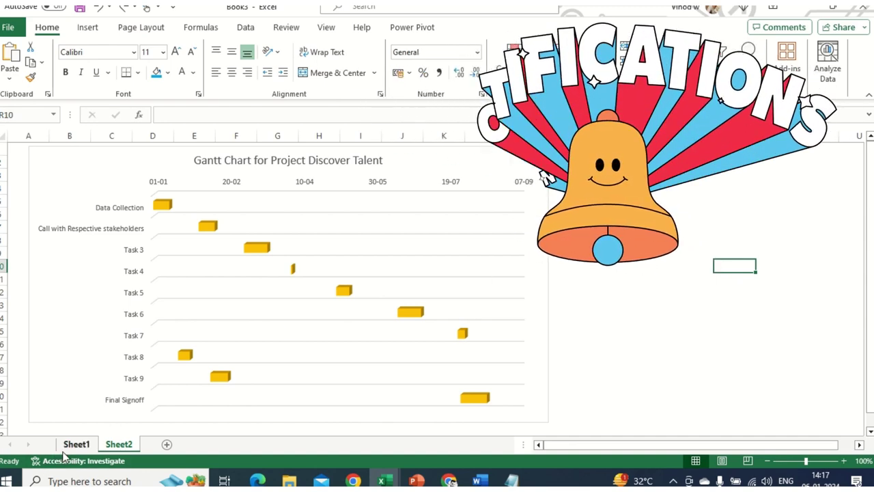
drag(88, 150, 237, 282)
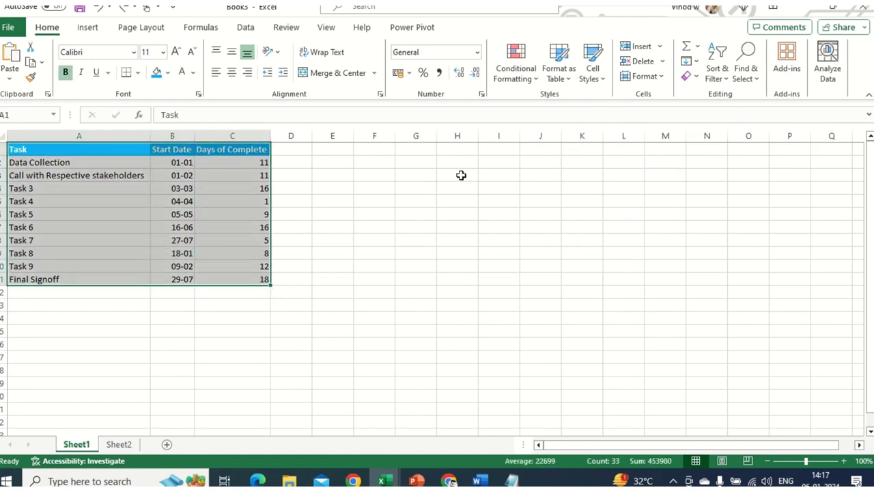
key(ctrl+t)
click(429, 303)
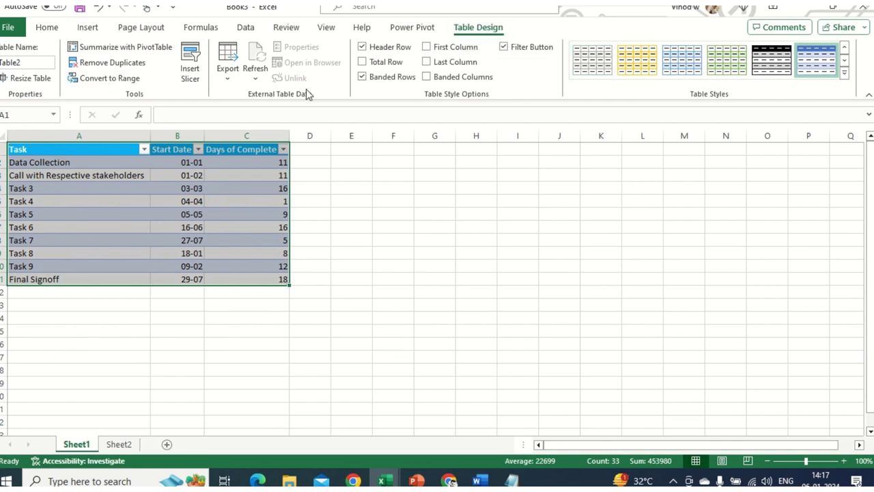
Insert slicers for the Task and Start Date columns of the task table.
click(190, 68)
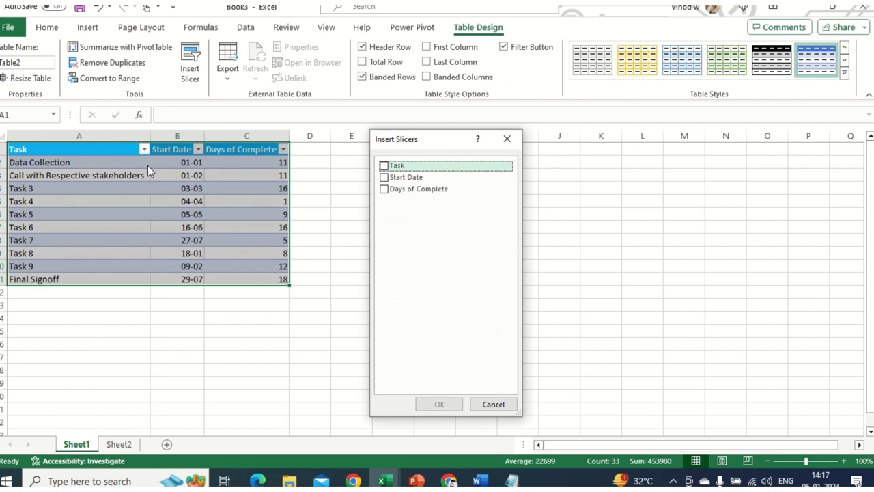
click(385, 166)
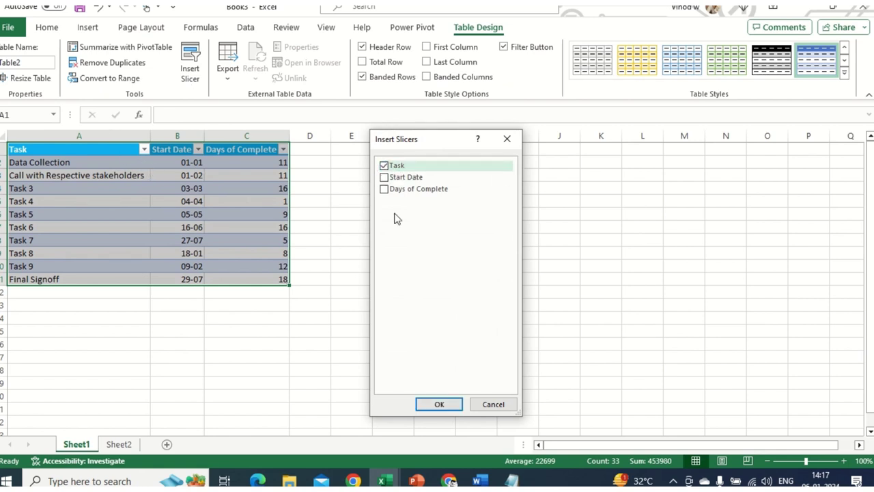
click(441, 177)
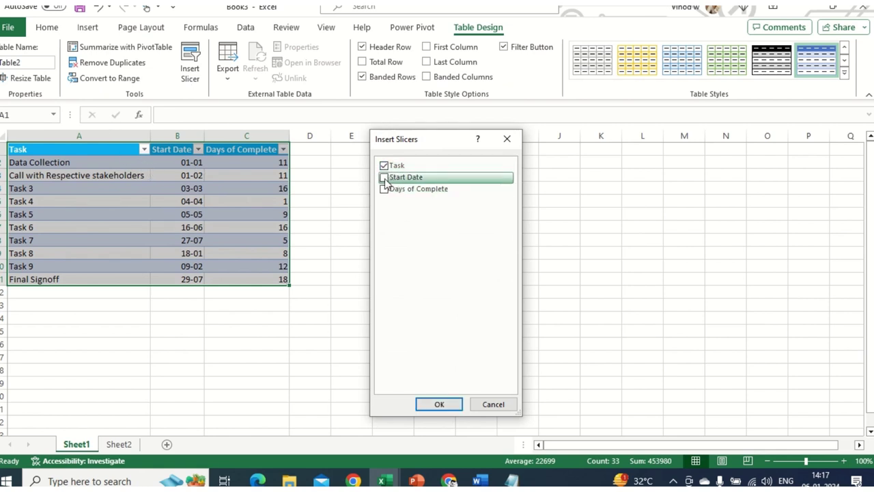
click(440, 403)
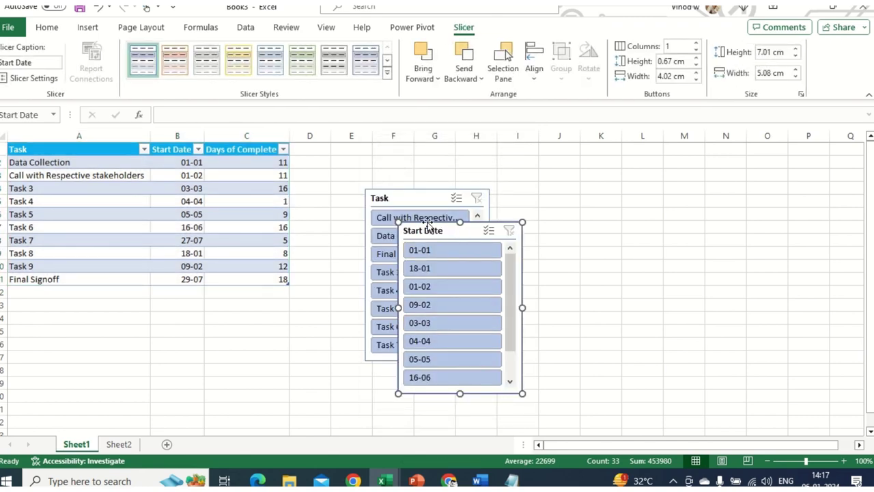
Cut the Start Date slicer from Sheet1, paste it onto Sheet2 and place it directly beside the Gantt chart.
key(Delete)
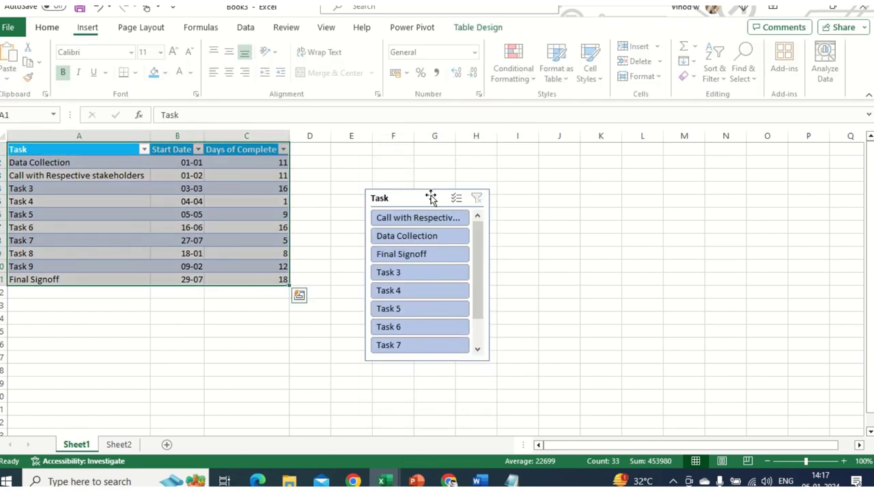
click(119, 445)
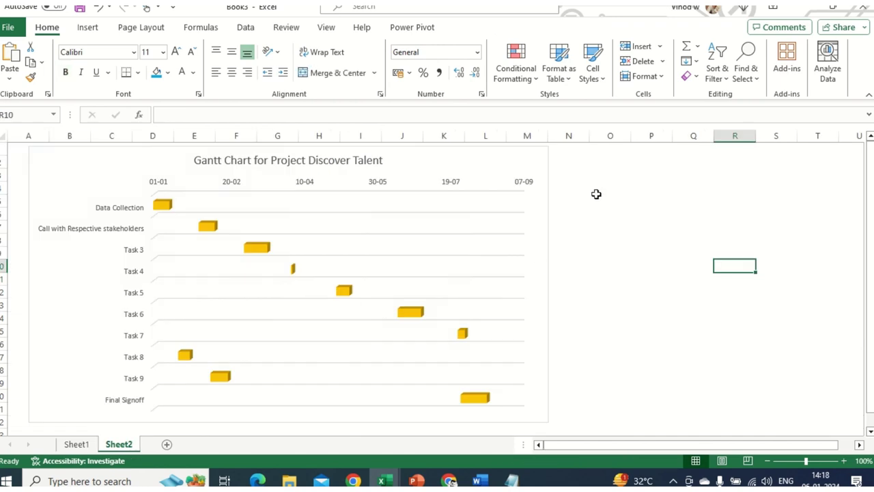
click(612, 174)
key(ctrl+v)
drag(635, 179, 598, 160)
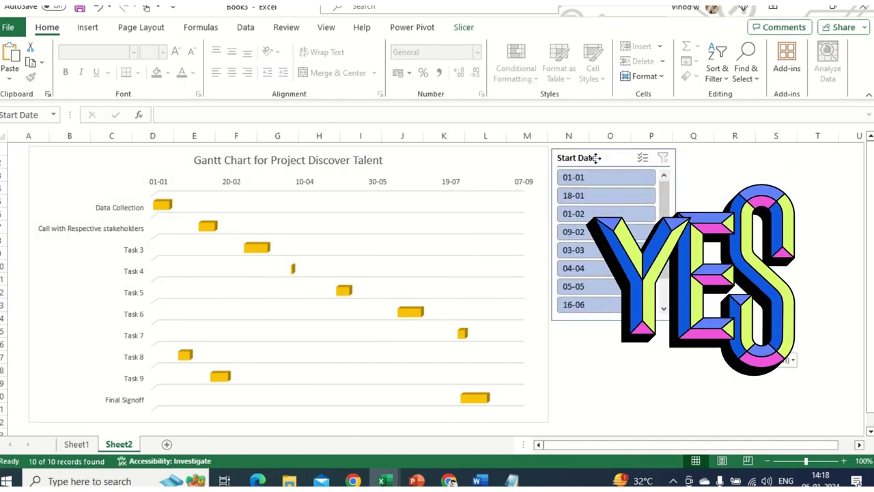
Cut the Task slicer from Sheet1, paste it onto Sheet2 and place it directly below the Start Date slicer.
click(92, 445)
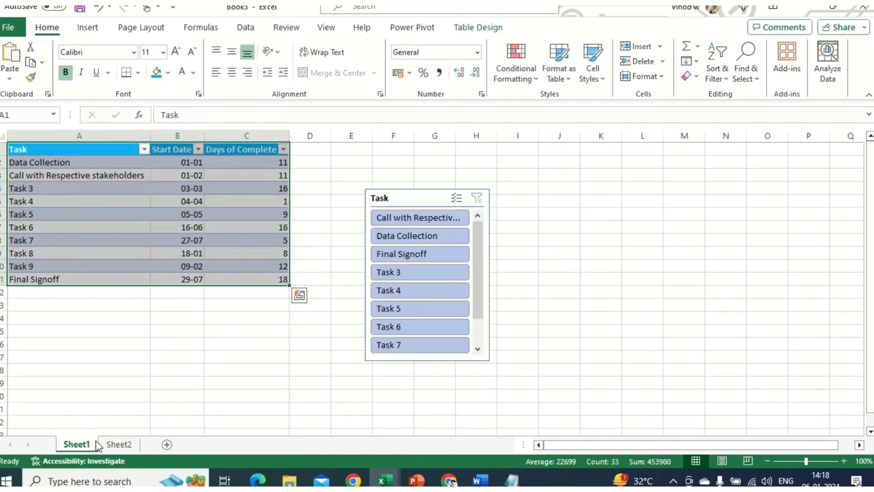
click(406, 198)
key(Delete)
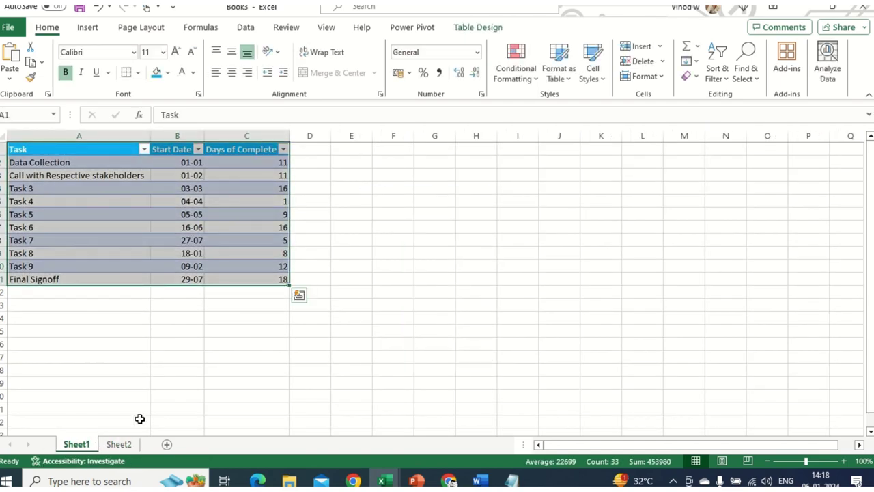
click(118, 445)
click(674, 359)
key(ctrl+v)
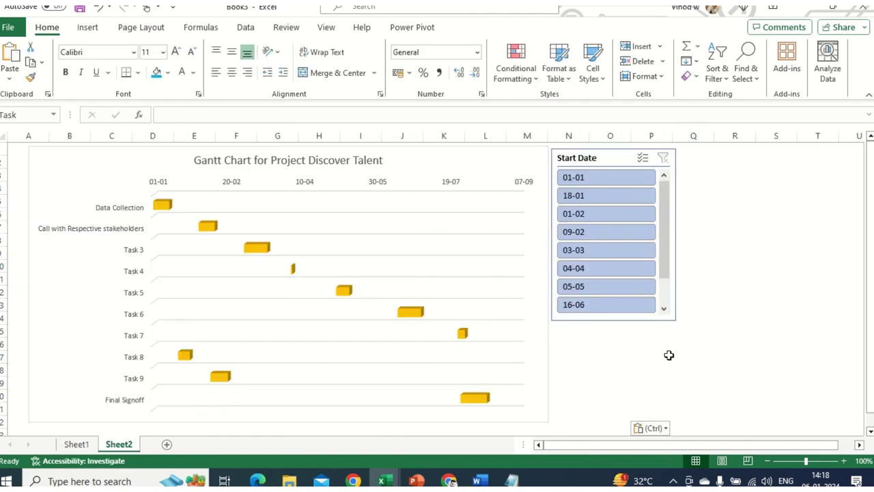
drag(696, 359, 588, 335)
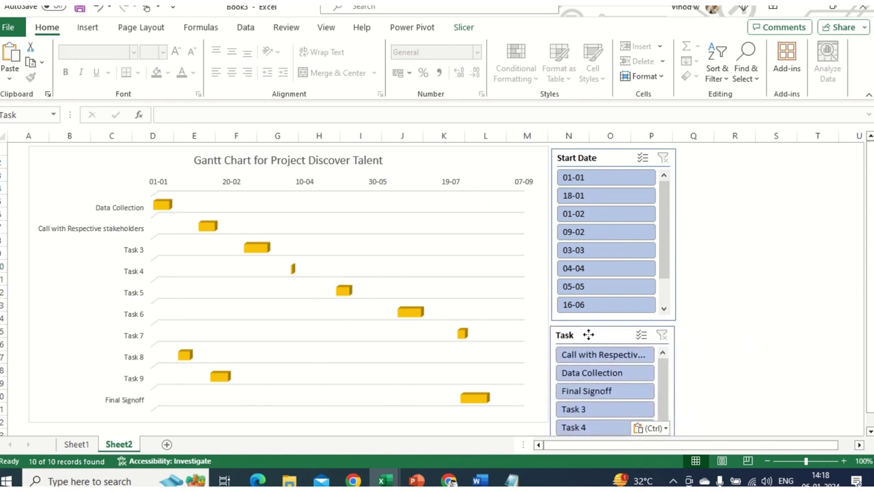
Arrange the Task slicer's items in 3 columns and widen the slicer to about 11.6 cm.
click(463, 27)
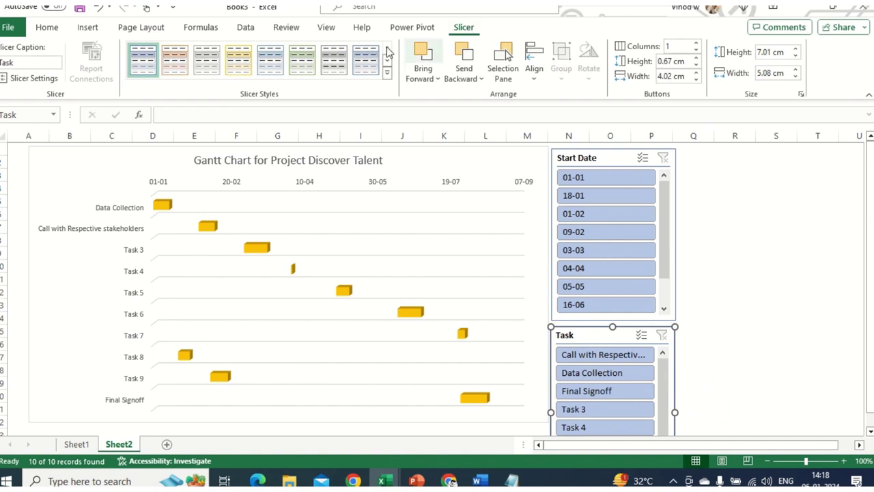
click(697, 43)
click(696, 43)
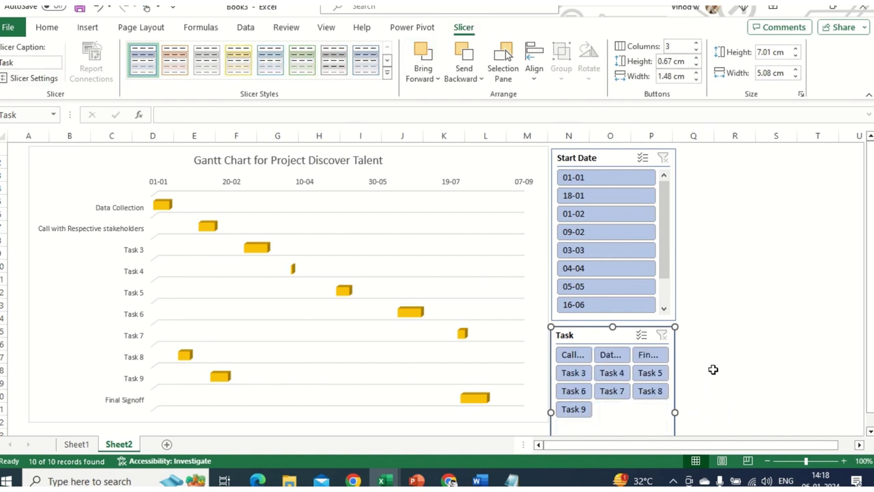
drag(677, 408, 834, 403)
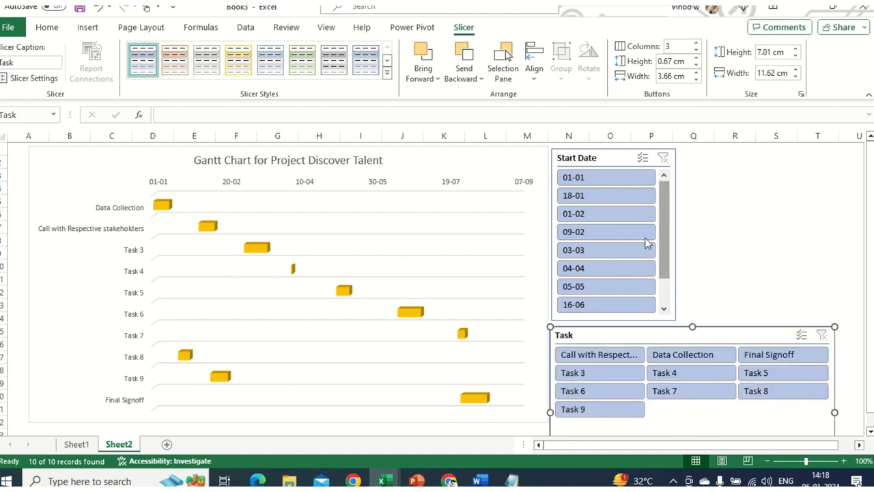
Widen the Start Date slicer to about 11.4 cm and arrange its dates in 2 columns.
click(610, 158)
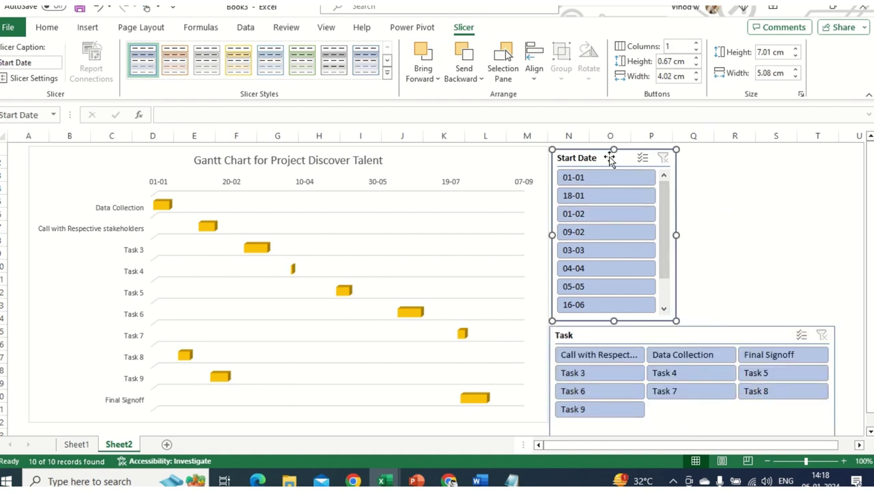
click(697, 43)
click(697, 43)
click(697, 43)
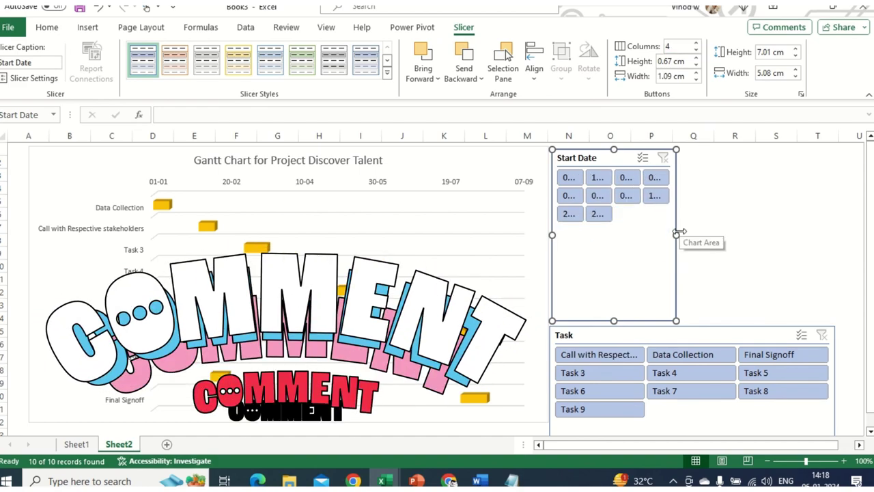
drag(677, 235, 831, 228)
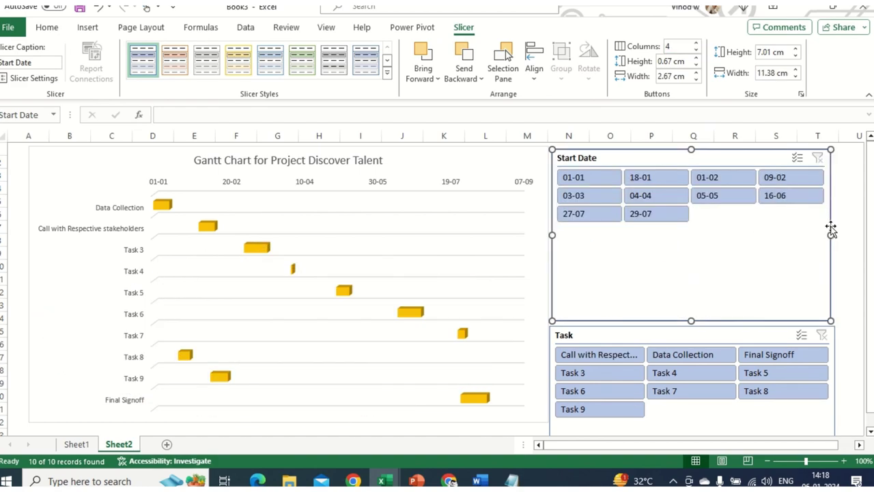
click(696, 50)
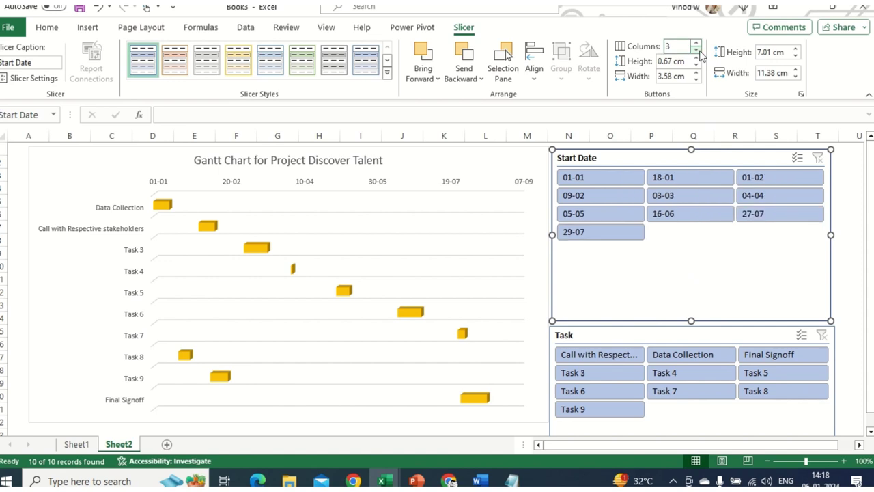
click(697, 50)
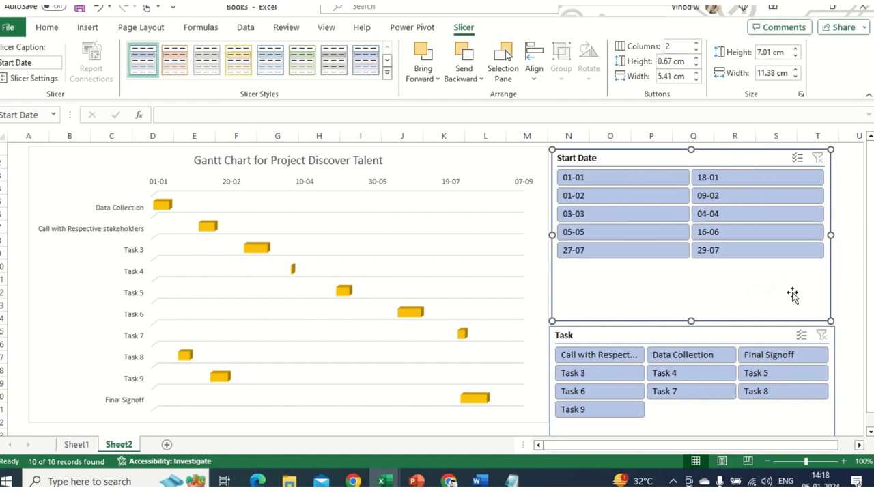
Apply the light yellow slicer style to both the Start Date and Task slicers to match the chart bars.
click(855, 254)
click(726, 157)
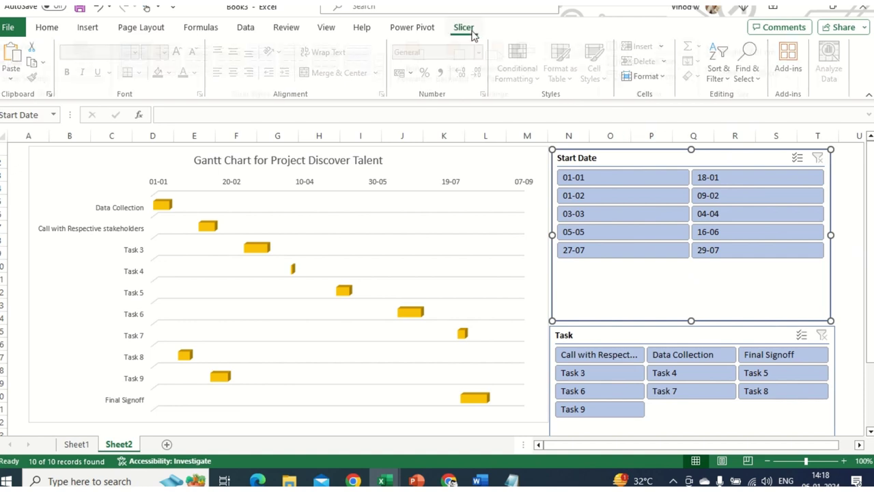
click(465, 27)
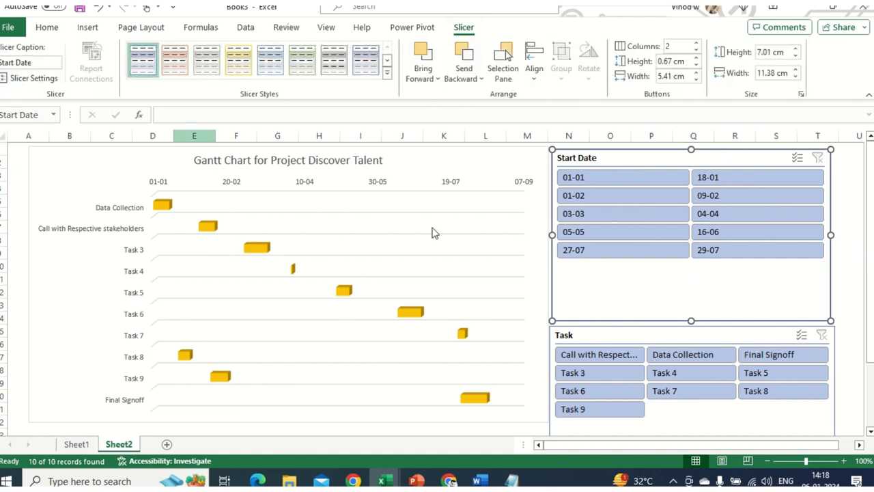
click(630, 333)
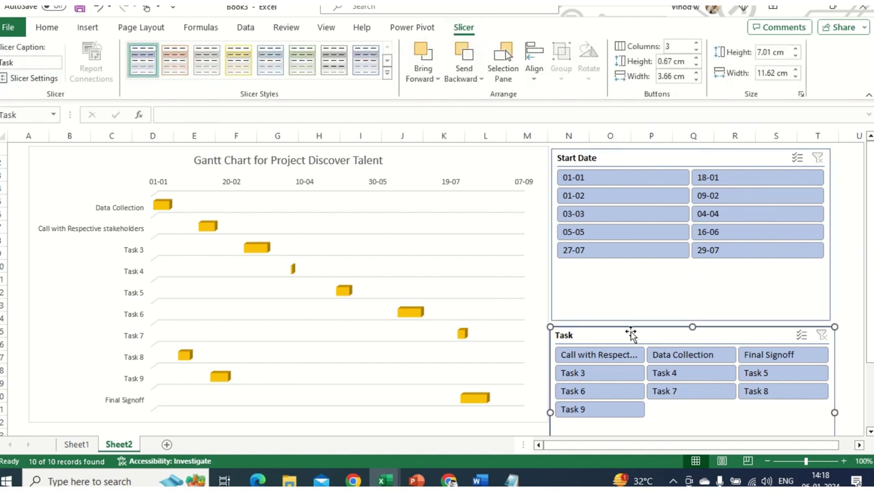
click(842, 280)
click(654, 156)
click(463, 27)
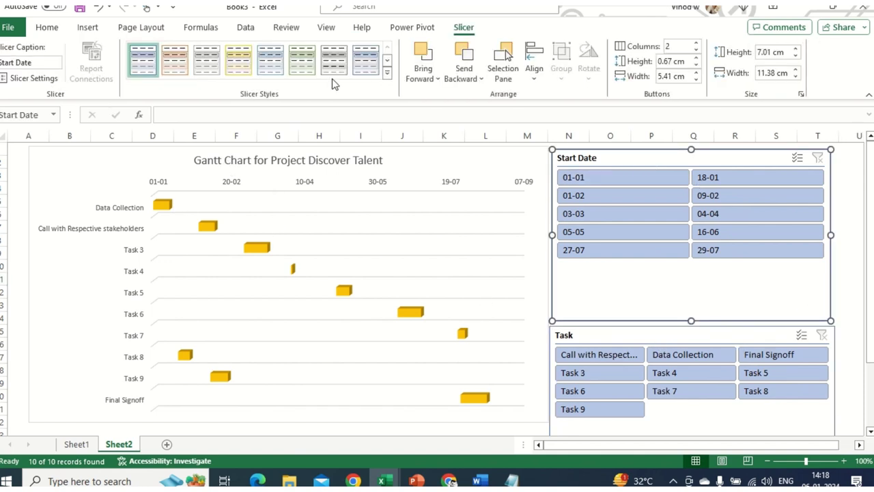
click(238, 60)
click(652, 341)
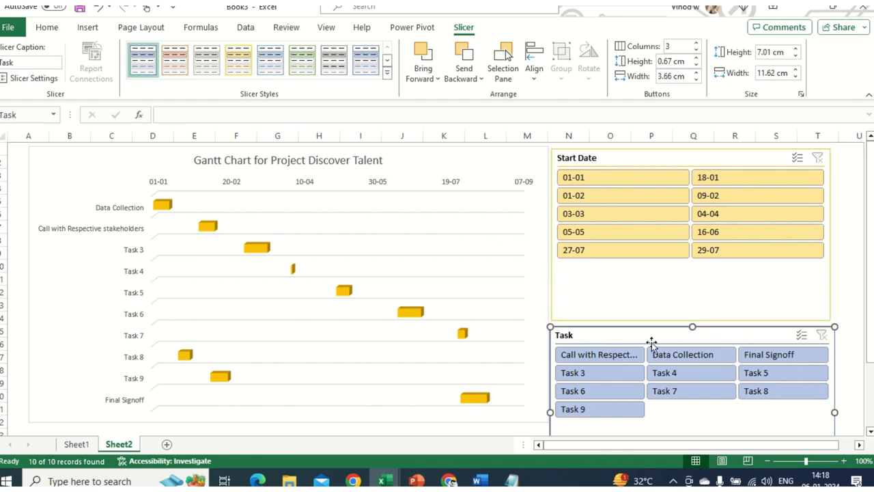
click(239, 61)
click(846, 281)
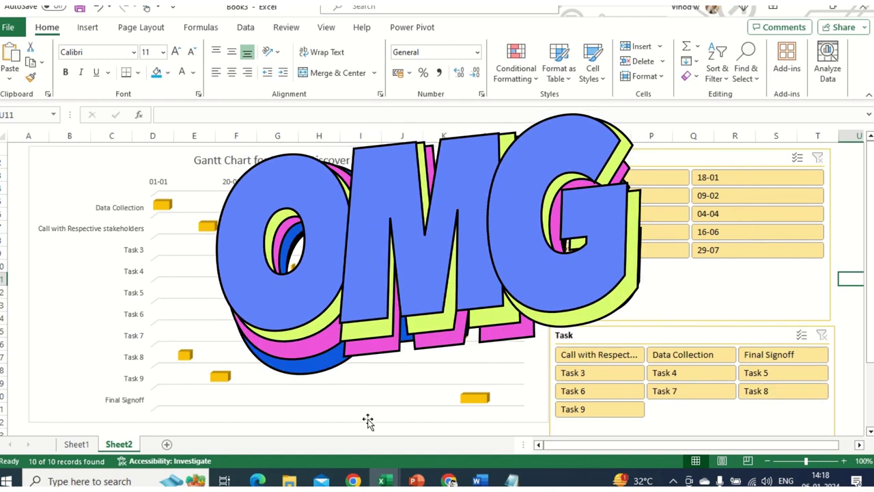
Filter the Gantt chart to one task at a time with the Task slicer: Task 3, 4, 5, 8, 9 and 3 again.
click(623, 379)
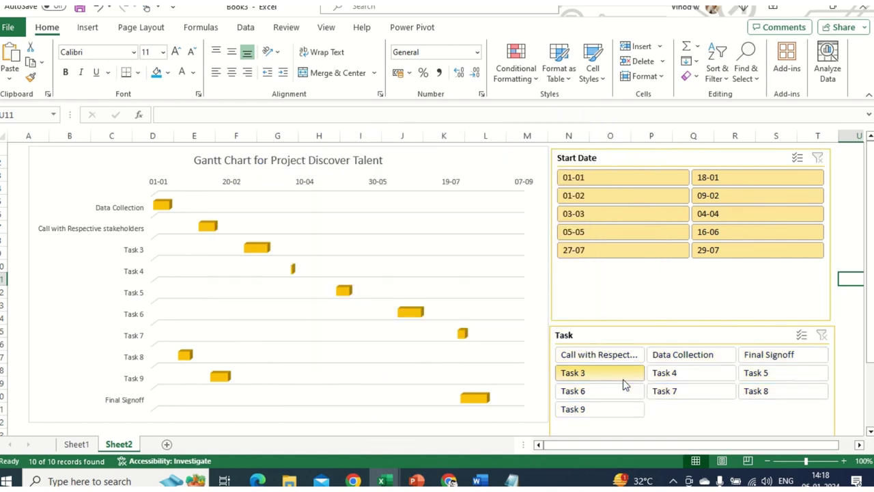
click(695, 377)
click(769, 375)
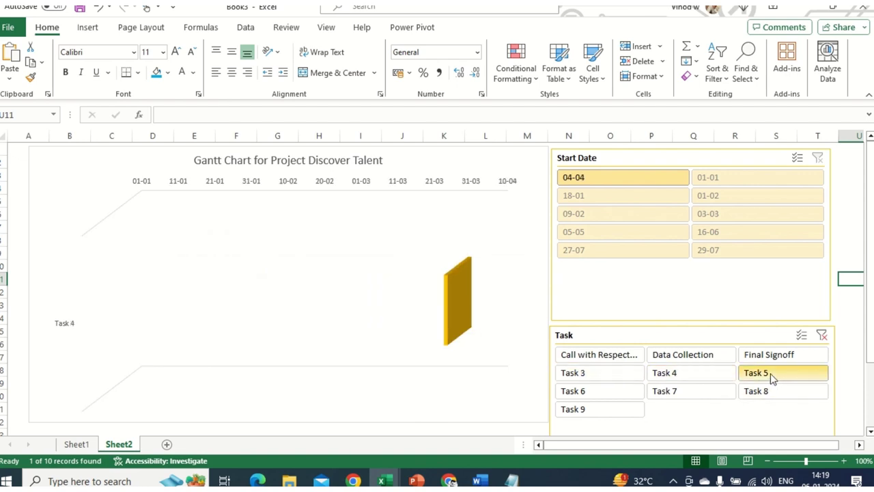
click(771, 390)
click(600, 413)
click(608, 375)
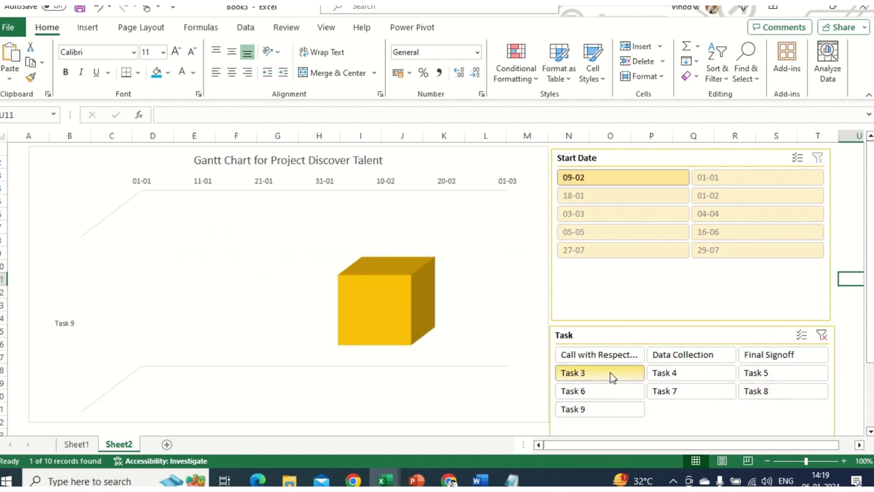
Filter the chart to Call with Respective stakeholders plus Task 4, followed by Final Signoff plus Task 9.
click(629, 358)
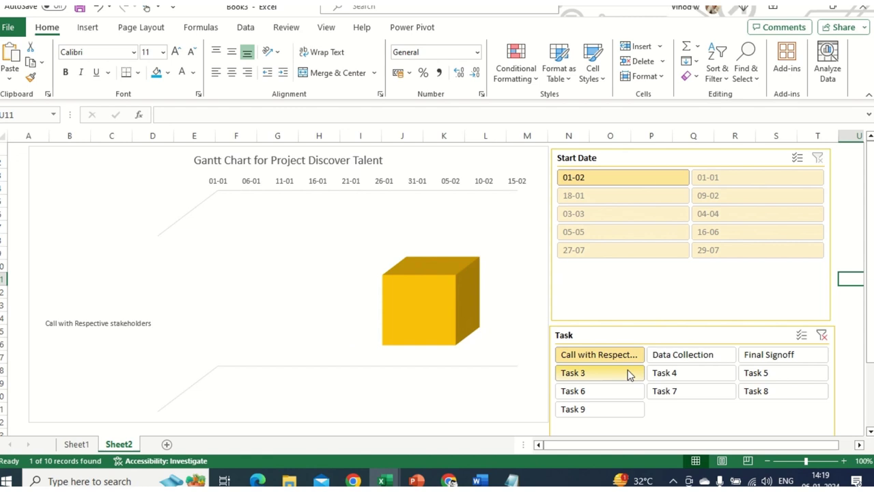
ctrl+click(722, 378)
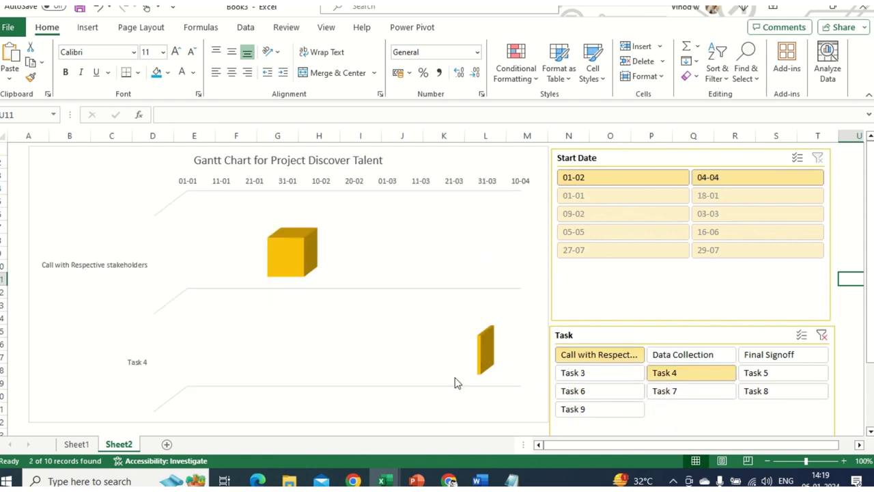
click(787, 358)
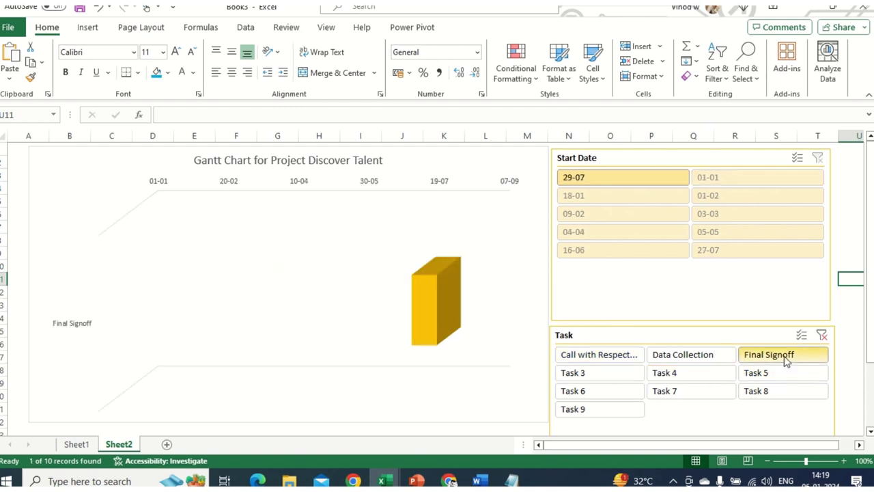
ctrl+click(596, 408)
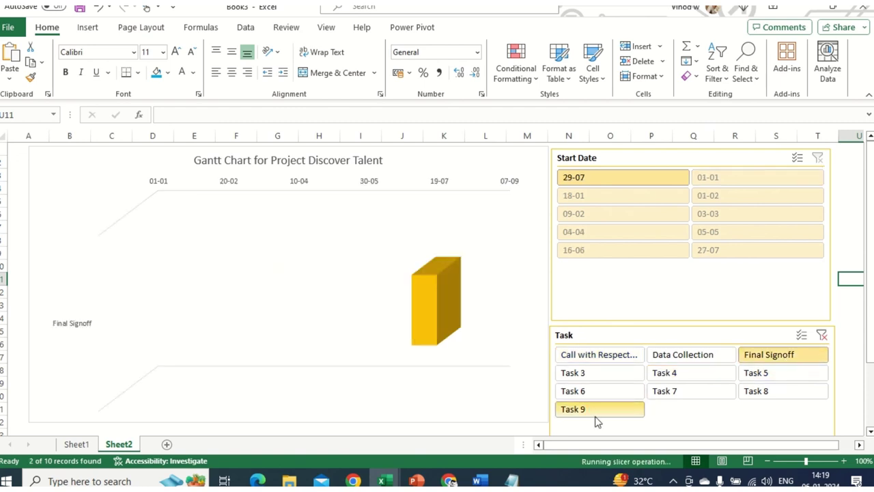
Filter the chart to Data Collection alone, followed by Task 7, Call with Respective stakeholders, Task 6 and Data Collection together.
click(683, 359)
click(686, 388)
ctrl+click(591, 359)
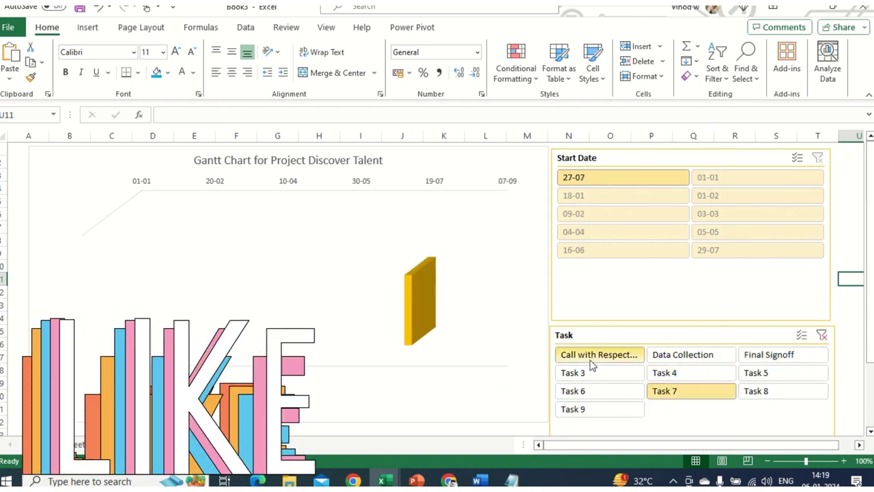
ctrl+click(604, 388)
ctrl+click(676, 360)
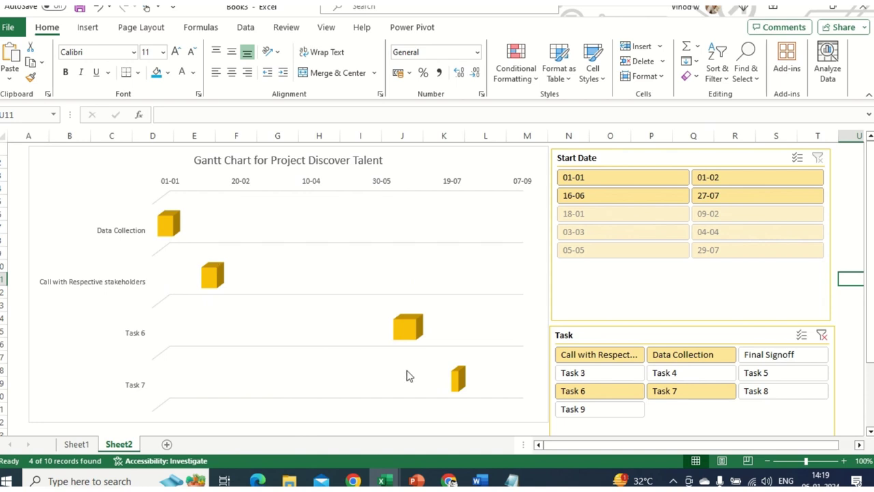
Filter the chart to Final Signoff, Task 5, and Task 8 combined with Task 3 and Final Signoff, and clear the Task slicer's filter.
click(798, 359)
click(796, 373)
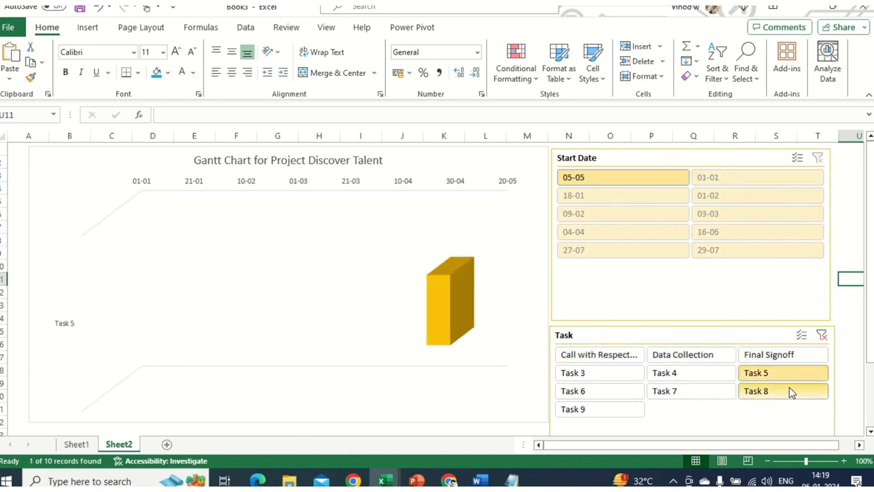
click(791, 393)
ctrl+click(569, 375)
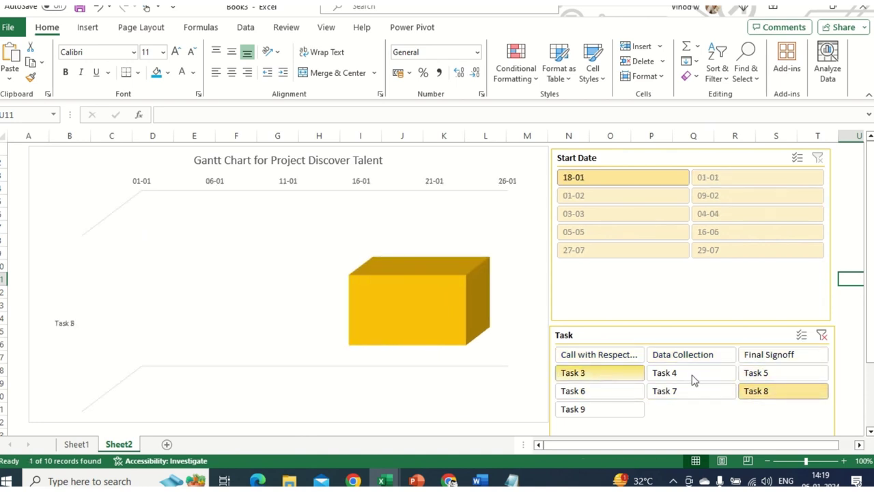
ctrl+click(754, 356)
click(821, 336)
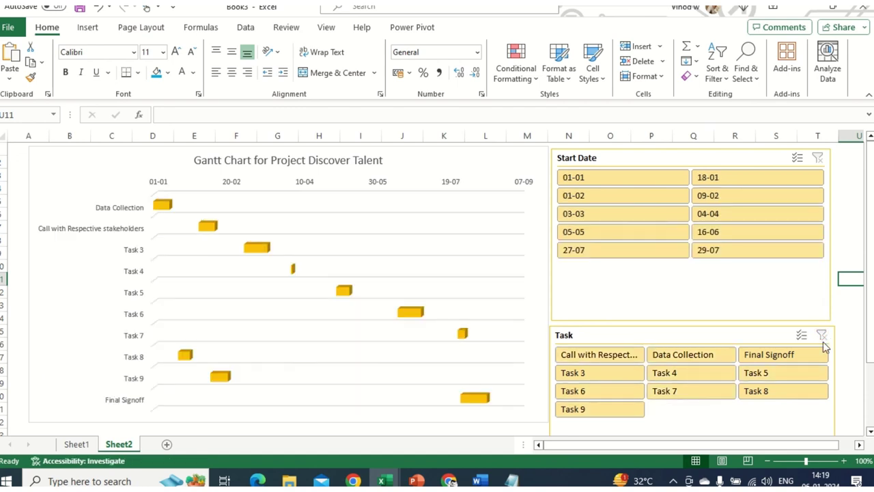